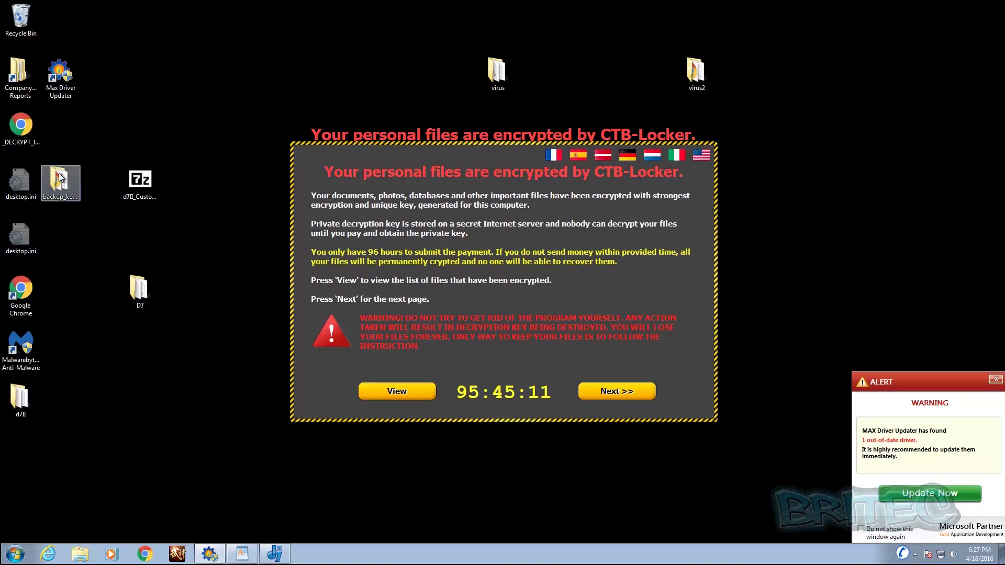
Switch to d7II and look through its internal automated, automated and manual malware removal tool lists.
left_click(274, 554)
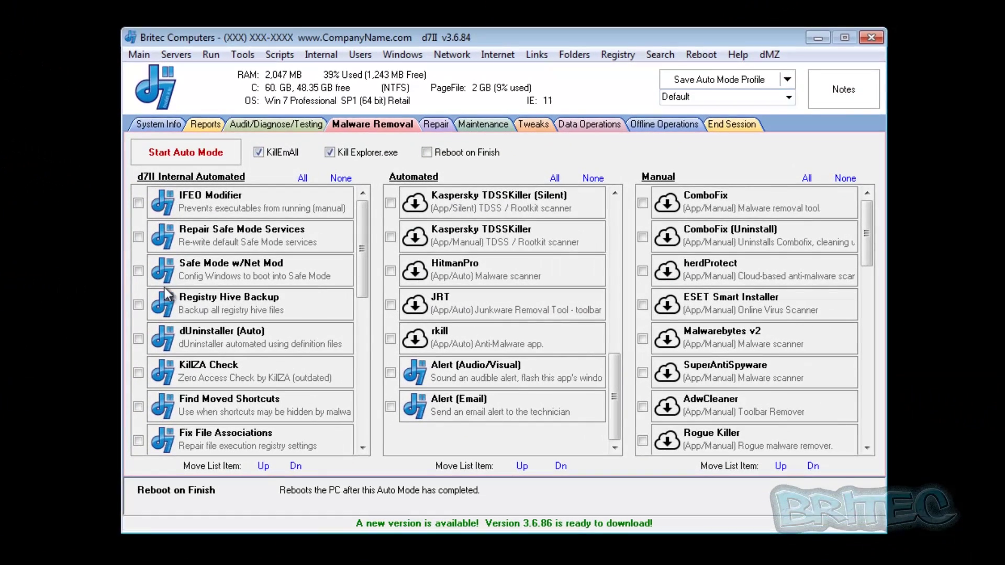
scroll(337, 414, "down", 5)
scroll(333, 413, "up", 1)
scroll(327, 413, "up", 5)
mouse_move(872, 222)
left_mouse_down()
mouse_move(871, 422)
mouse_move(863, 207)
left_mouse_up()
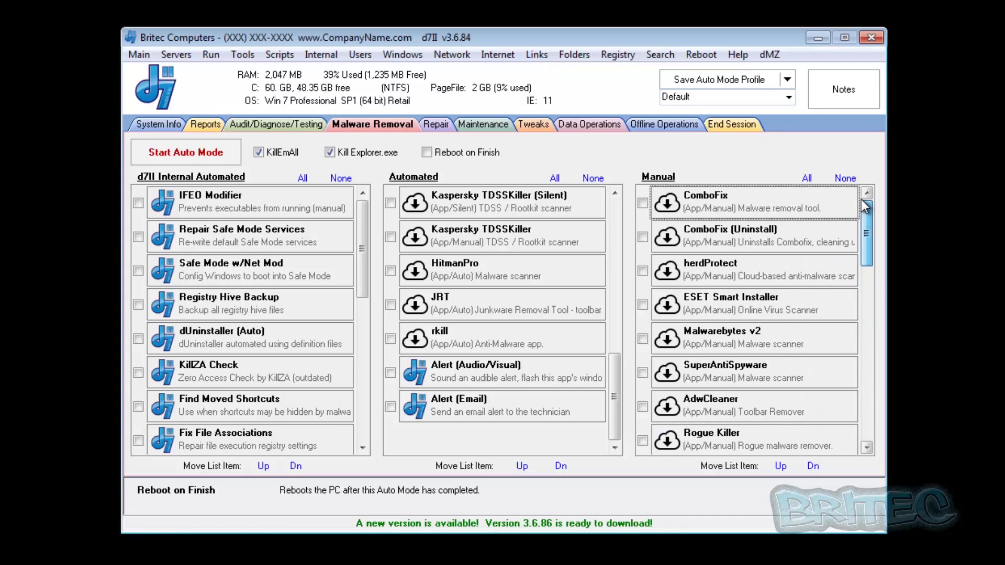
scroll(870, 273, "down", 1)
left_click_drag(870, 274, 879, 421)
left_click_drag(614, 390, 625, 208)
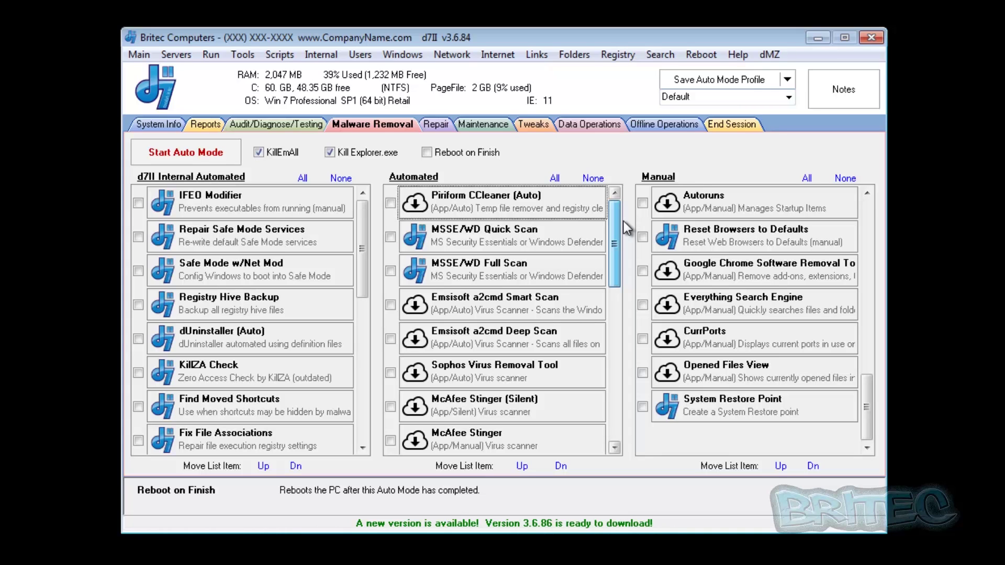
left_click_drag(615, 241, 612, 403)
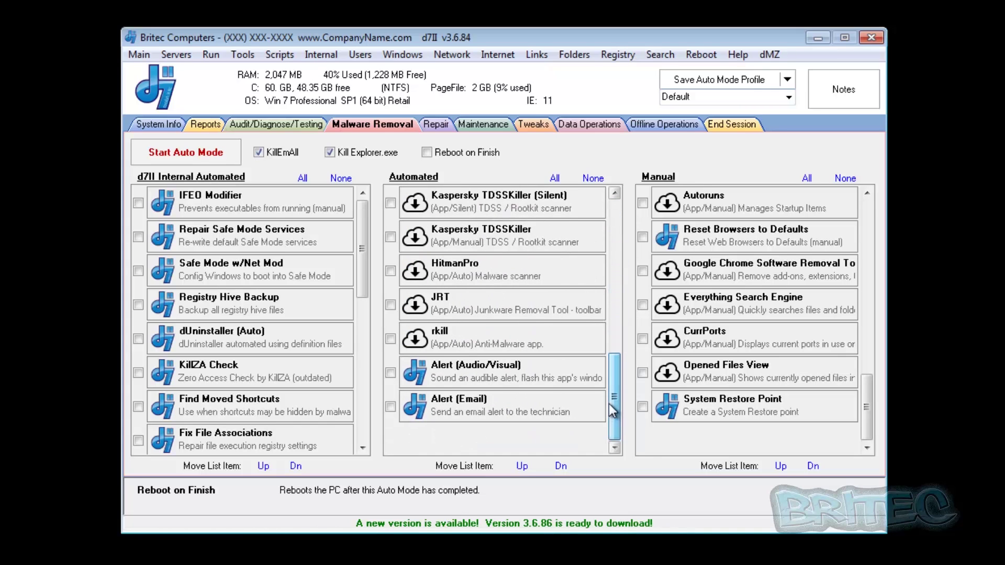
Look over the Audit/Diagnose/Testing, Repair and Tweaks pages, then return to the Malware Removal page.
left_click(274, 126)
left_click(435, 125)
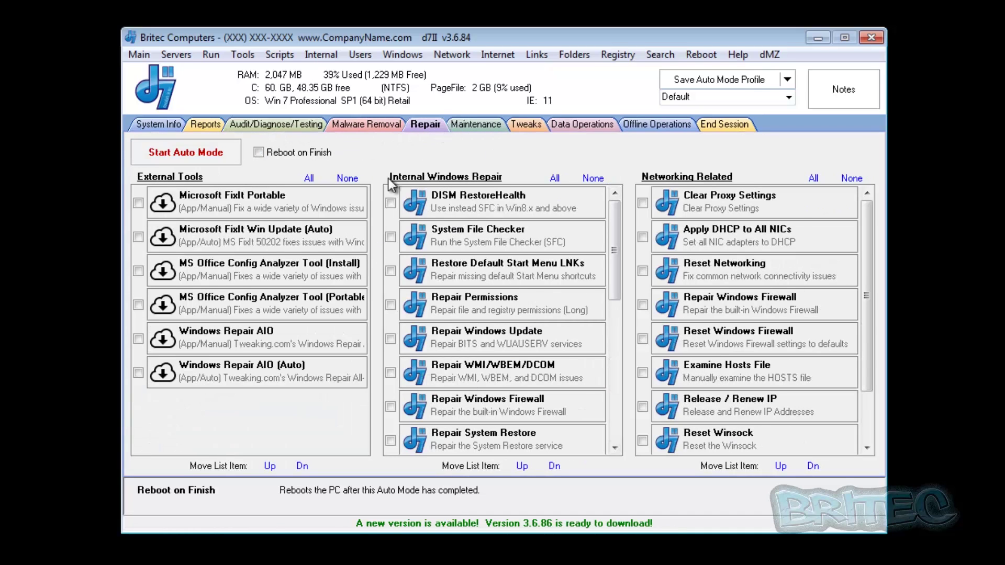
left_click(527, 125)
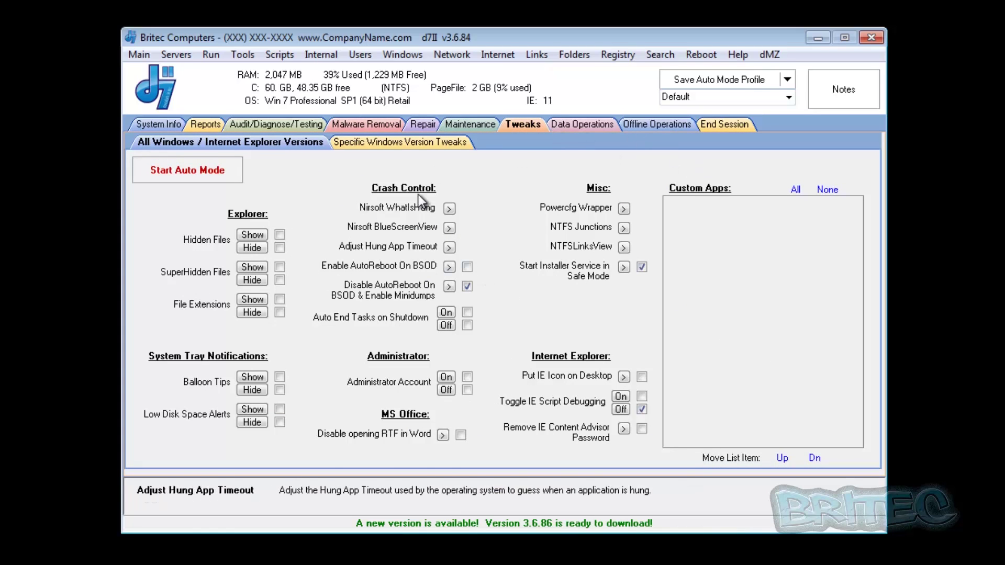
left_click(361, 126)
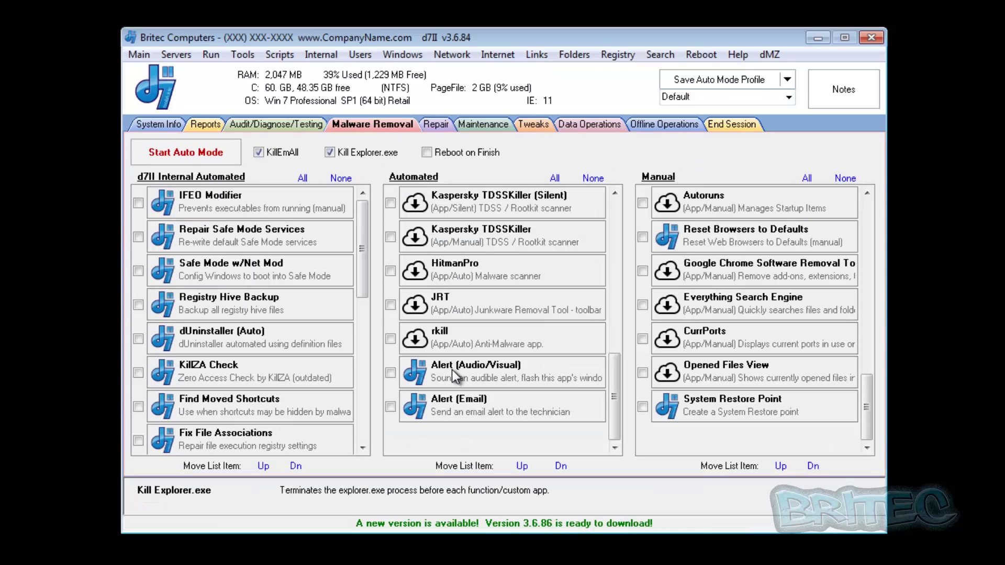
left_click(283, 152)
left_click(340, 152)
left_click(264, 156)
left_click(351, 152)
scroll(337, 356, "down", 3)
scroll(332, 361, "down", 3)
scroll(333, 361, "up", 6)
left_click(138, 203)
left_click(138, 237)
left_click(138, 271)
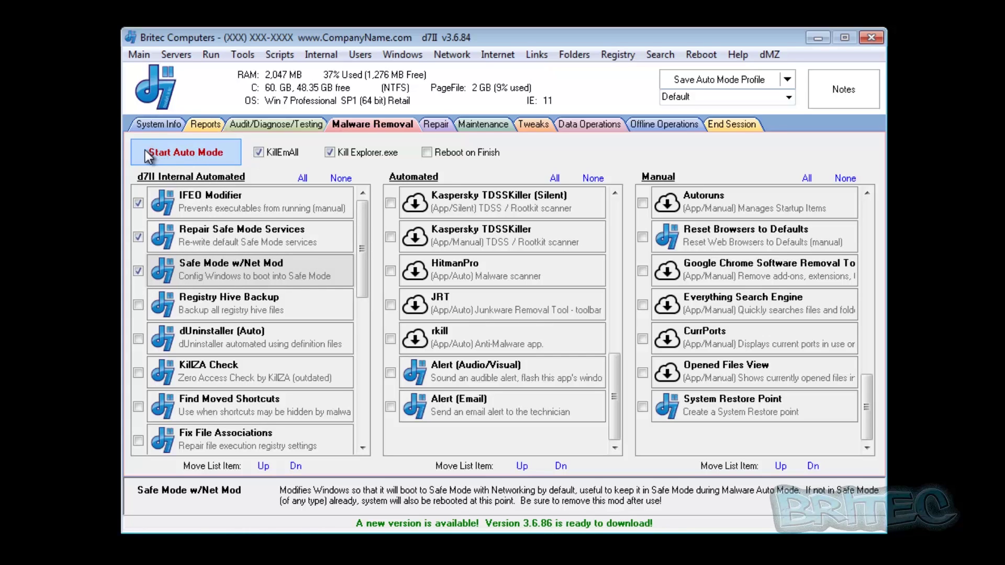
left_click(138, 271)
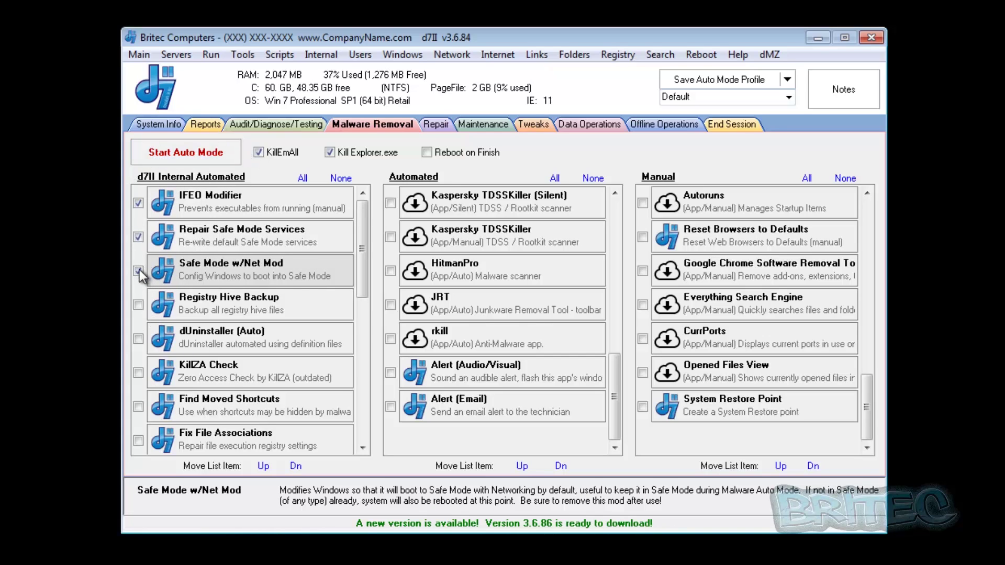
left_click(139, 237)
left_click(138, 203)
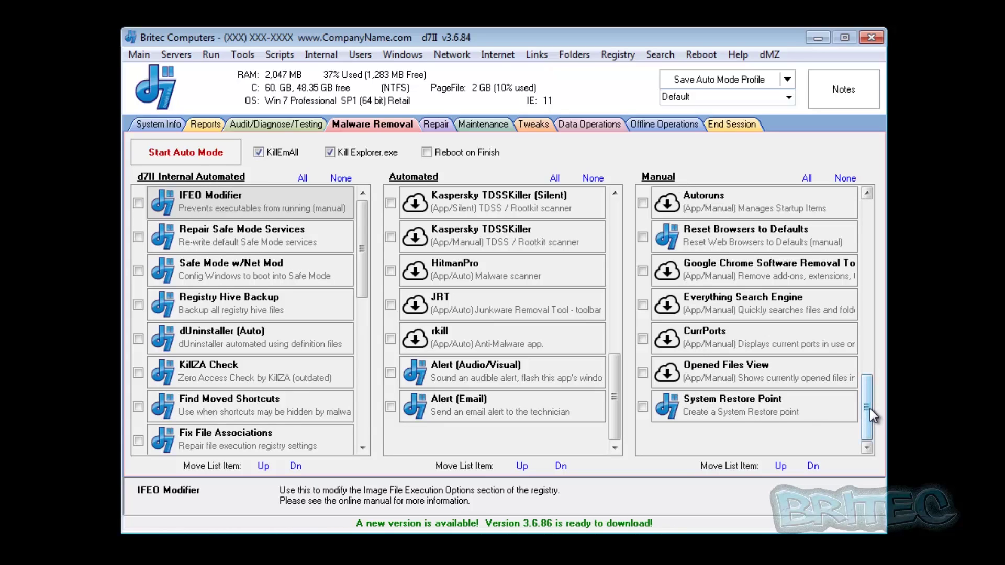
Check the descriptions of Malwarebytes v2 and of the email and audio/visual alert functions.
left_click_drag(869, 403, 873, 191)
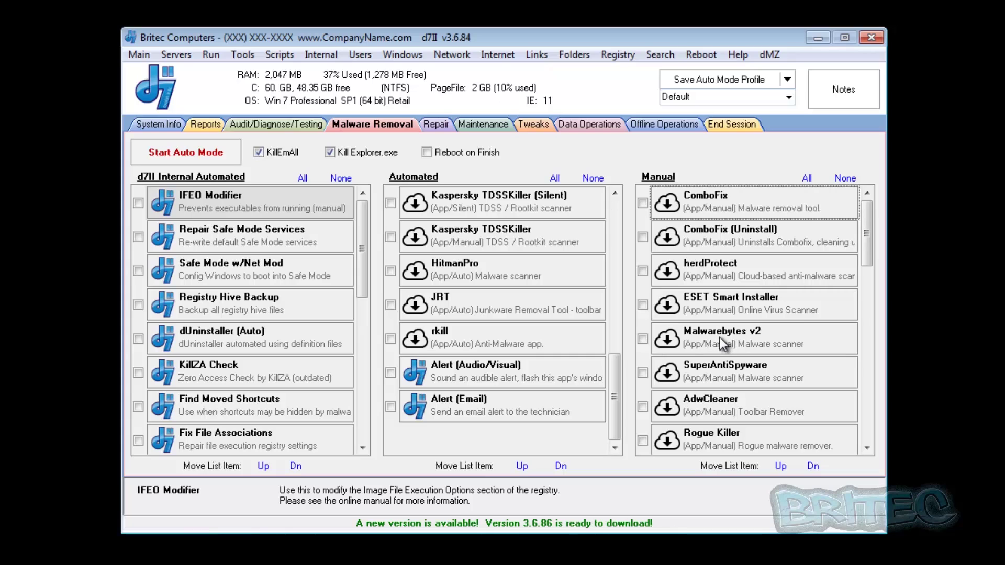
left_click(692, 343)
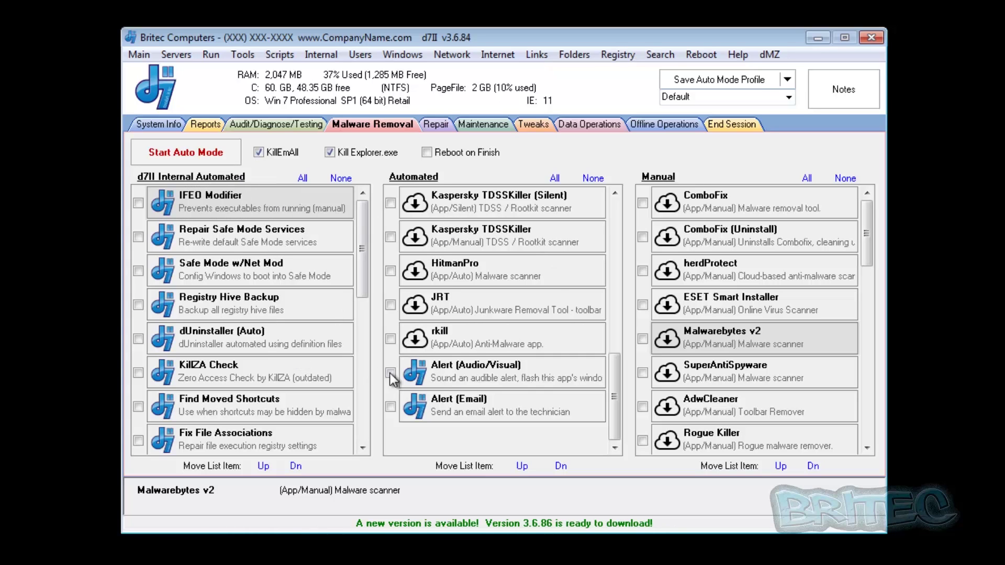
left_click(448, 444)
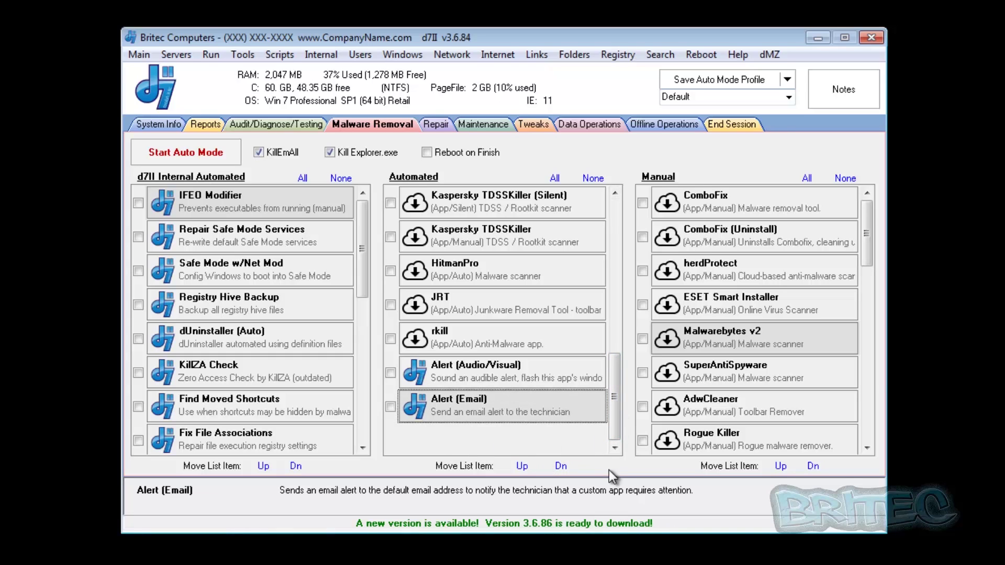
left_click(537, 387)
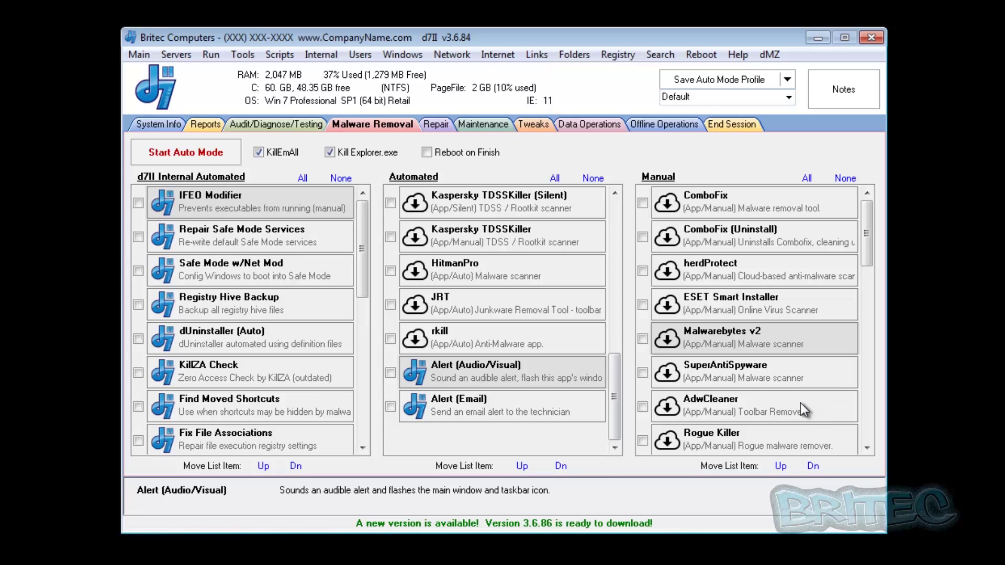
left_click(513, 411)
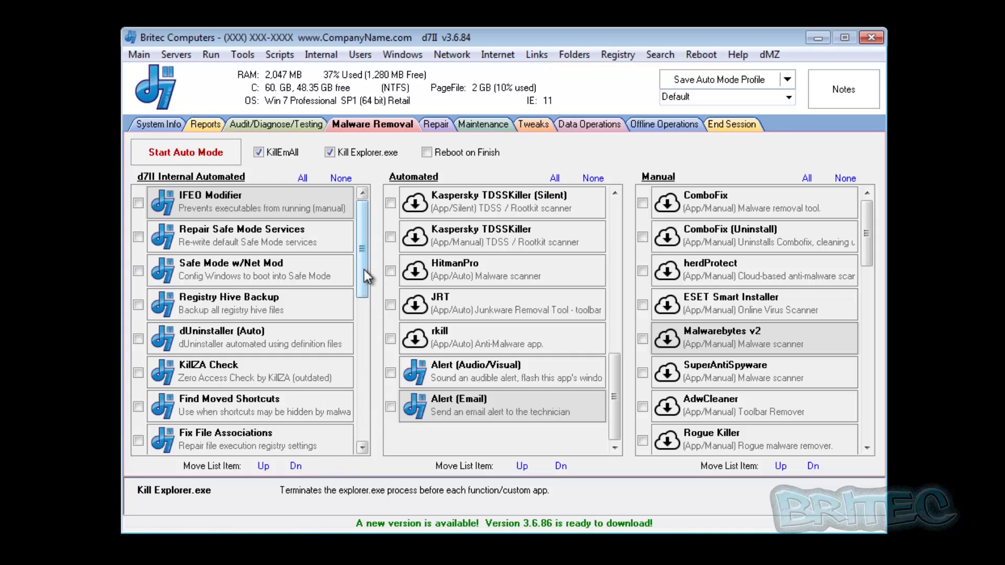
Enable Remove Policies, Clear Proxy Settings and Pre-MalwareScan among the internal automated malware removal functions.
left_click_drag(363, 268, 366, 303)
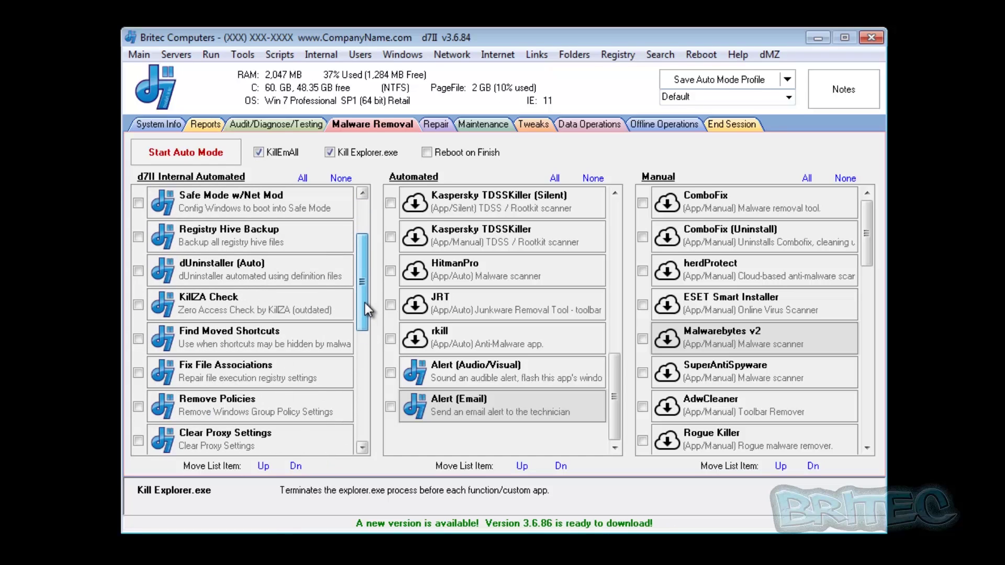
left_click(140, 407)
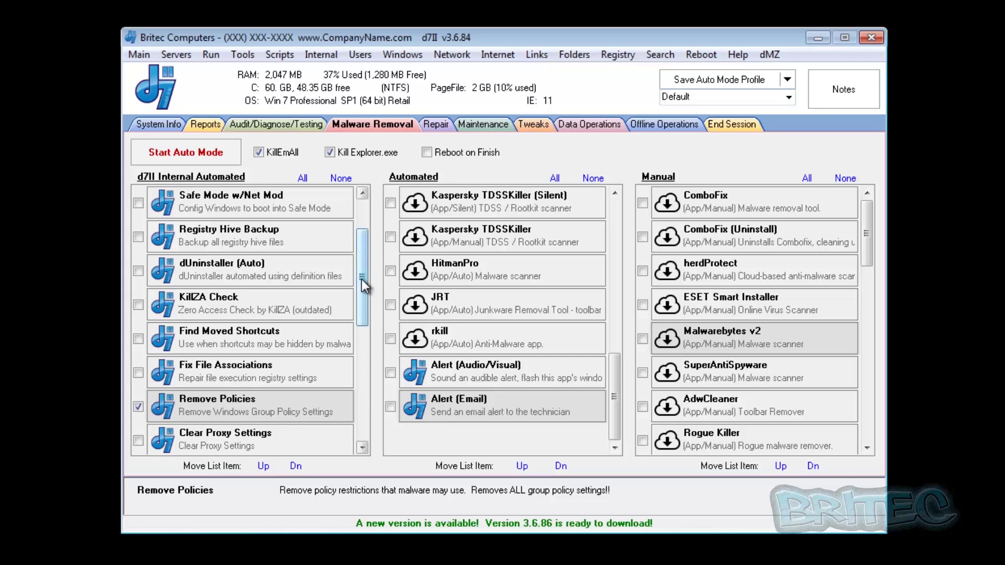
left_click_drag(361, 278, 362, 297)
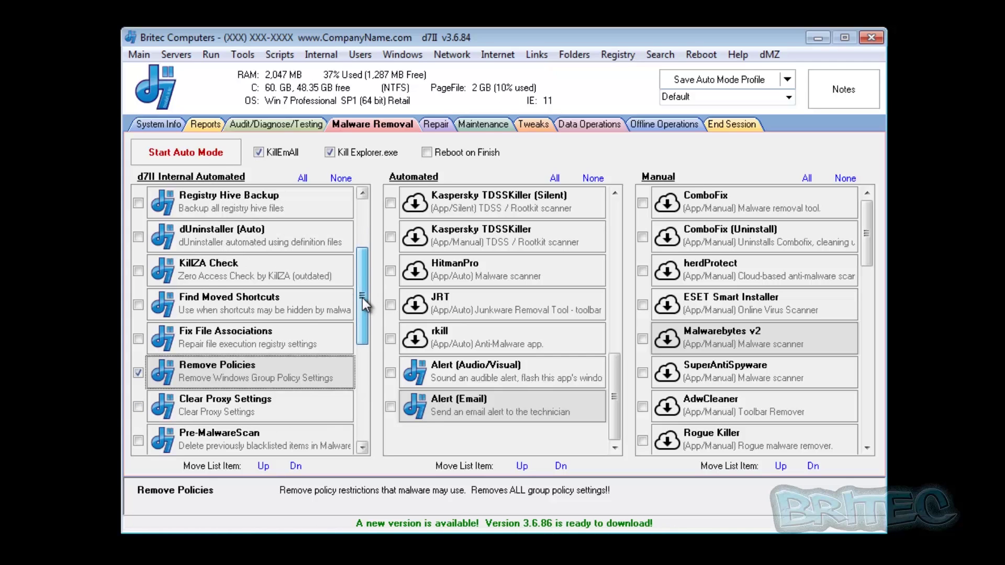
left_click(139, 407)
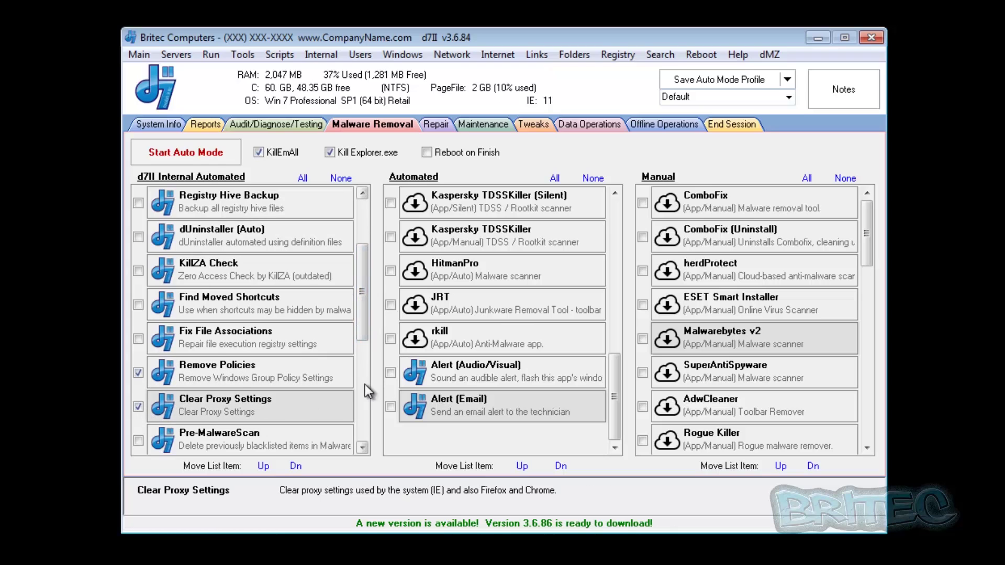
left_click(139, 448)
scroll(139, 448, "down", 1)
left_click(140, 448)
scroll(141, 448, "down", 1)
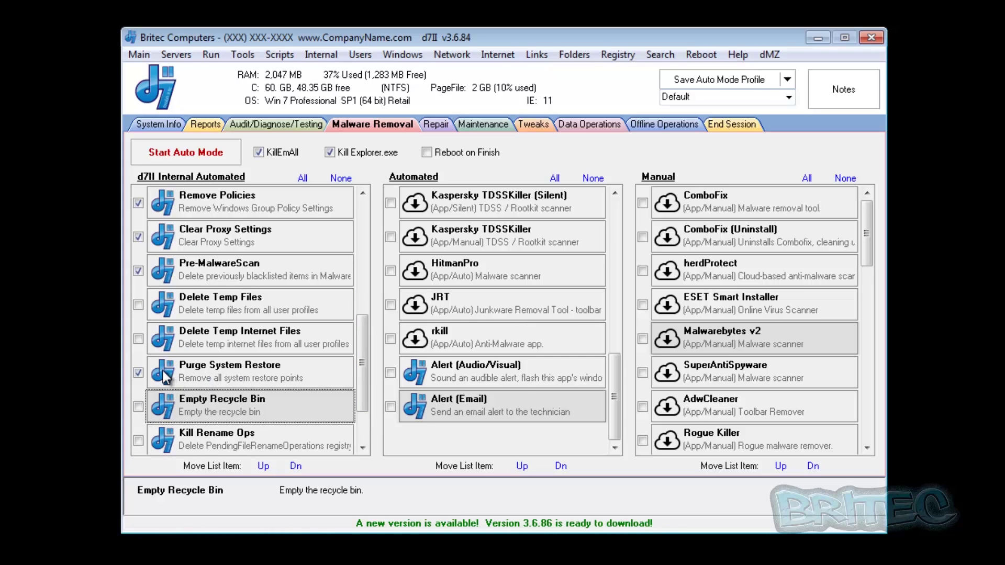
left_click(141, 373)
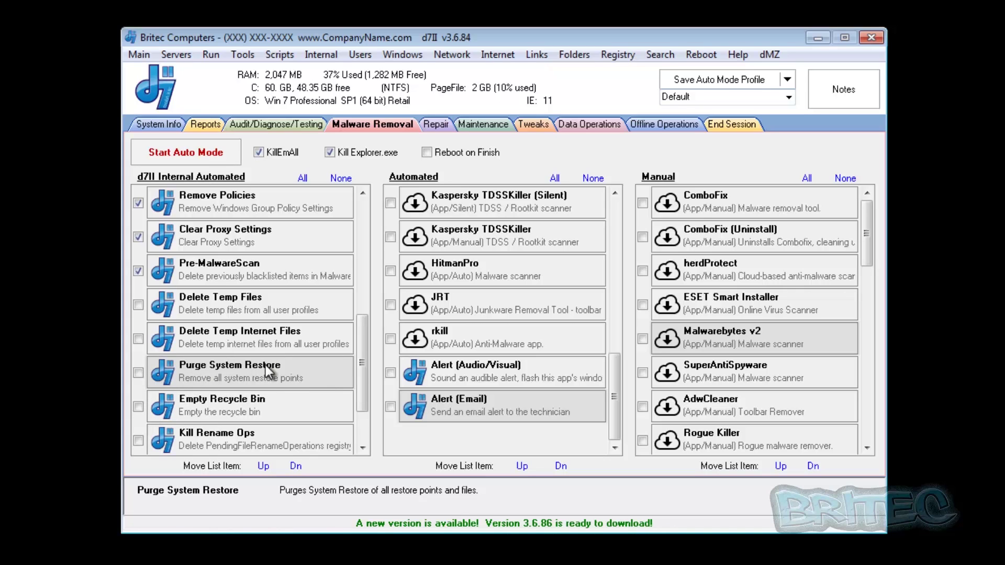
Enable Empty Recycle Bin, Delete Temp Internet Files and Delete Temp Files among the internal automated functions.
mouse_move(356, 364)
left_mouse_down()
mouse_move(362, 350)
mouse_move(363, 382)
left_mouse_up()
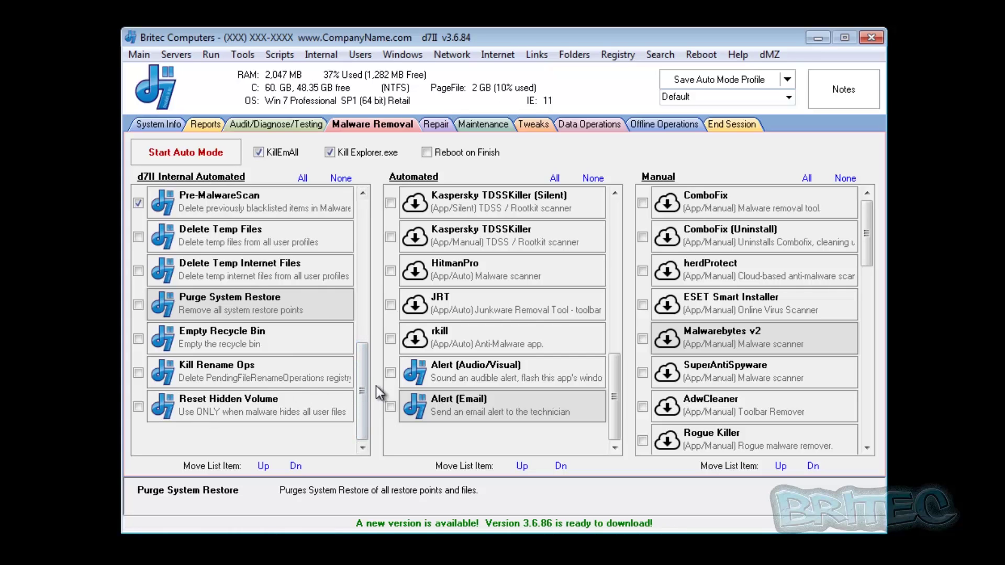
left_click(139, 339)
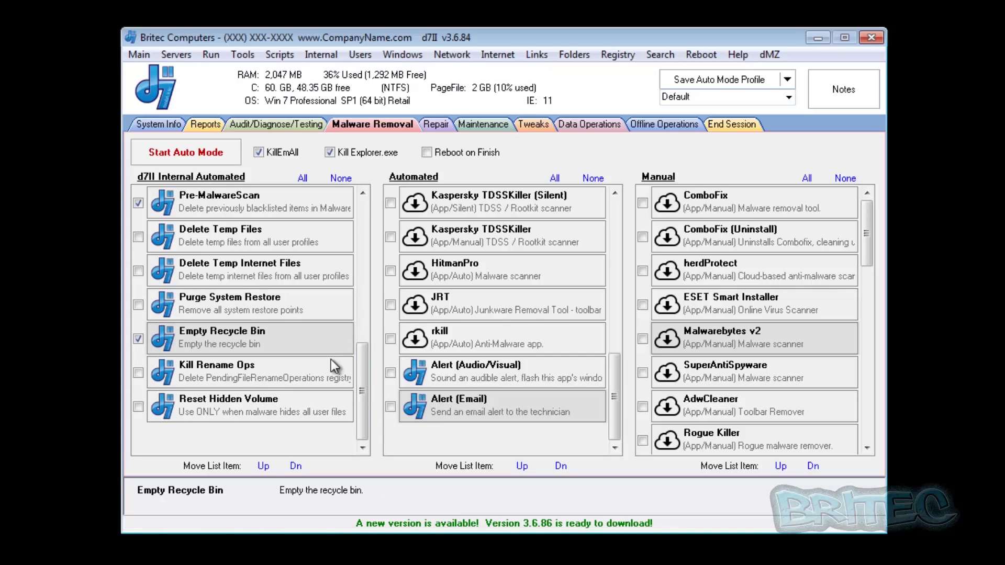
left_click_drag(357, 375, 363, 363)
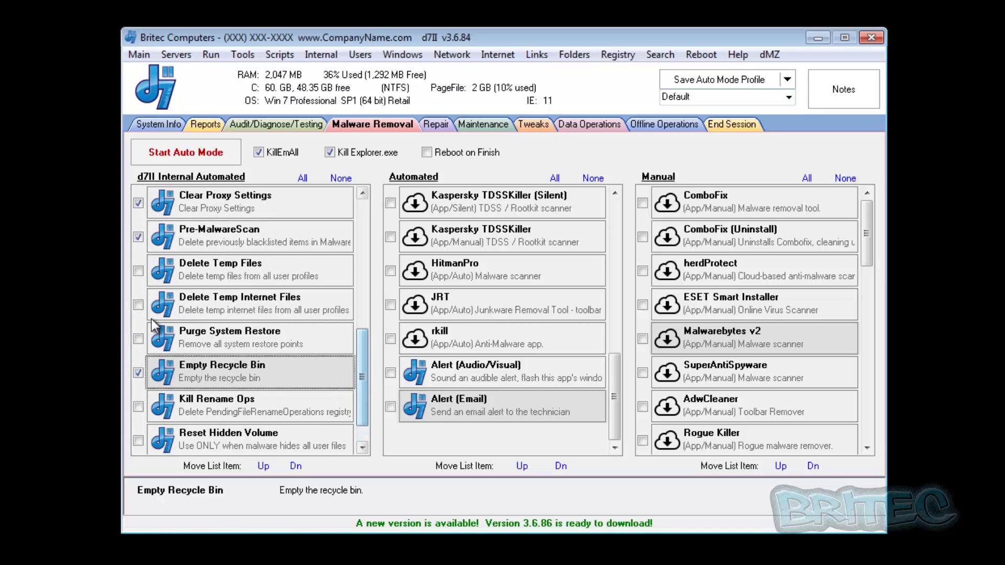
left_click(138, 304)
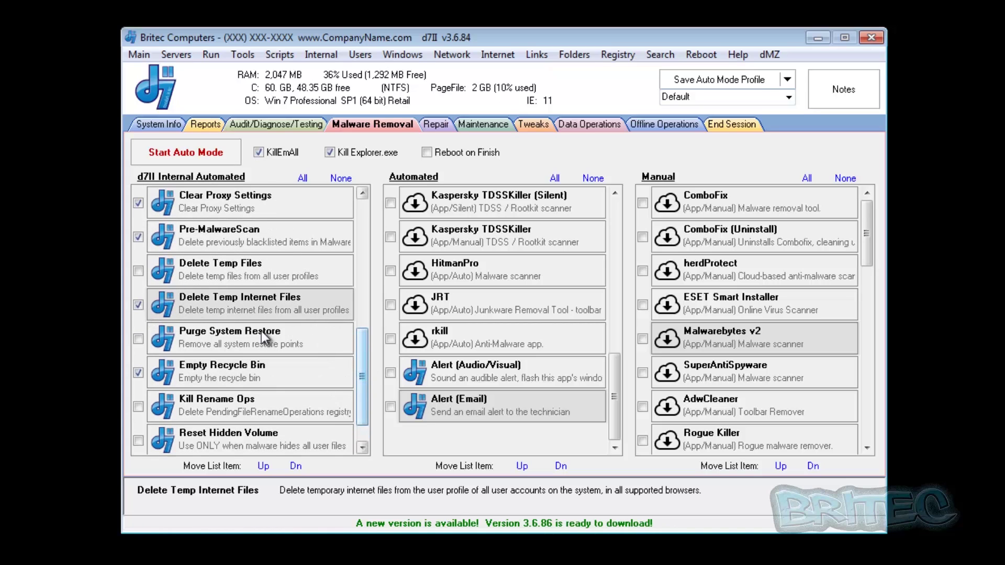
left_click(138, 271)
Enable Registry Hive Backup among the internal automated functions.
left_click_drag(362, 347, 369, 291)
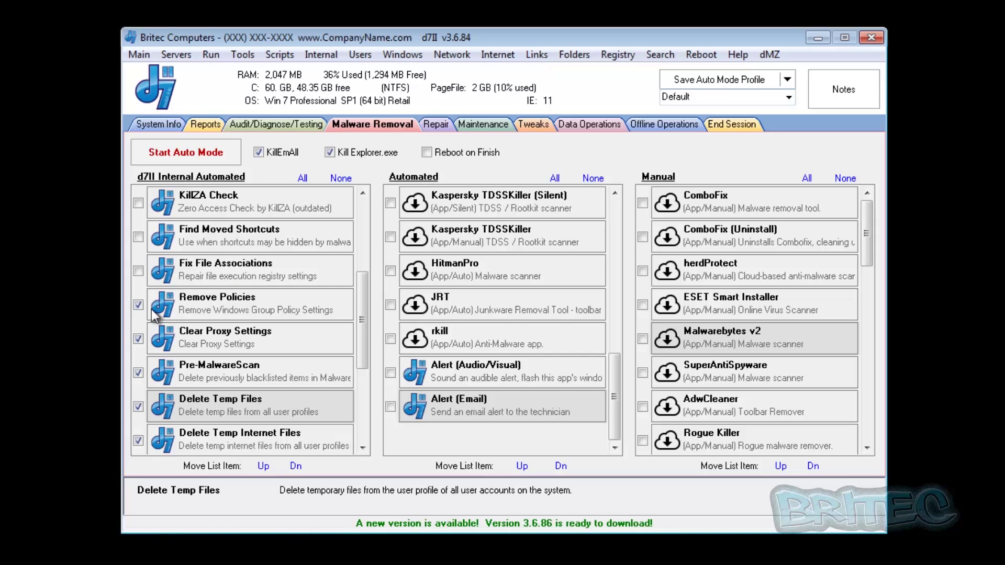
left_click_drag(362, 308, 372, 236)
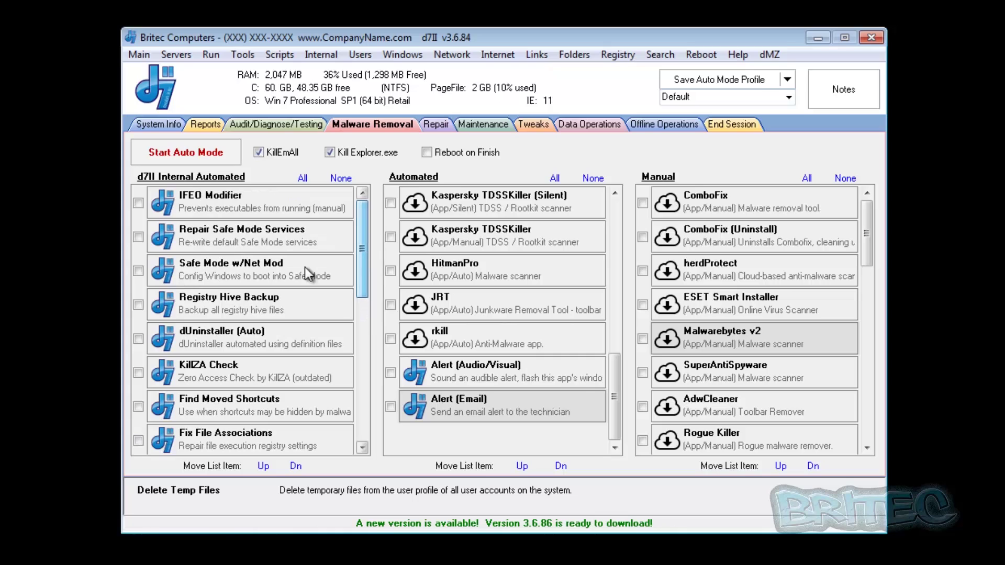
left_click(139, 305)
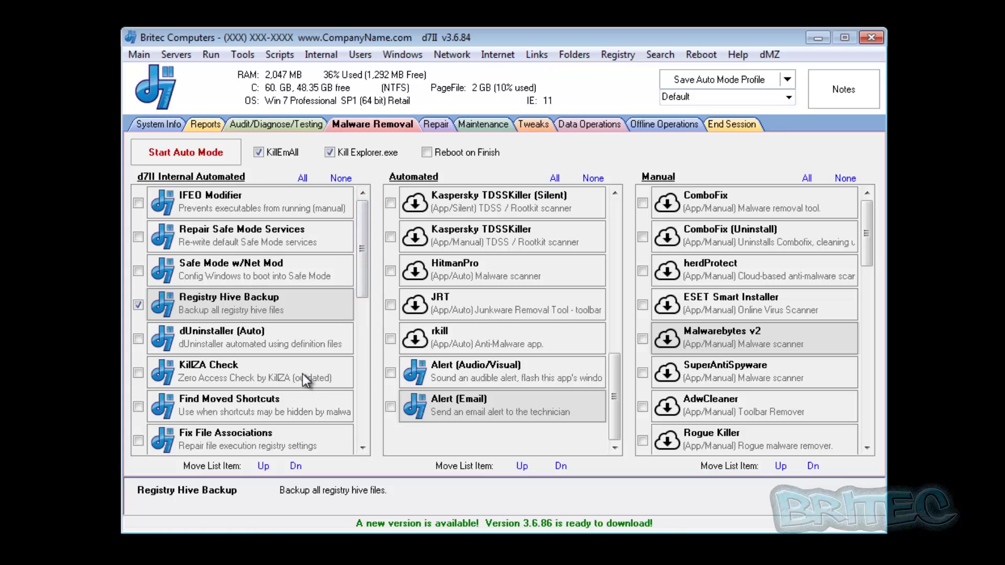
Read the description of dFunk among the manual malware tools and launch it.
left_click_drag(867, 228, 865, 278)
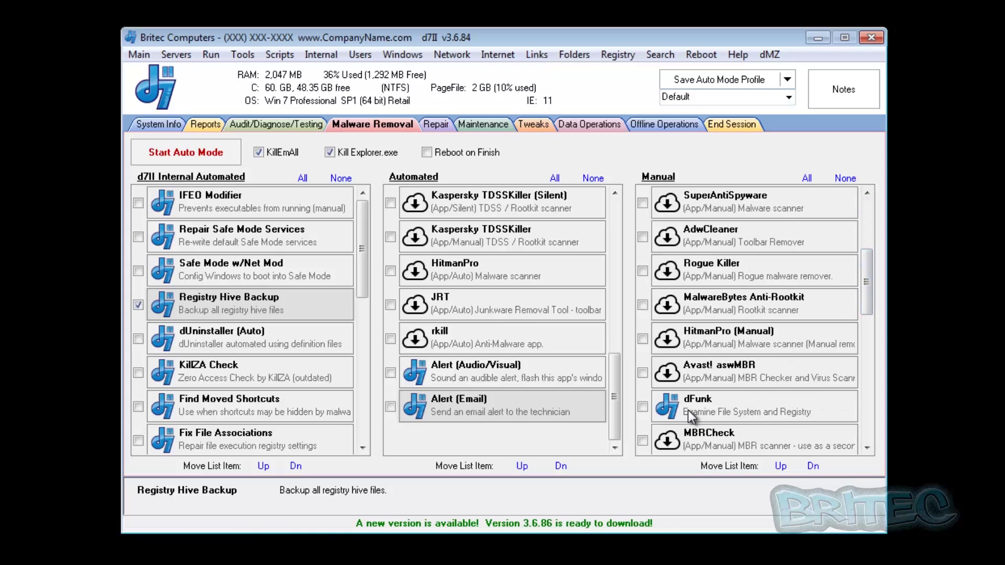
left_click(701, 408)
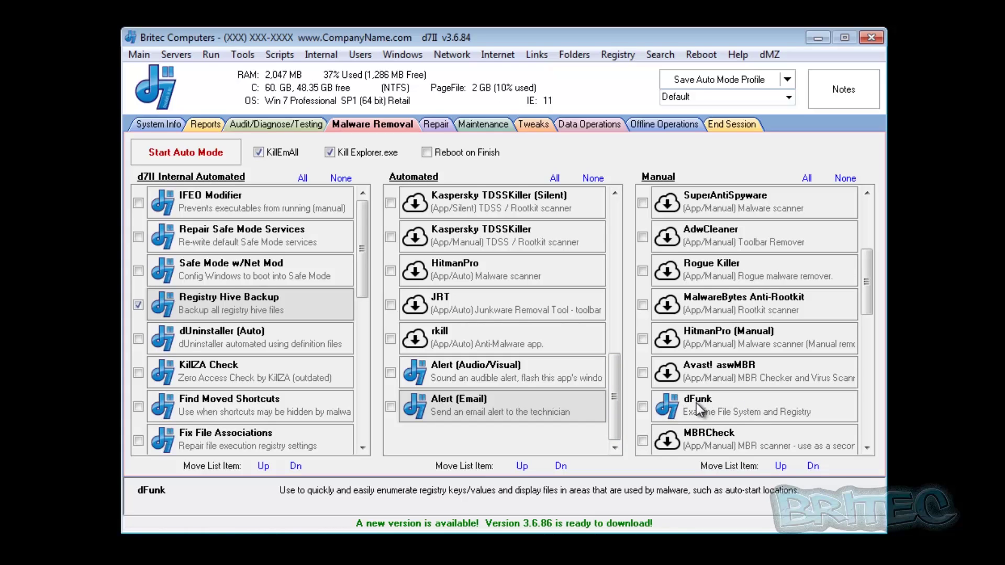
double_click(673, 410)
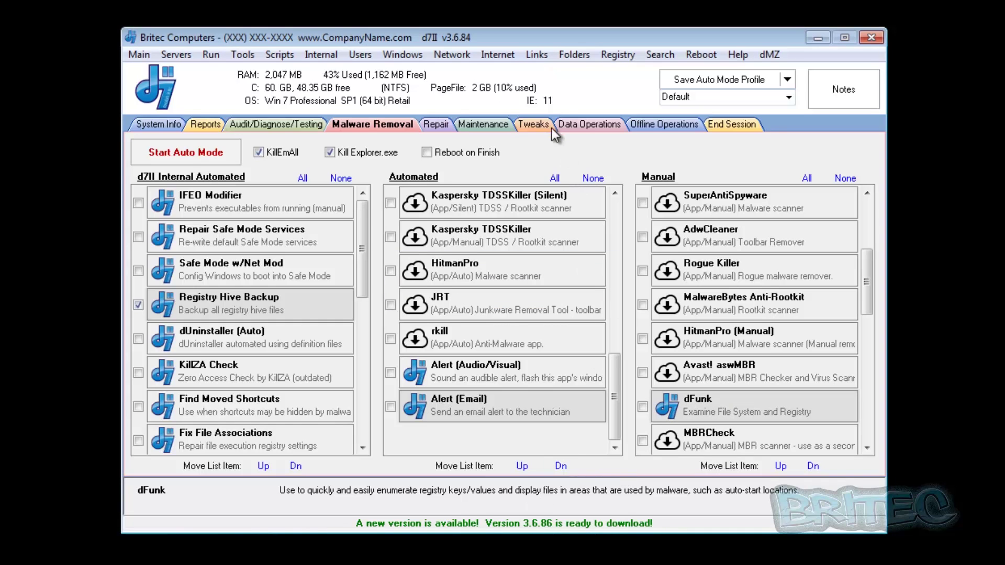
left_click(864, 40)
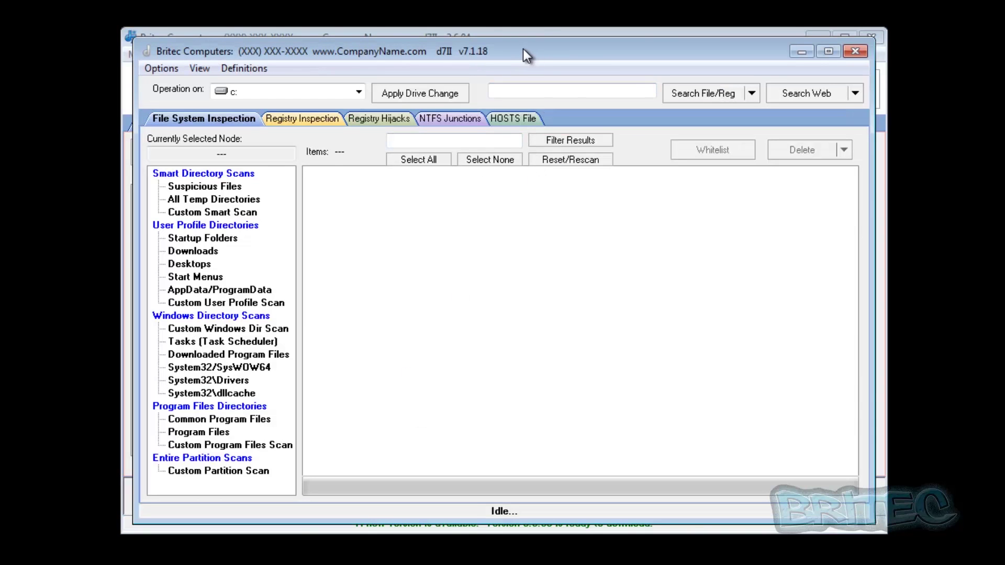
mouse_move(526, 53)
left_mouse_down()
mouse_move(516, 40)
mouse_move(519, 48)
left_mouse_up()
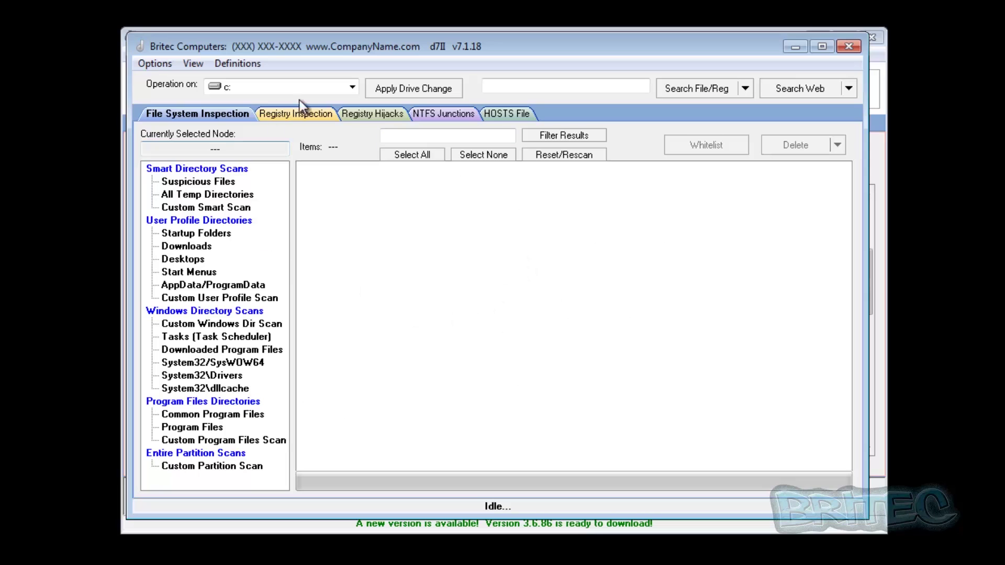
Run the Suspicious Files smart directory scan on drive C: and review the files it lists.
double_click(193, 182)
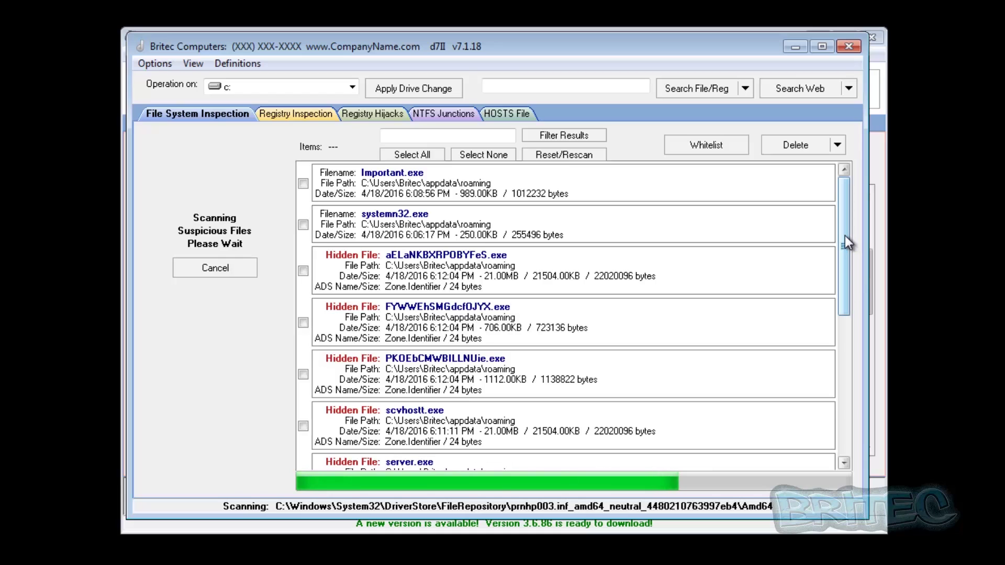
left_click_drag(844, 236, 840, 299)
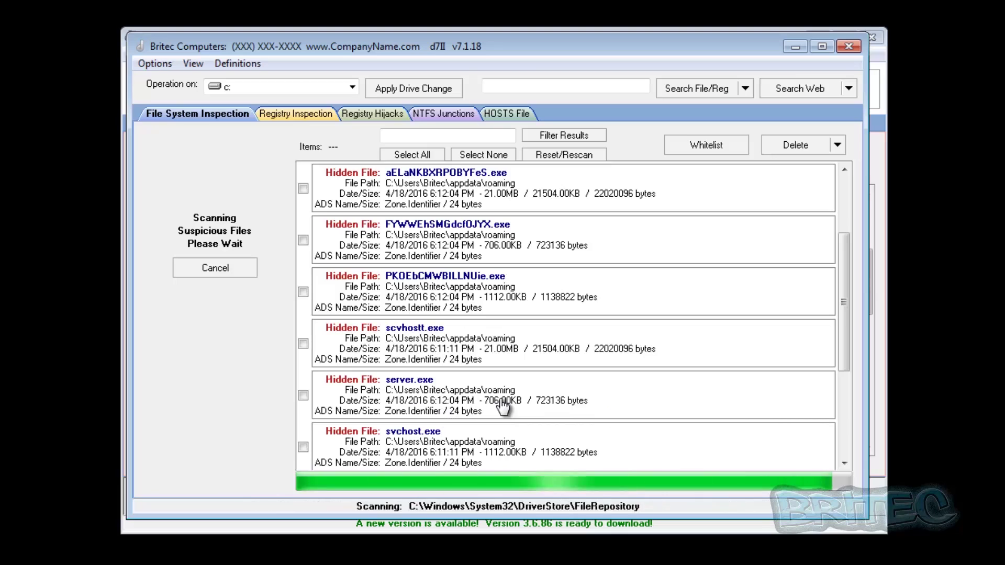
left_click_drag(843, 331, 837, 244)
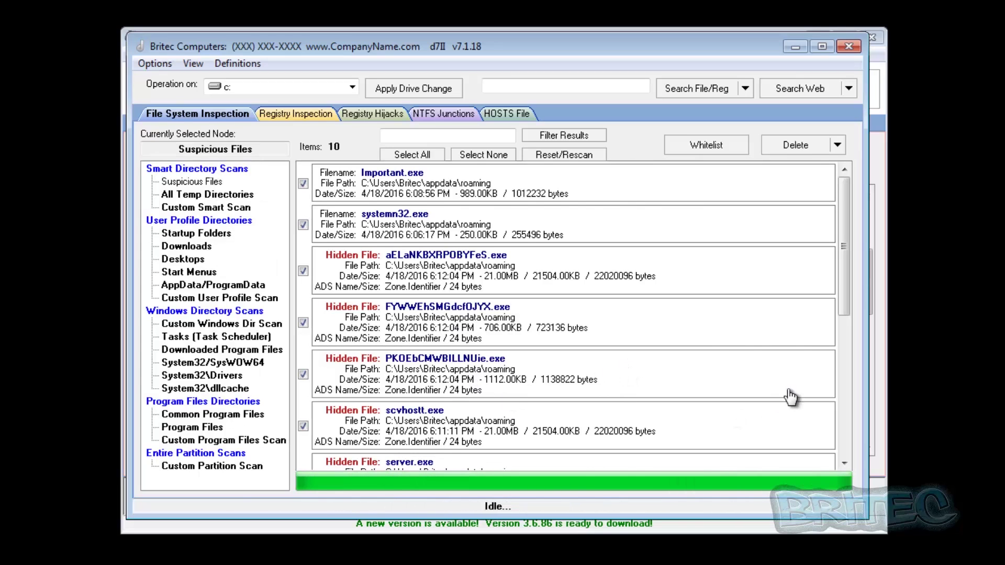
left_click_drag(843, 270, 843, 247)
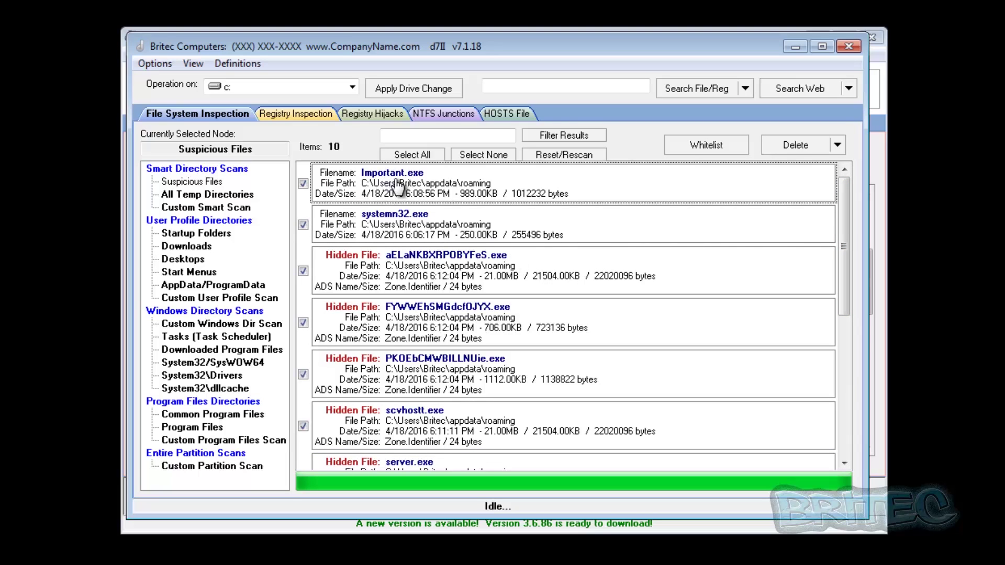
Inspect the details of Important.exe and systemn32.exe, and view the folder containing systemn32.exe.
left_click(418, 184)
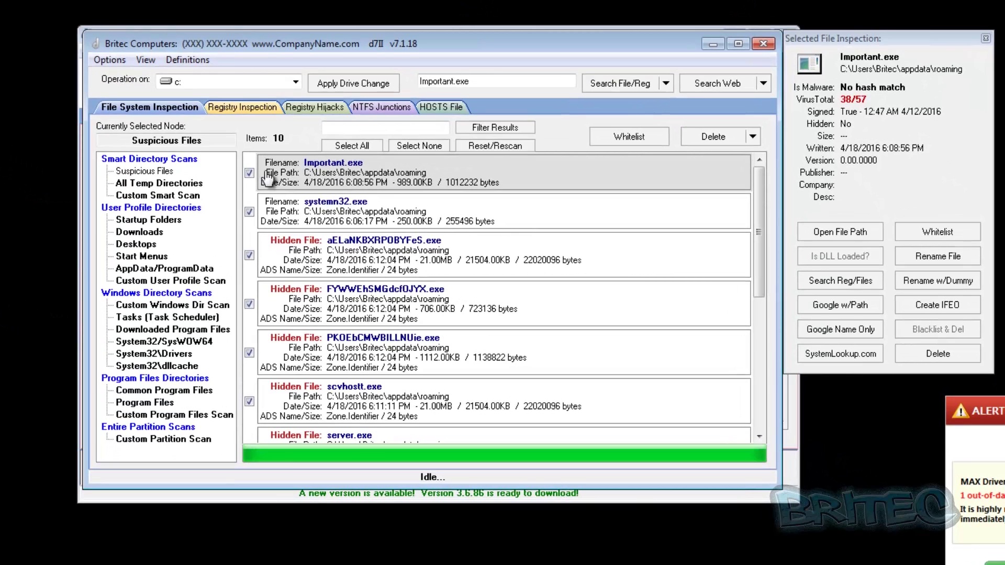
left_click(323, 206)
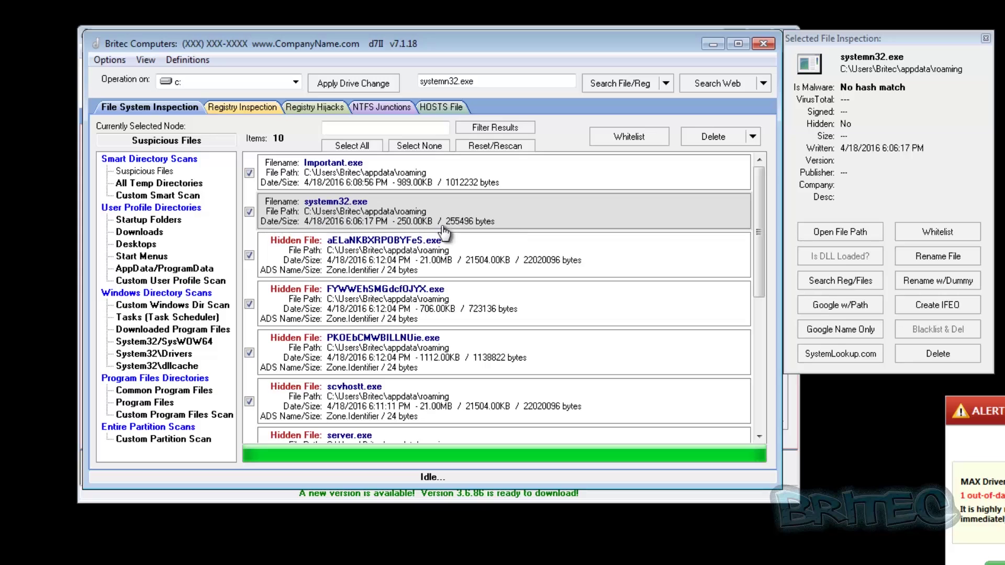
left_click(843, 240)
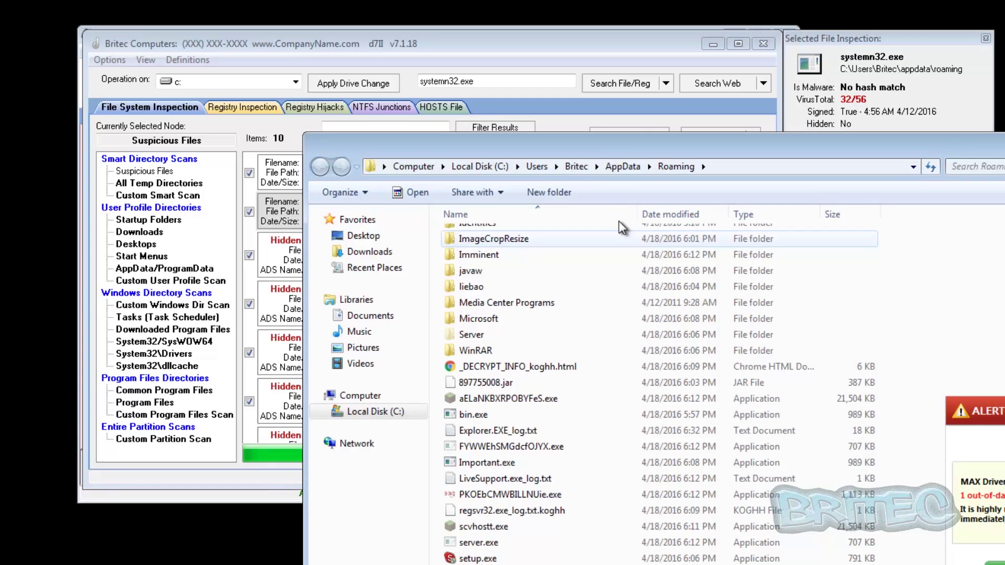
left_click_drag(581, 149, 313, 43)
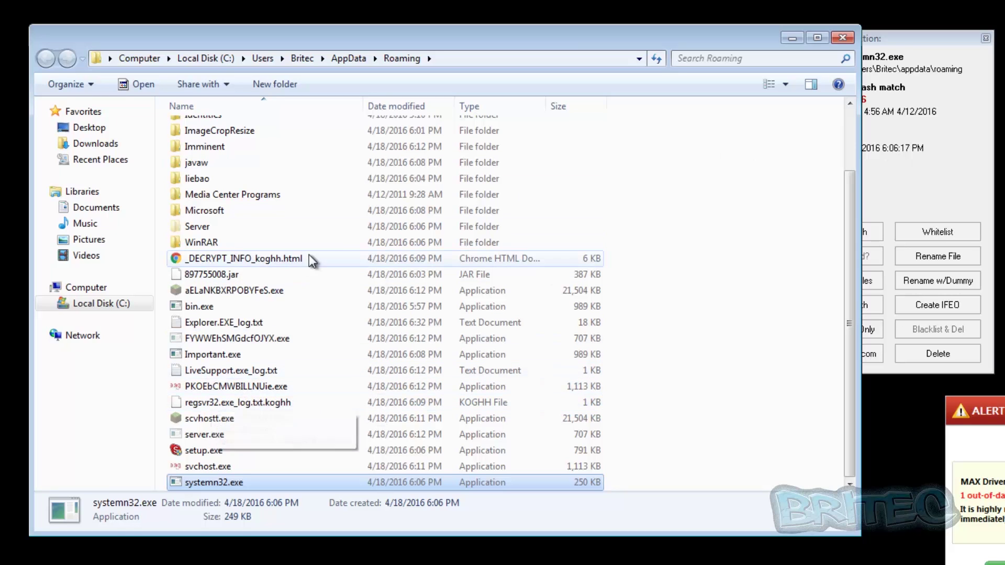
left_click(791, 38)
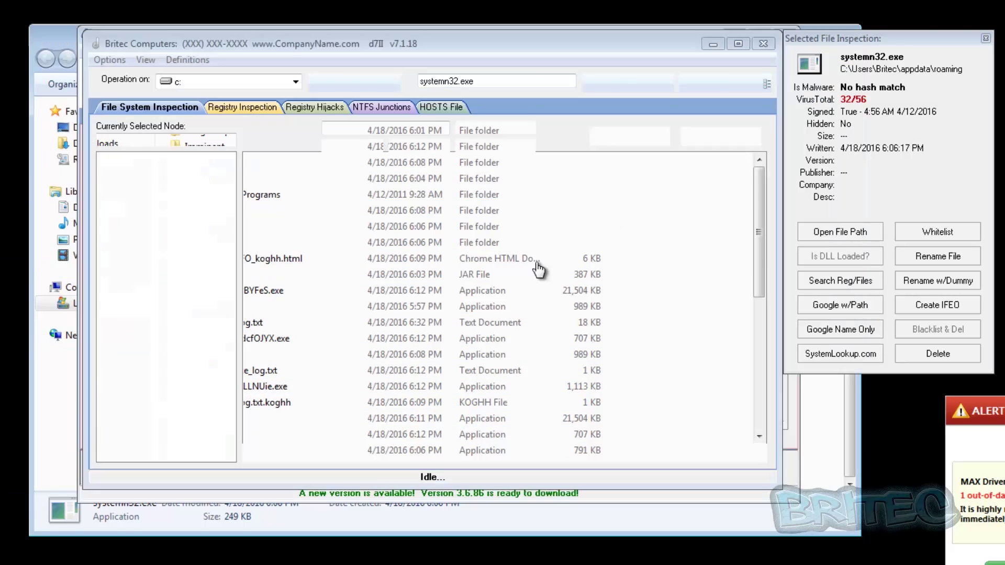
Inspect the hidden files aELaNKBXRPOBYFeS.exe, FYWWEhSMGdcfOJYX.exe, PKOEbCMWBILLNUie.exe and scvhostt.exe.
left_click(350, 260)
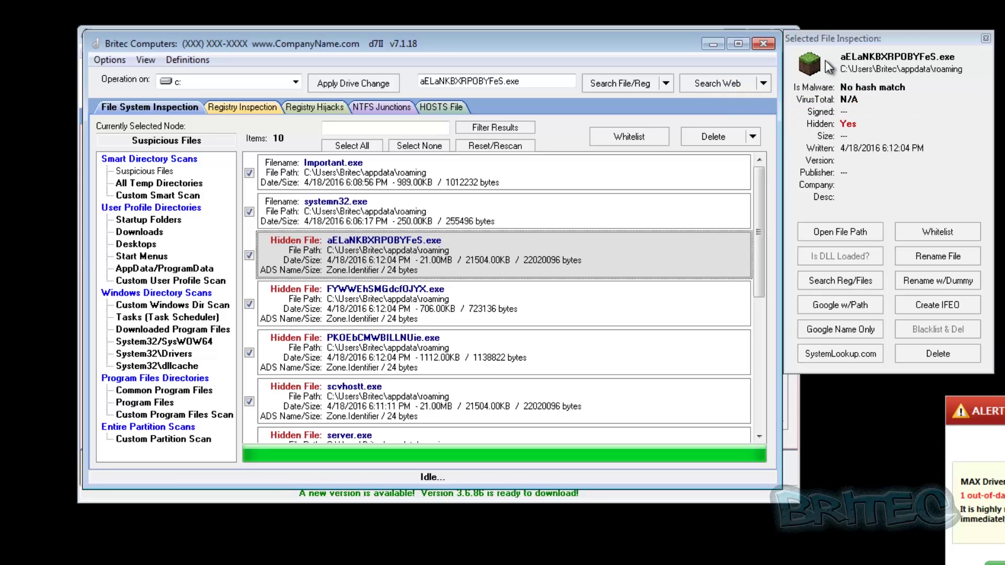
left_click(347, 302)
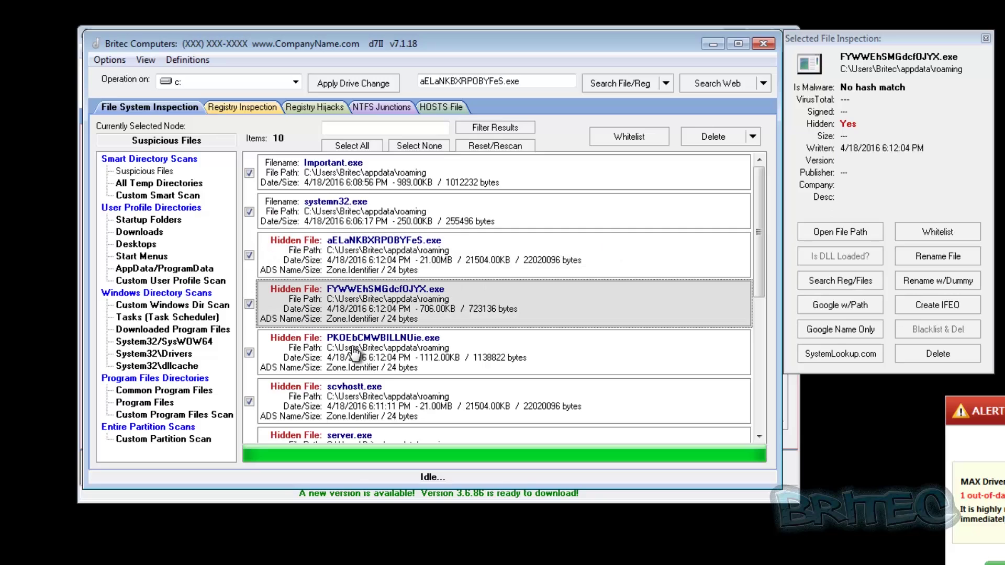
left_click(347, 369)
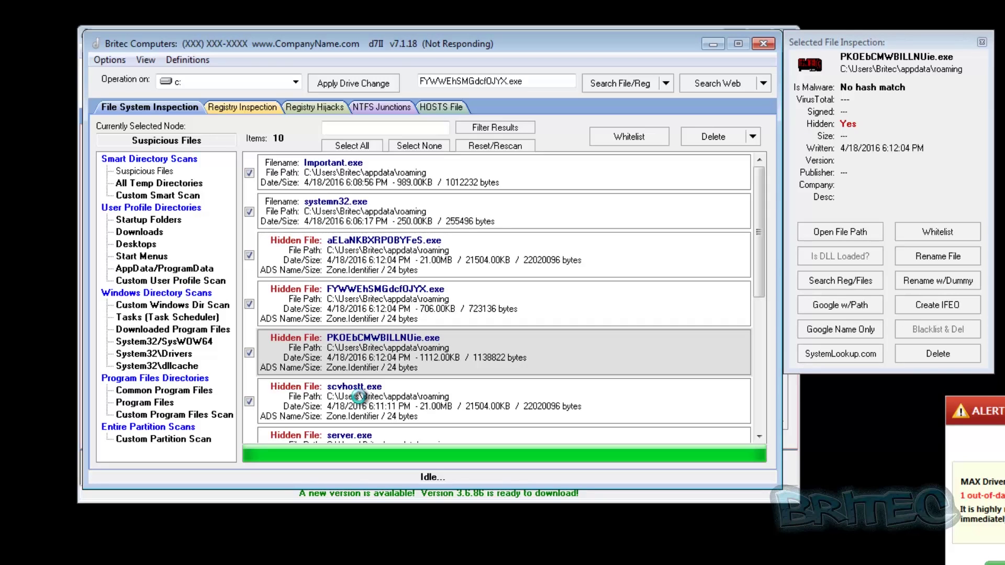
left_click(373, 378)
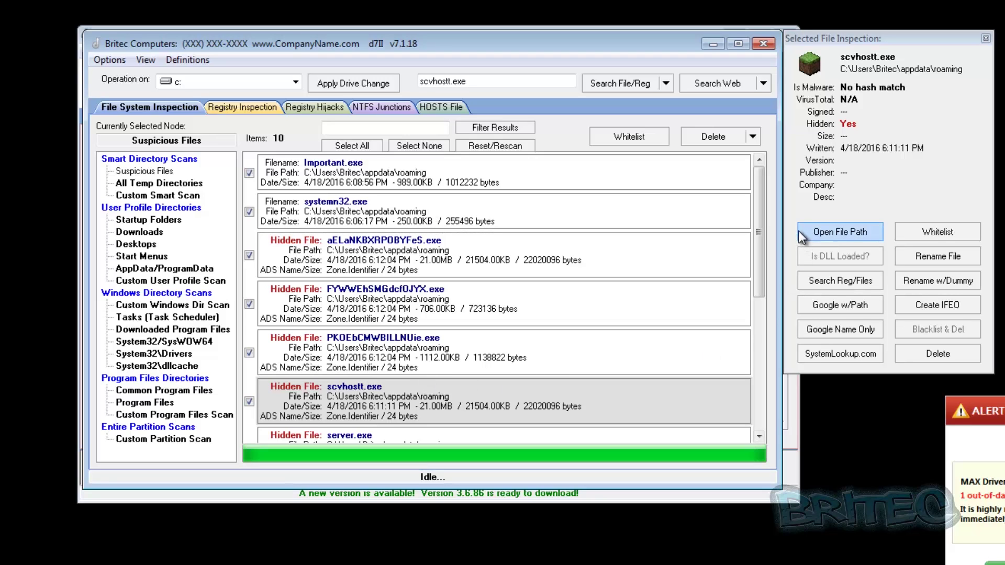
Delete all checked suspicious files, close the file inspection details and check the Roaming folder in Windows Explorer.
left_click_drag(759, 226, 744, 333)
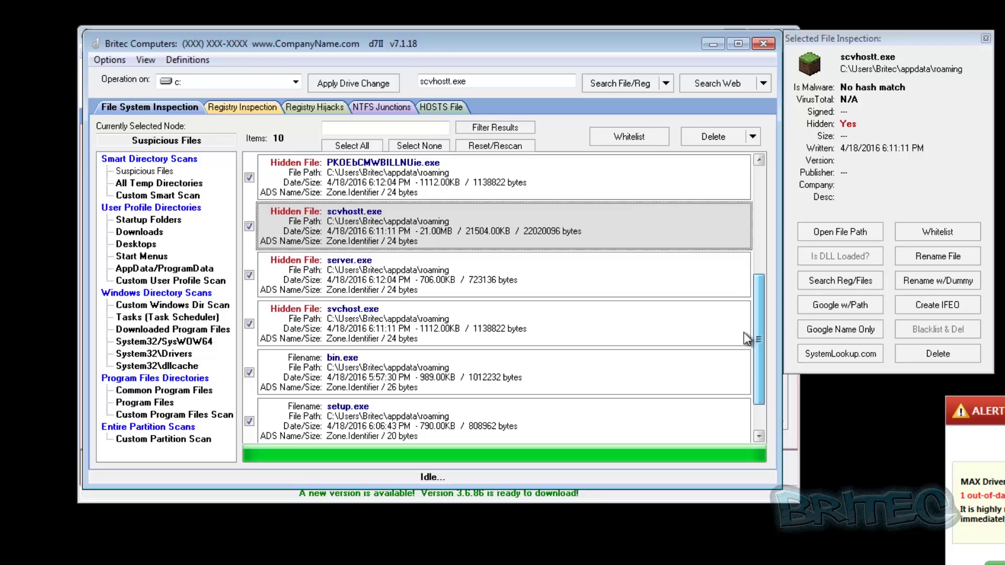
left_click_drag(743, 336, 736, 359)
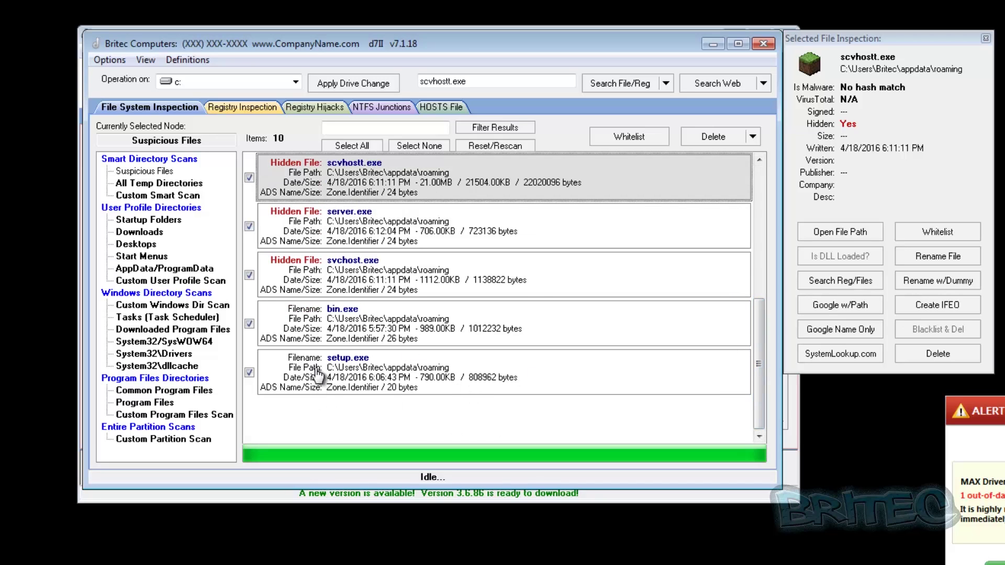
left_click_drag(759, 350, 781, 196)
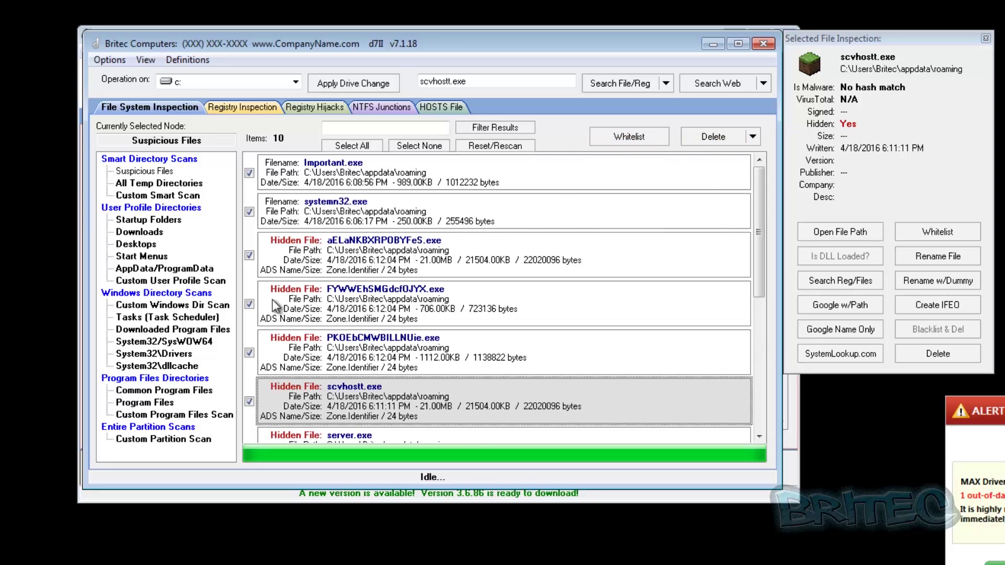
left_click(752, 137)
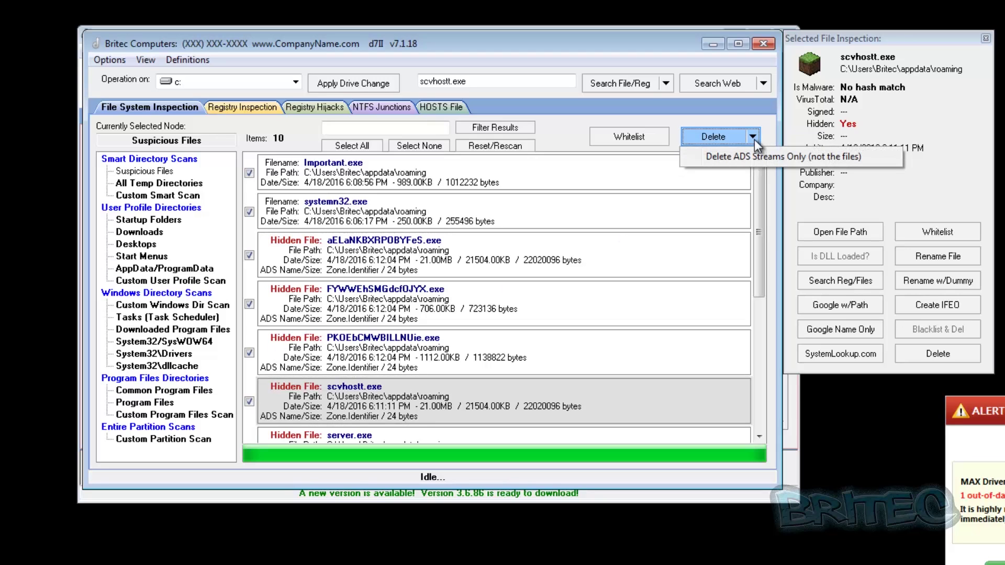
left_click(714, 134)
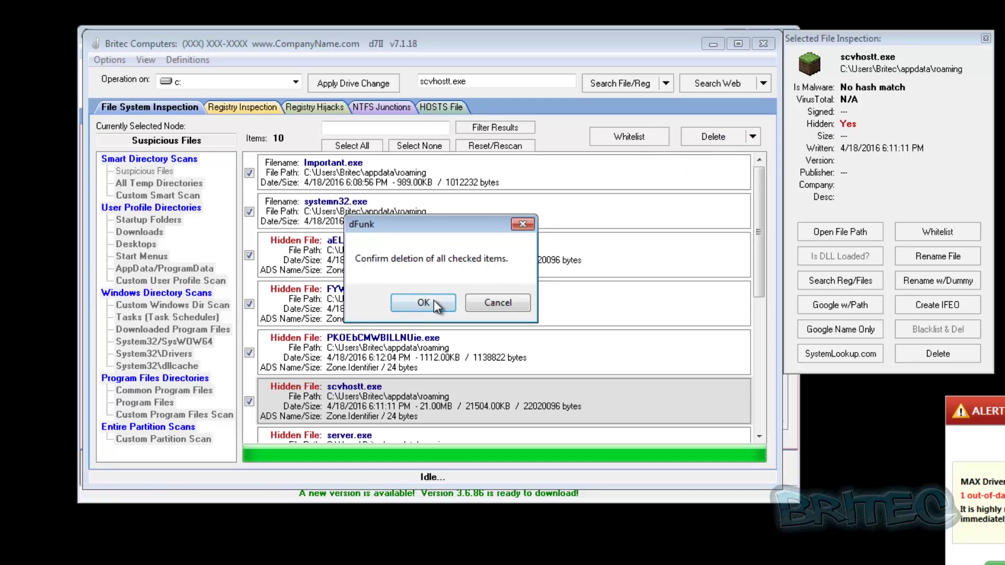
left_click(413, 304)
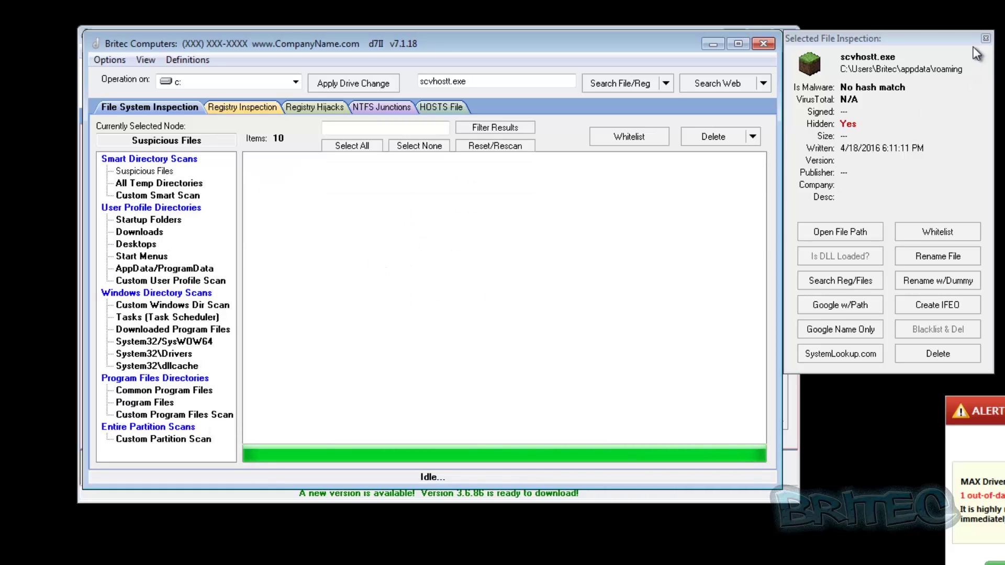
left_click(985, 38)
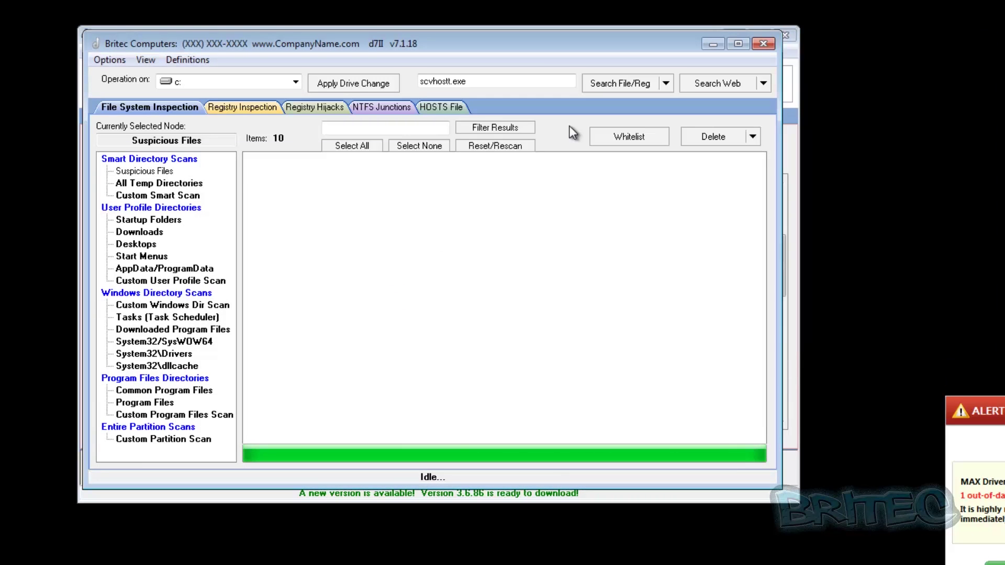
key("alt+Tab")
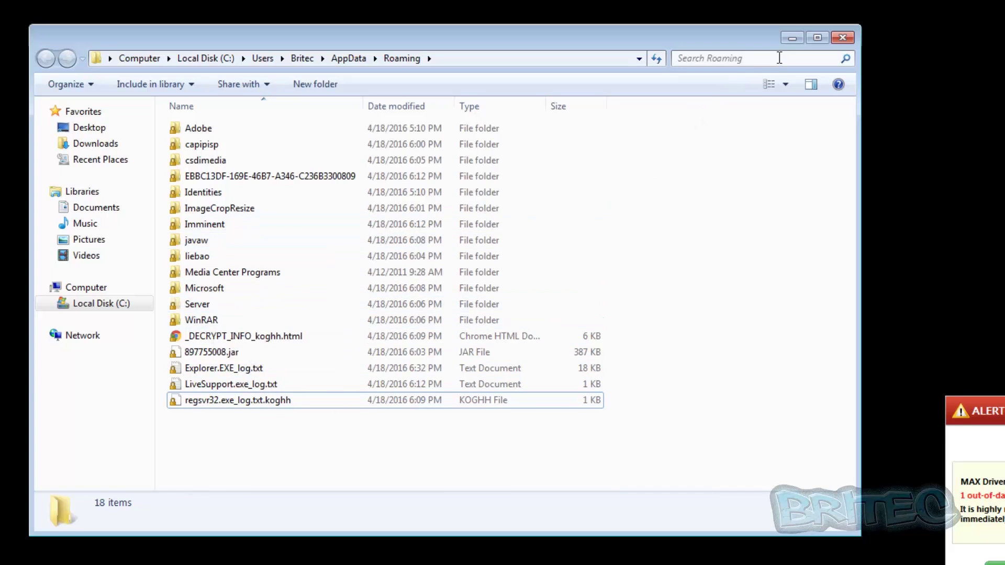
left_click(791, 38)
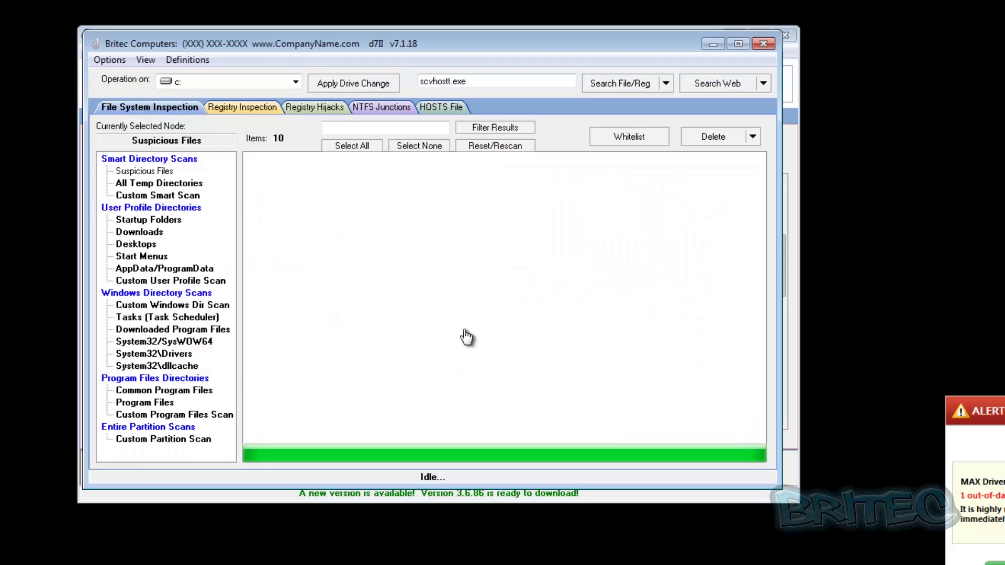
Scan All Temp Directories and inspect the details of 88vow.exe.
left_click(149, 183)
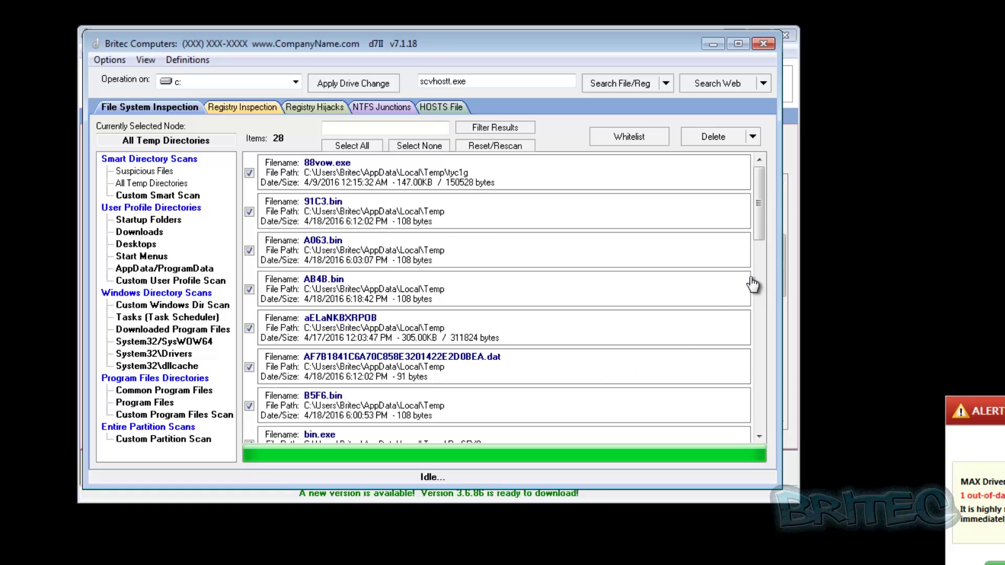
mouse_move(760, 210)
left_mouse_down()
mouse_move(754, 244)
mouse_move(761, 195)
left_mouse_up()
left_click(383, 183)
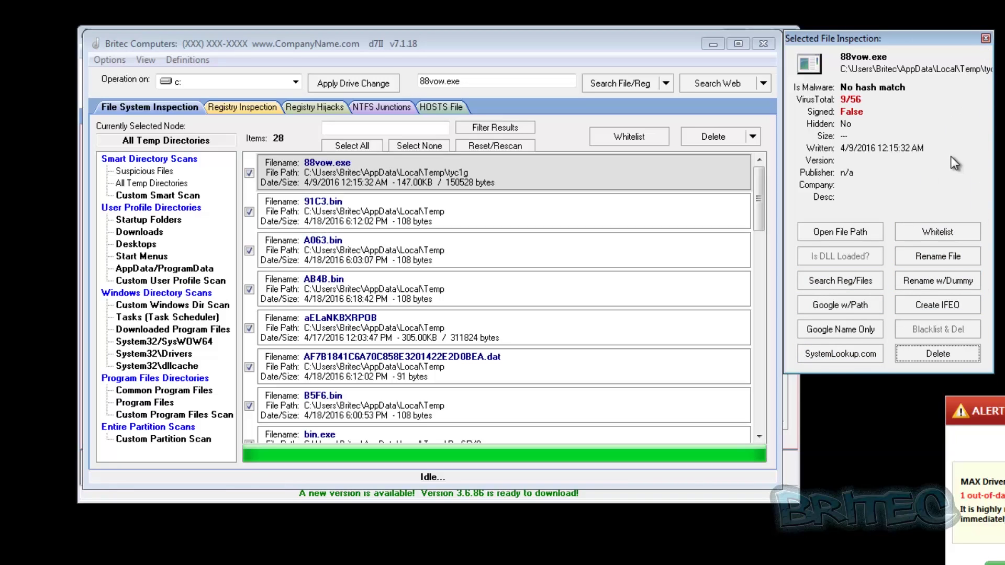
left_click(985, 38)
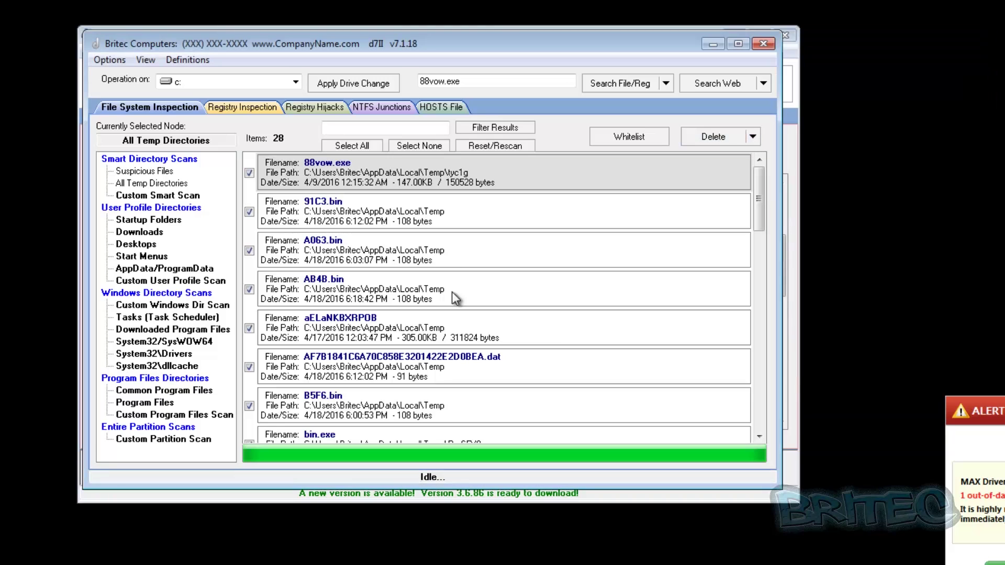
Review the remaining temp directory results and delete all checked items.
scroll(479, 358, "down", 5)
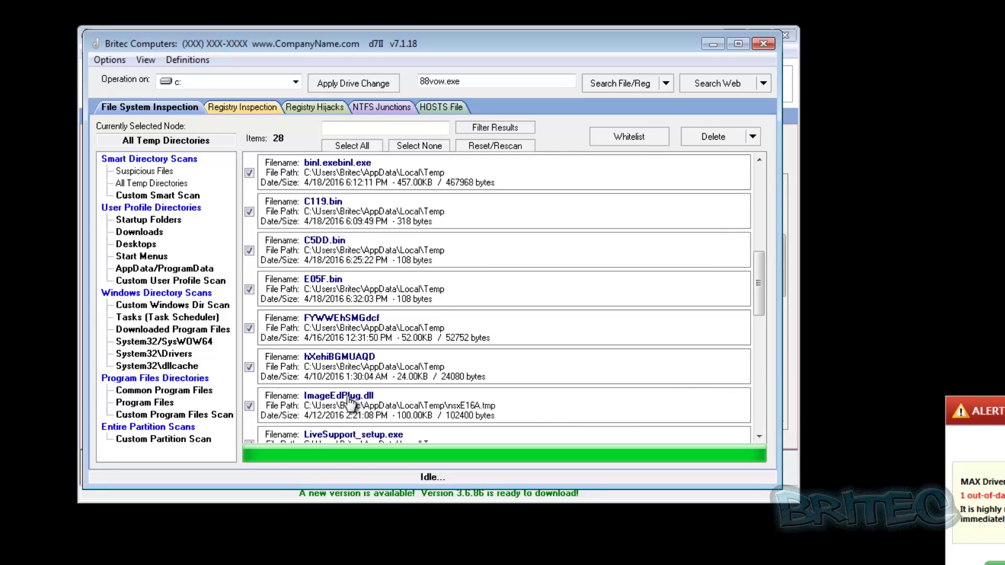
left_click(713, 136)
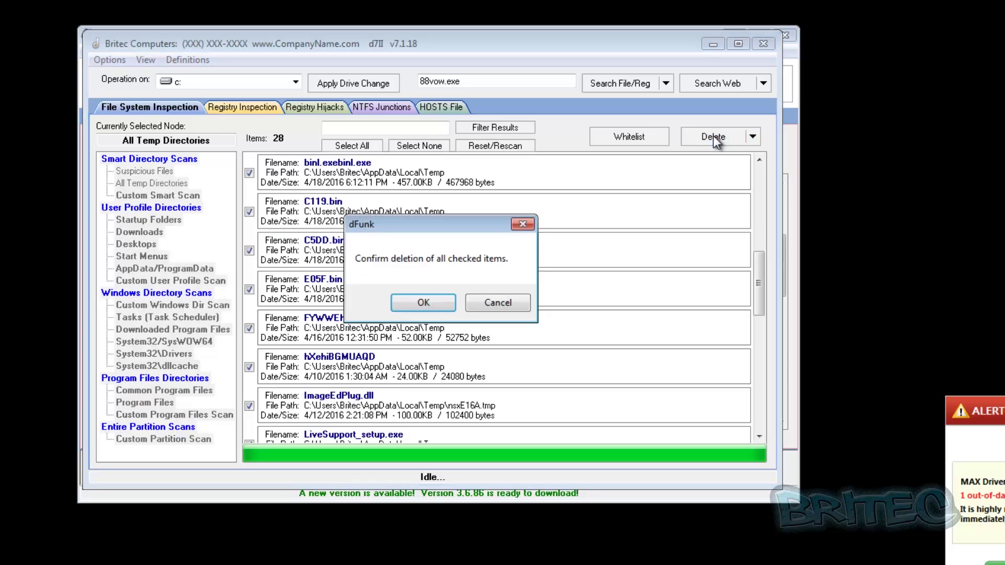
left_click(426, 303)
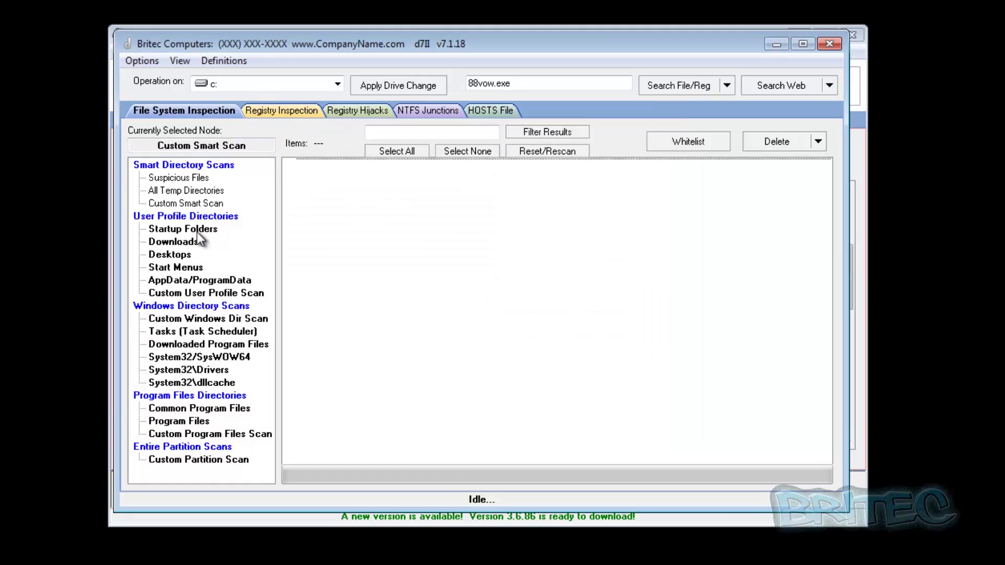
Scan the user profile Startup Folders and inspect the details of name.exe.
left_click(162, 220)
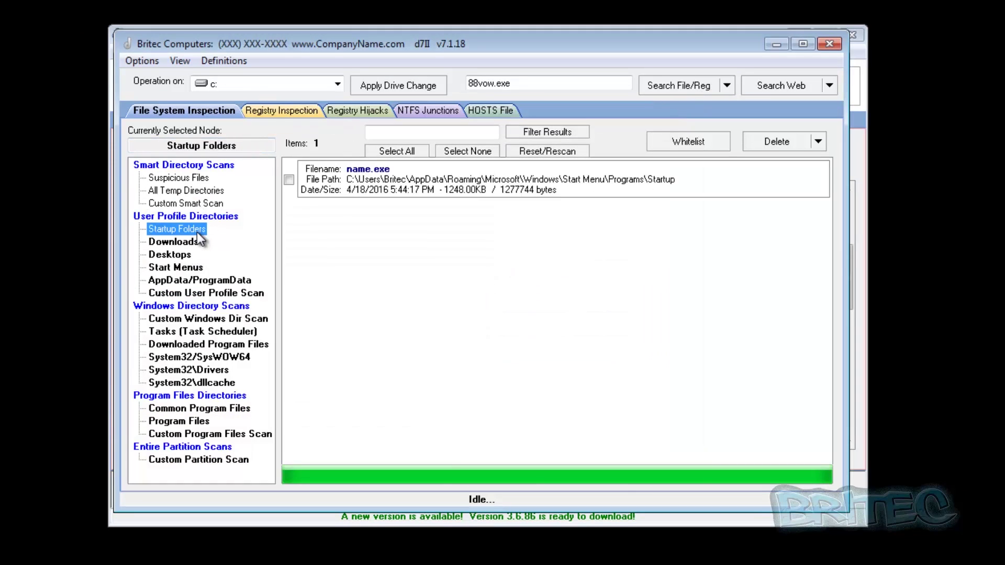
left_click(360, 237)
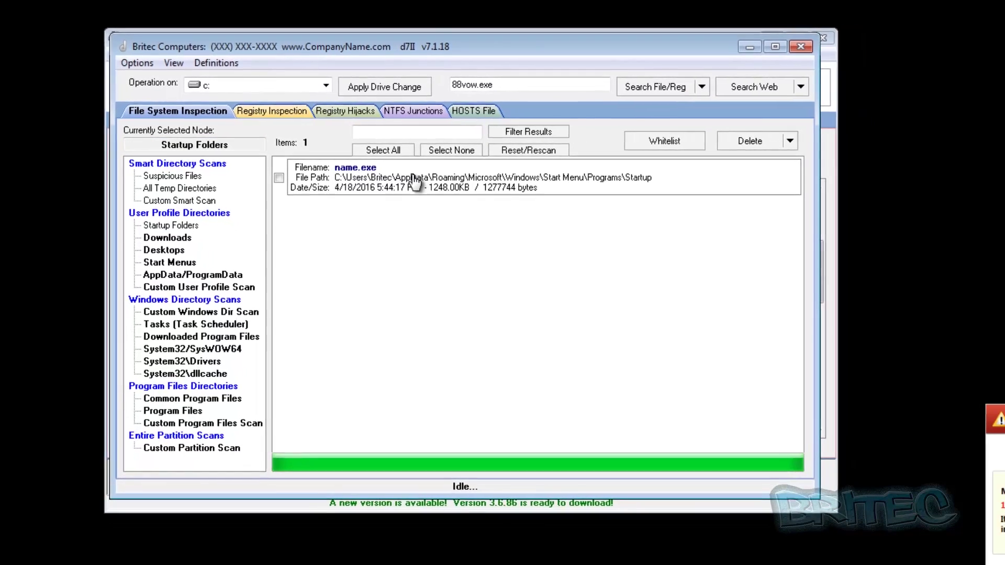
left_click(373, 176)
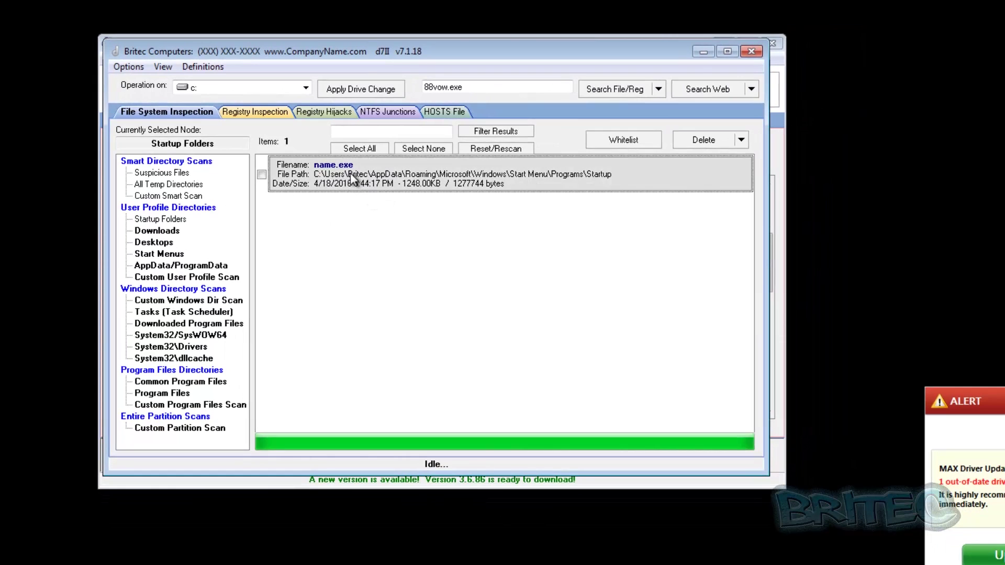
double_click(350, 173)
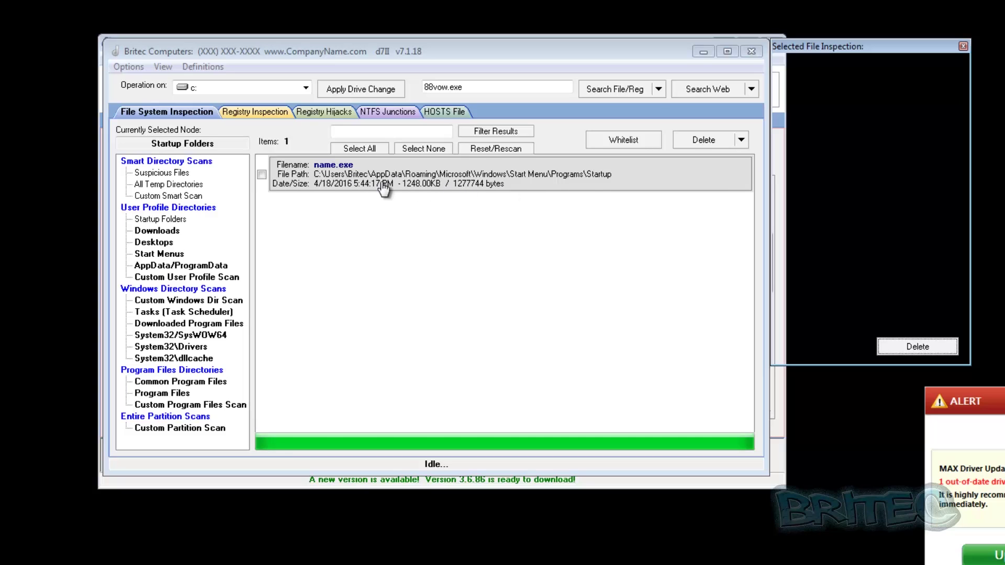
left_click(355, 180)
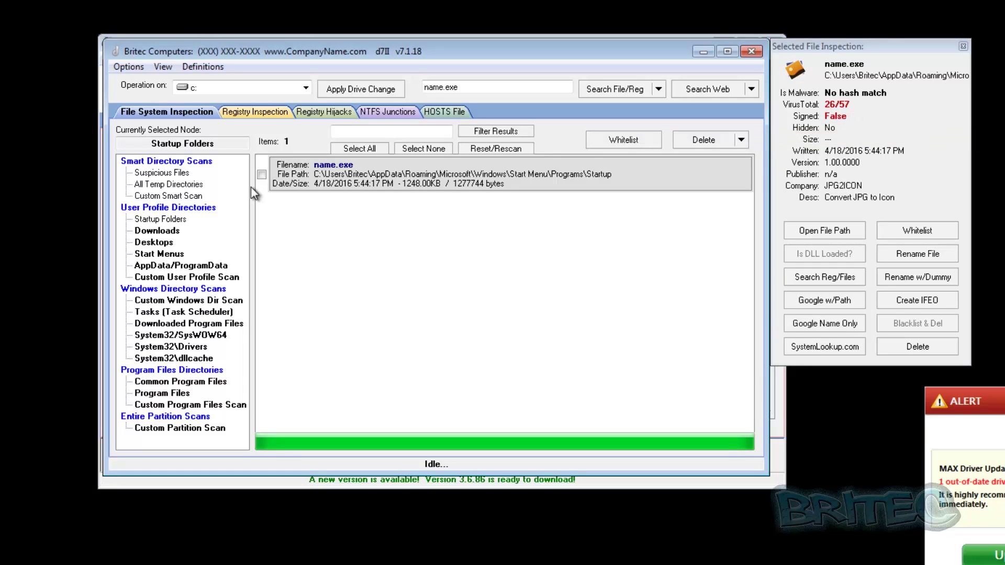
Mark name.exe in the Startup Folders results and delete it, confirming the deletion.
left_click(261, 175)
left_click(923, 353)
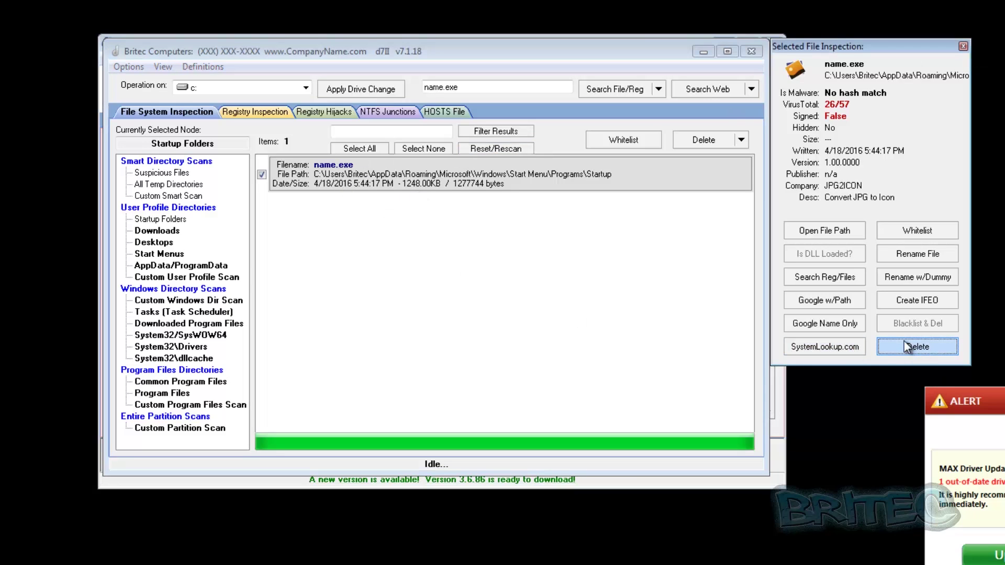
left_click(701, 143)
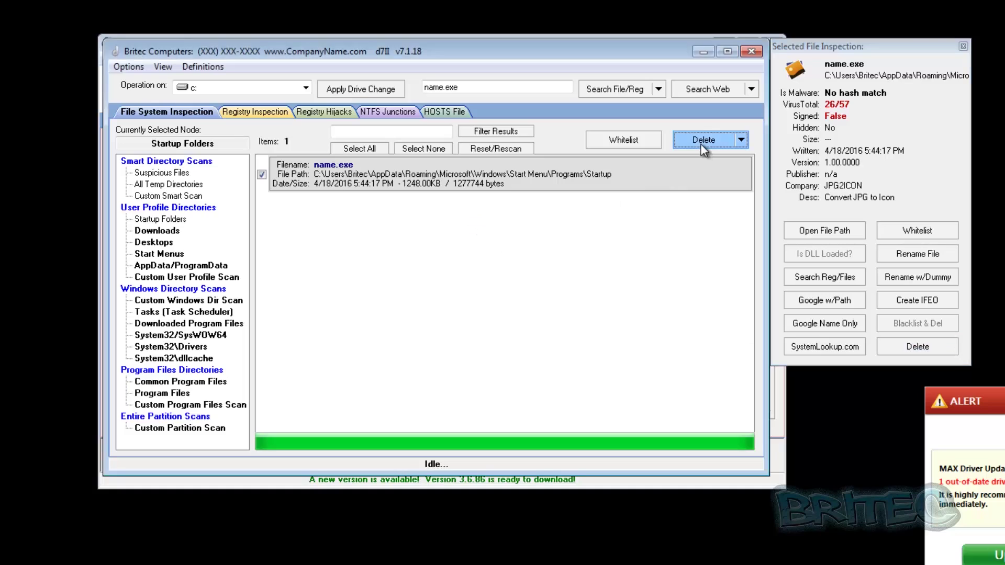
left_click(439, 299)
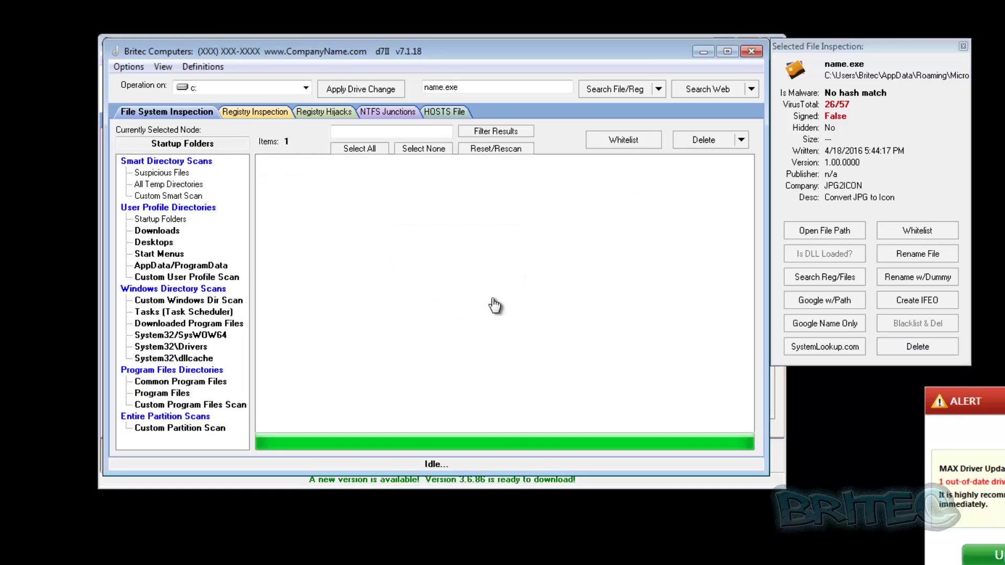
Scan the user profile Downloads and Desktops, and delete the virus and virus2 folders found on the desktop.
left_click(157, 230)
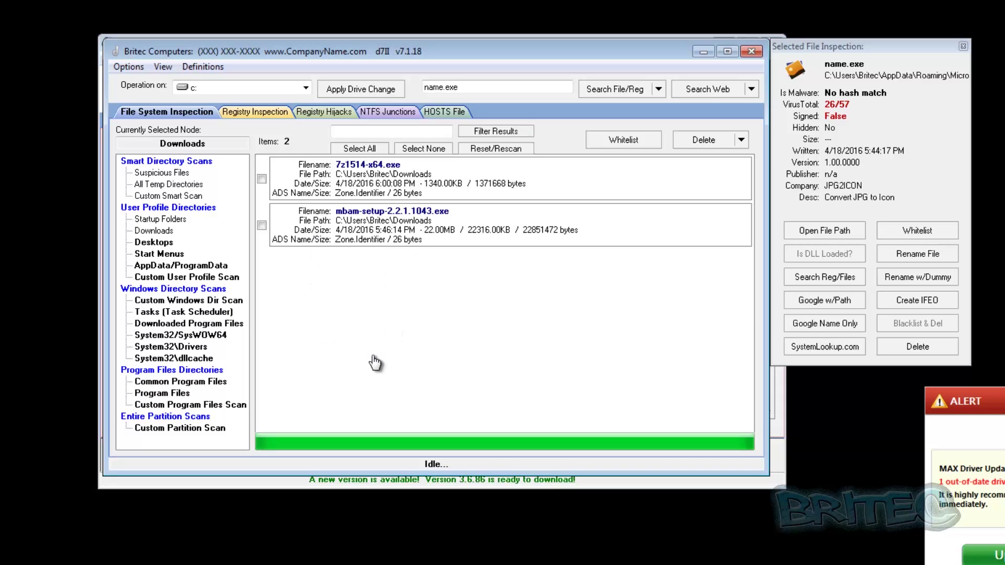
left_click(157, 244)
left_click(299, 301)
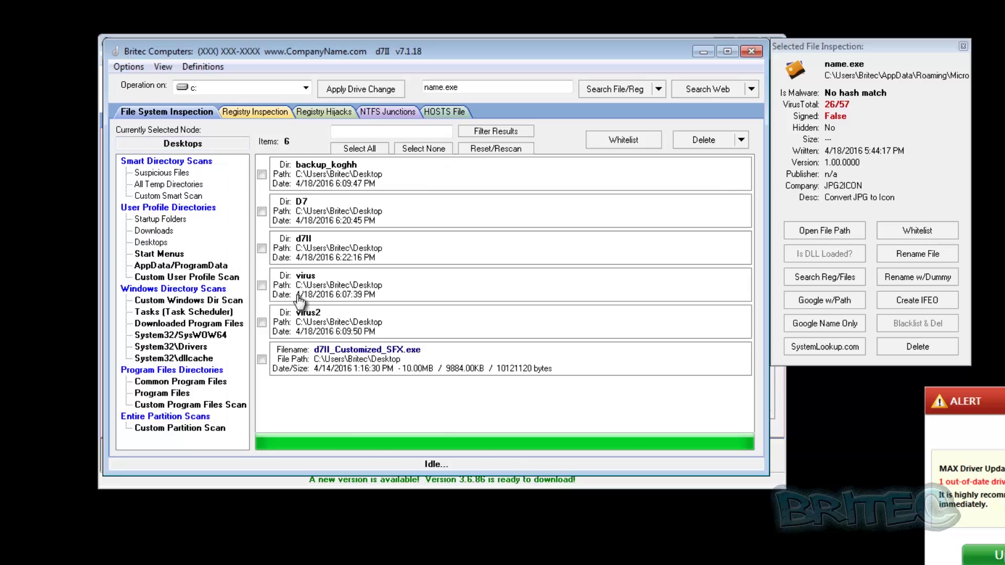
left_click(261, 285)
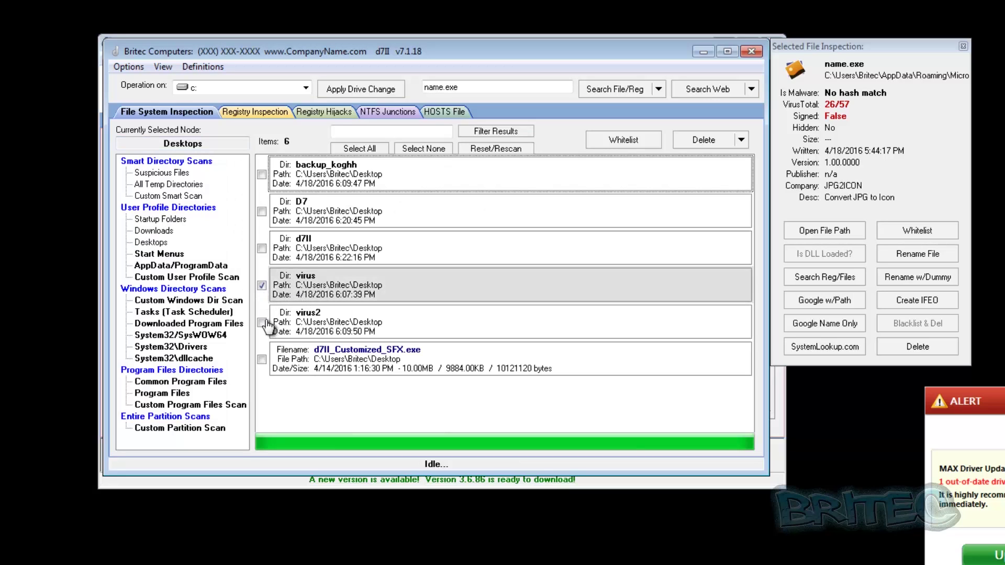
left_click(262, 322)
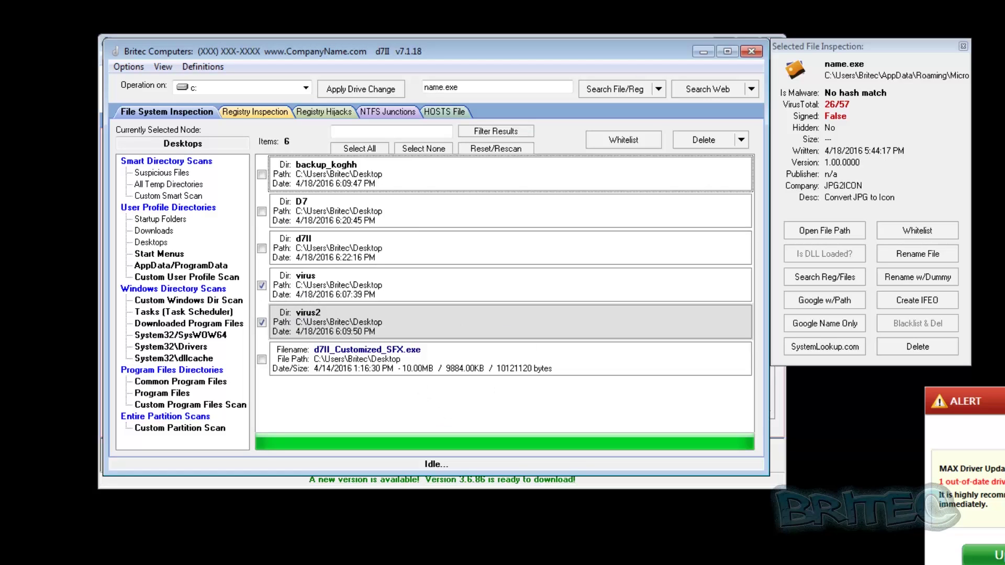
left_click(709, 140)
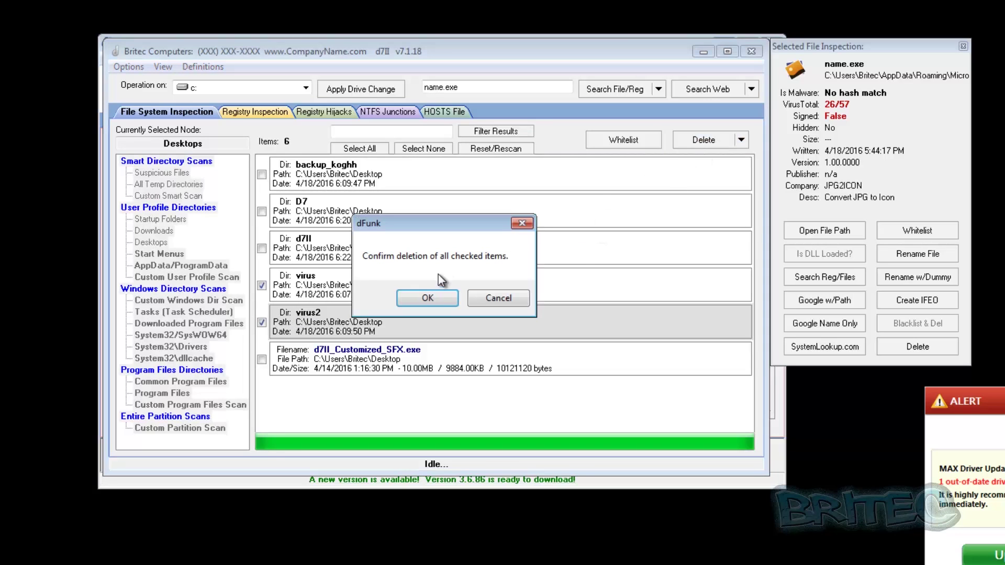
left_click(433, 298)
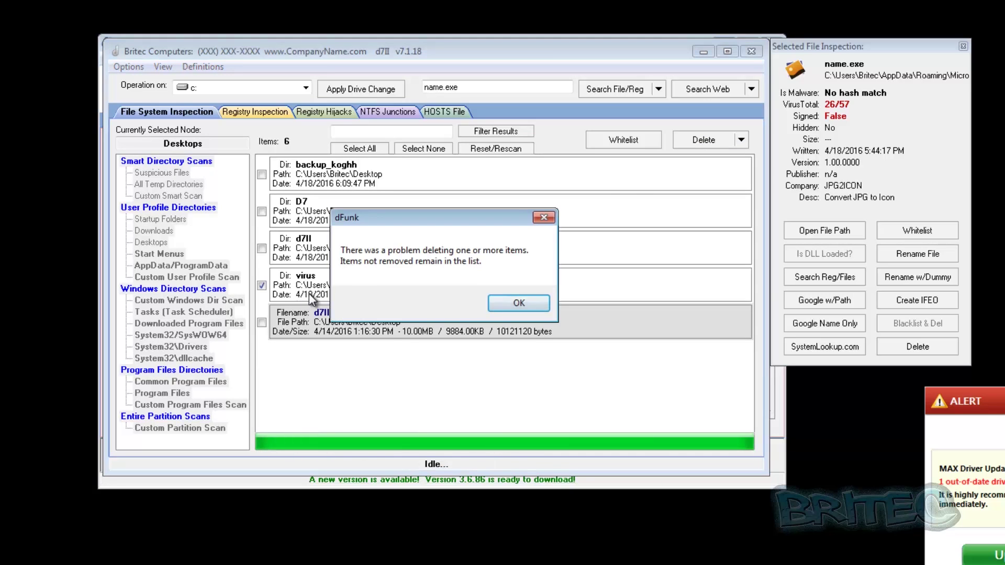
left_click(508, 303)
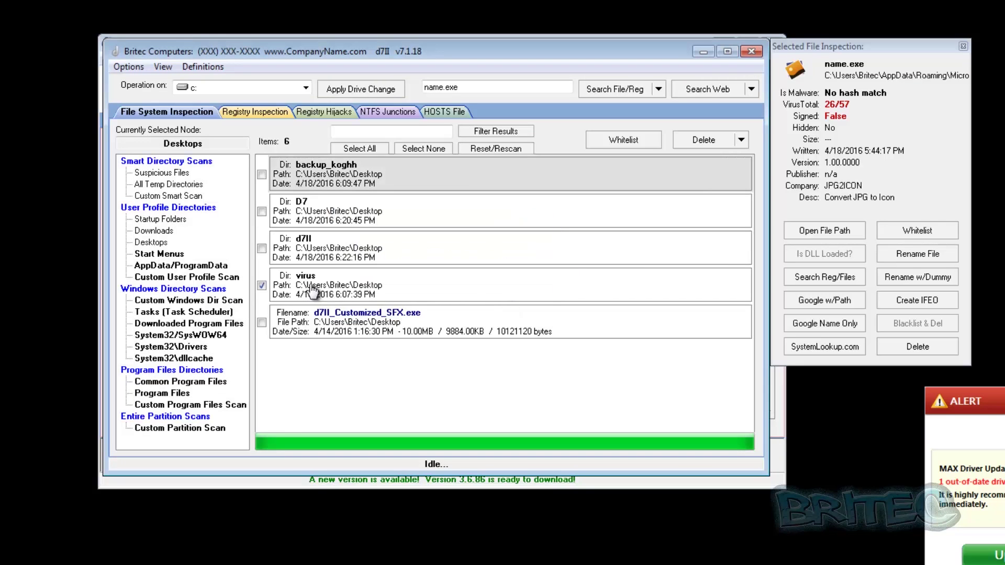
Try again to delete the remaining virus folder from the Desktops results.
left_click(312, 289)
left_click(698, 141)
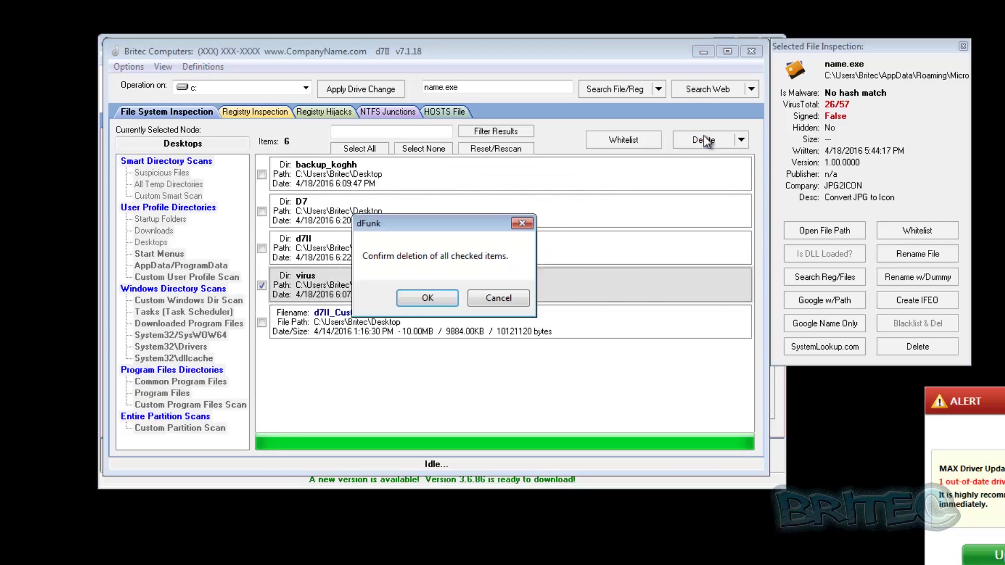
left_click(438, 296)
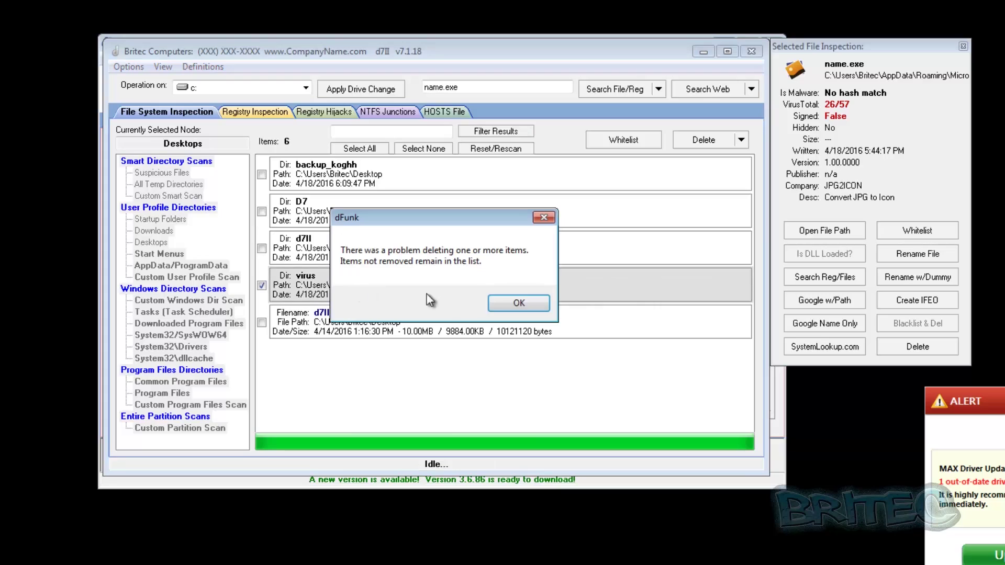
left_click(518, 304)
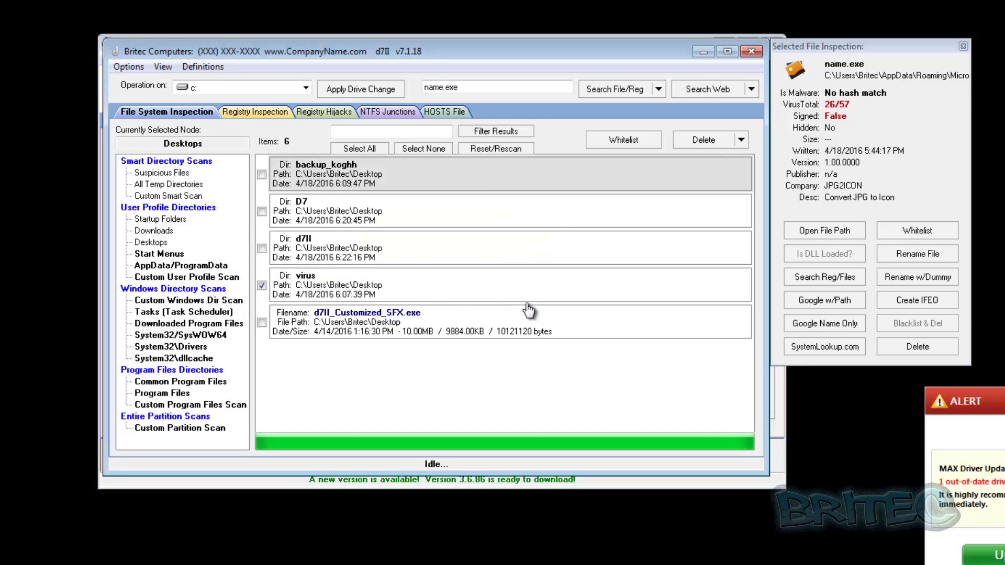
Scan the user profile Start Menus and delete the Max Driver Updater folder from the results.
left_click(160, 255)
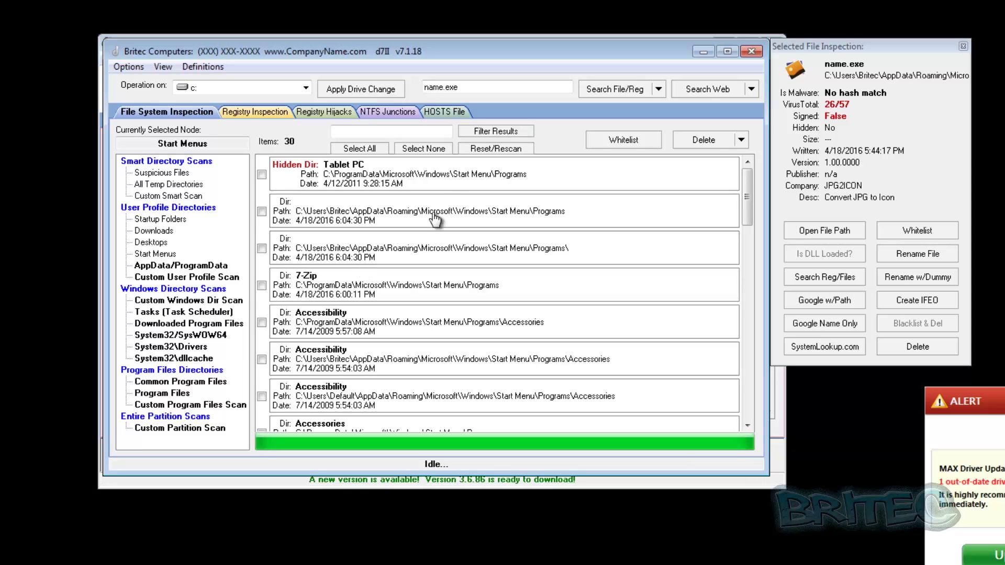
left_click(448, 174)
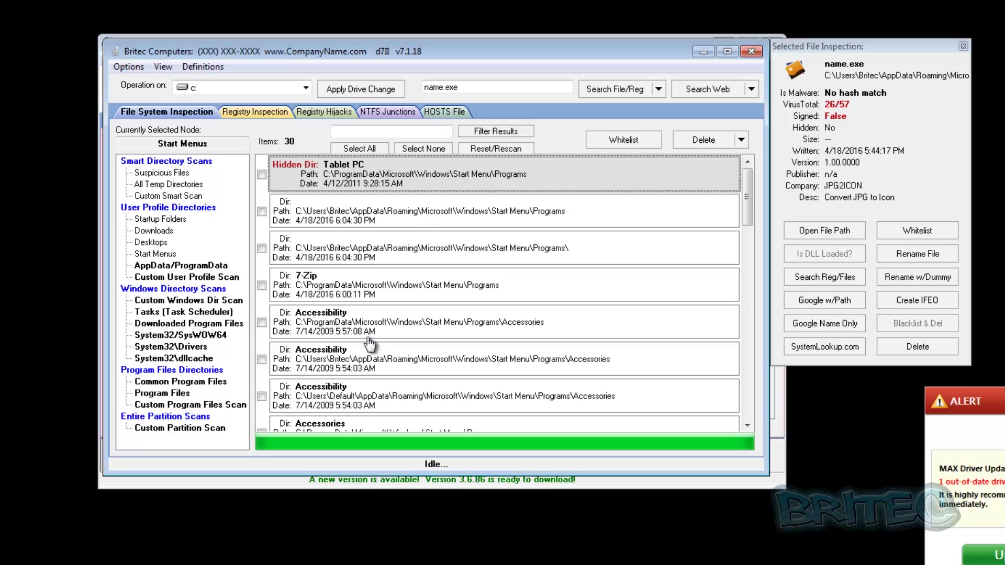
scroll(486, 396, "down", 5)
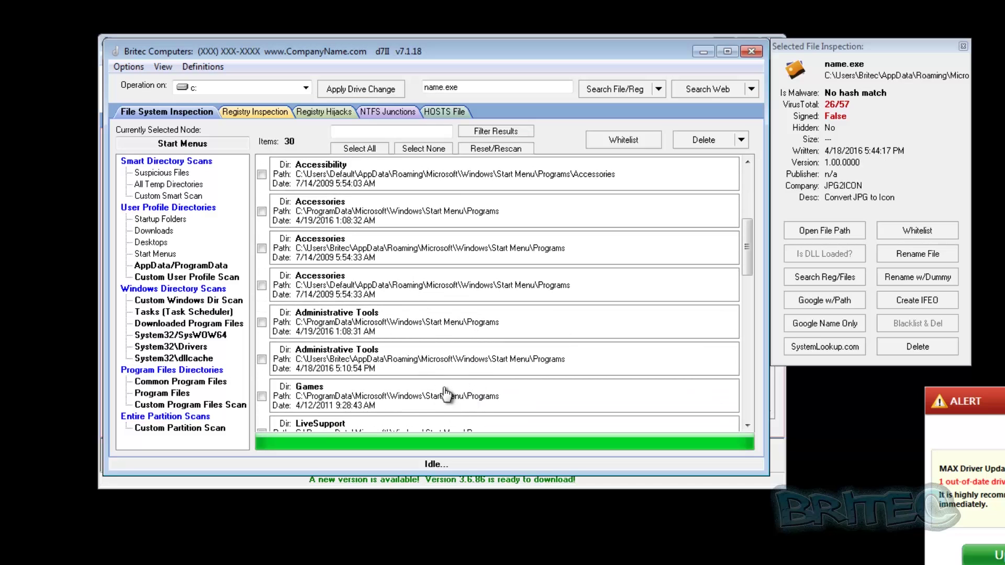
scroll(549, 379, "down", 5)
scroll(543, 379, "down", 3)
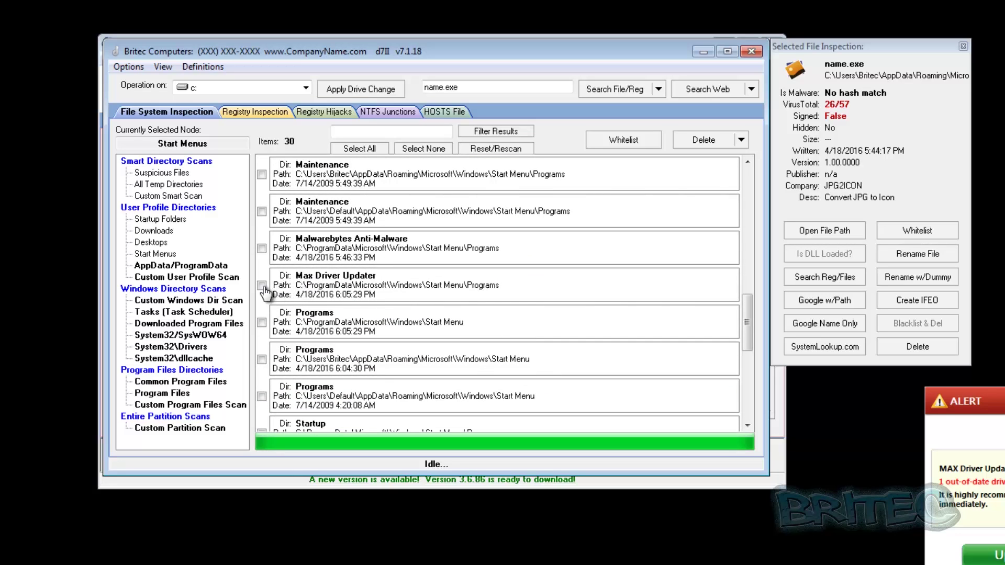
left_click(263, 286)
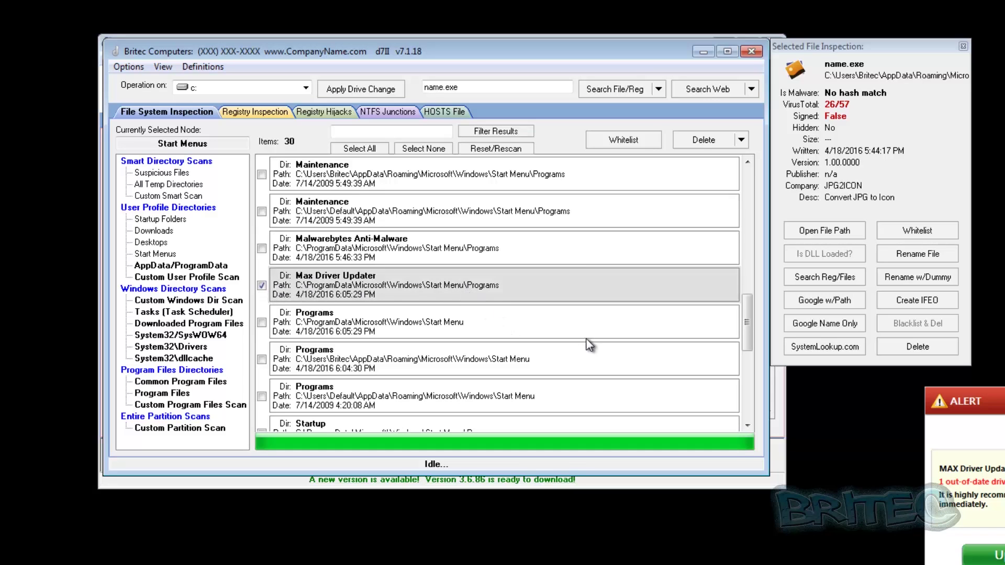
scroll(593, 344, "down", 4)
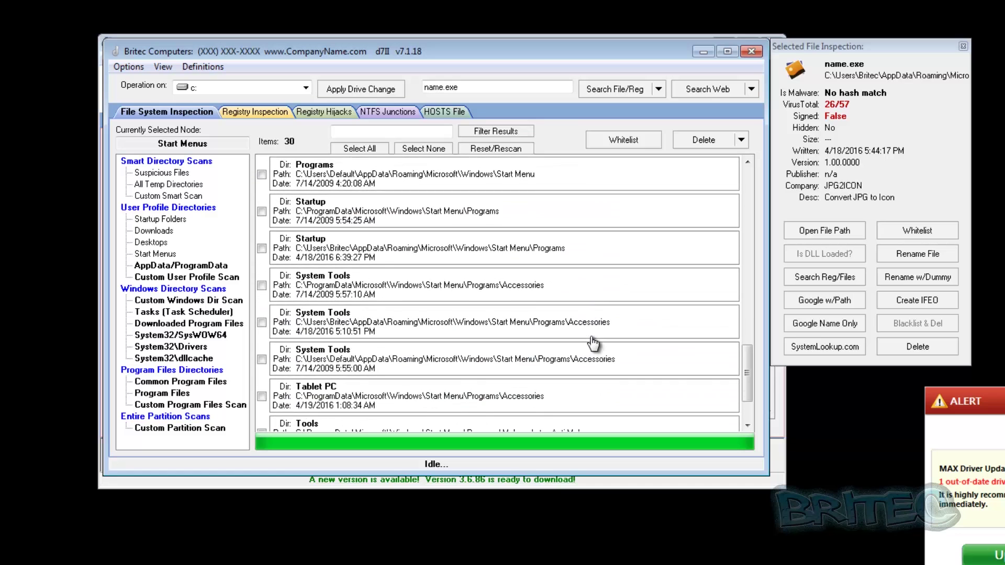
scroll(500, 348, "down", 2)
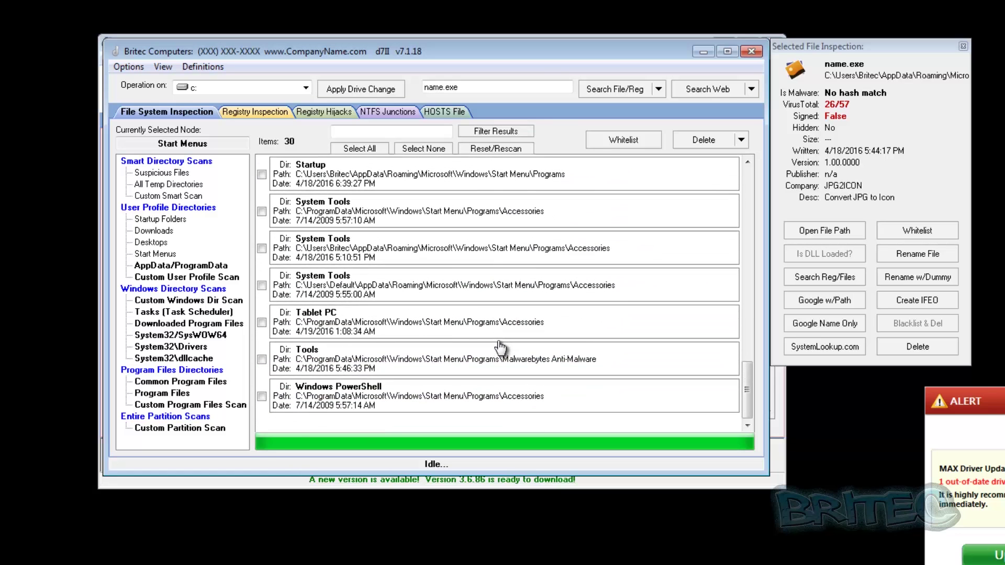
left_click_drag(754, 403, 755, 319)
left_click(694, 141)
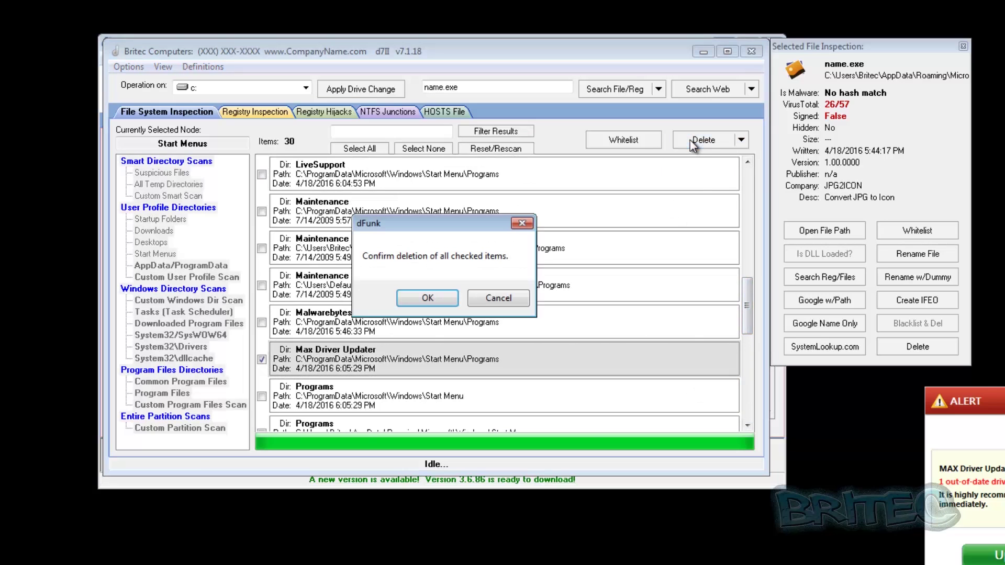
left_click(427, 297)
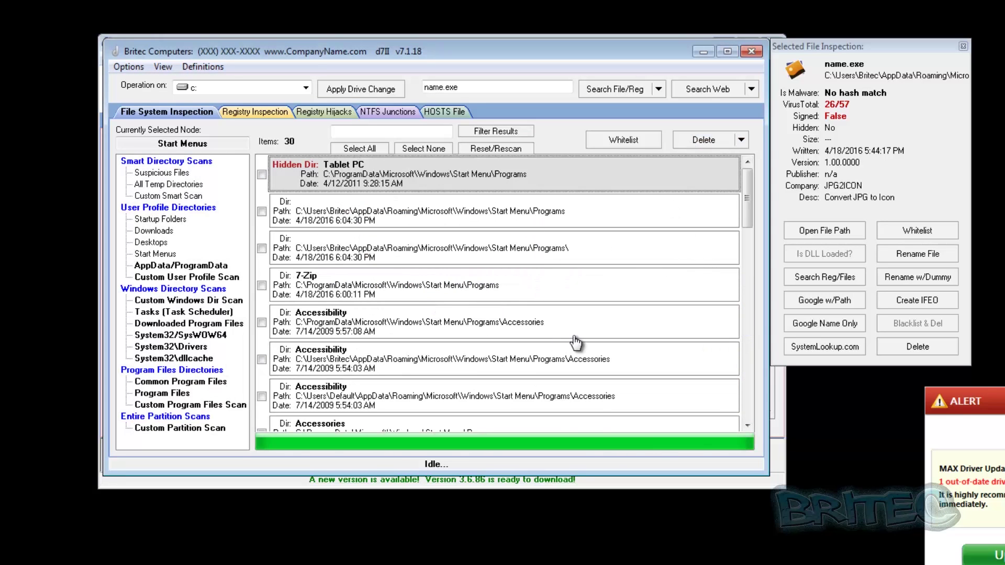
Open the hidden Tablet PC directory's path in Windows Explorer, check the folder's contents and close the window.
right_click(426, 175)
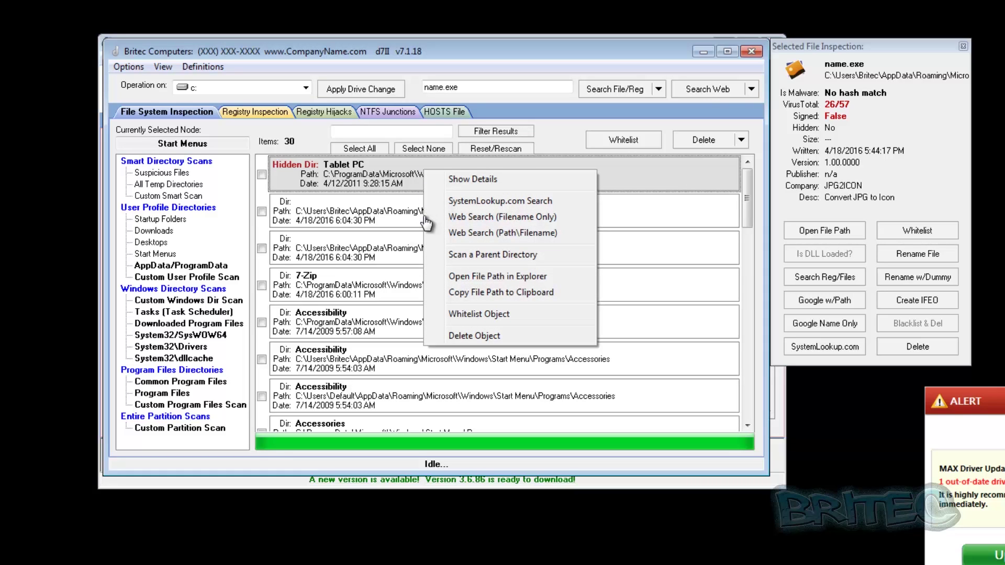
left_click(485, 281)
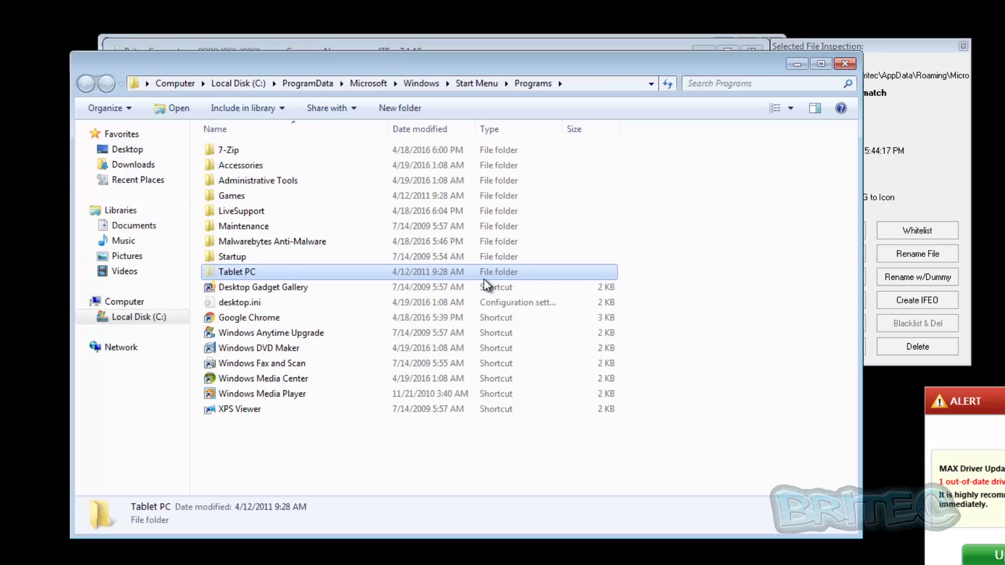
double_click(244, 271)
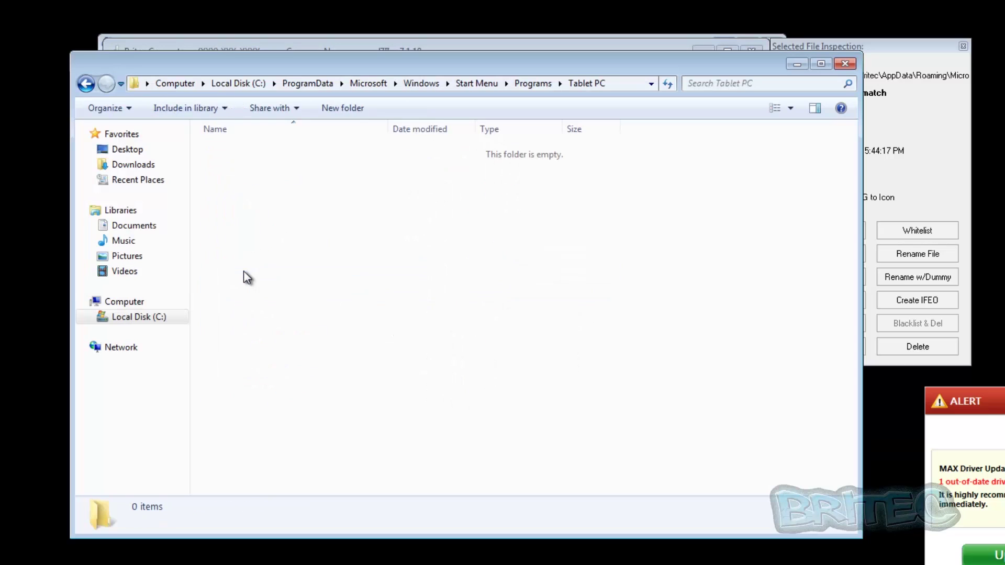
left_click(86, 83)
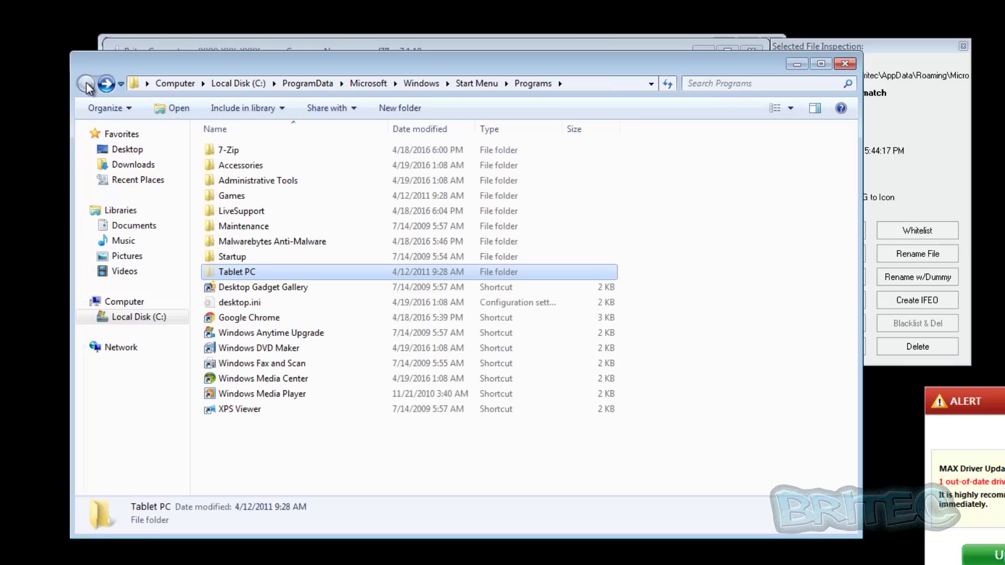
left_click(844, 64)
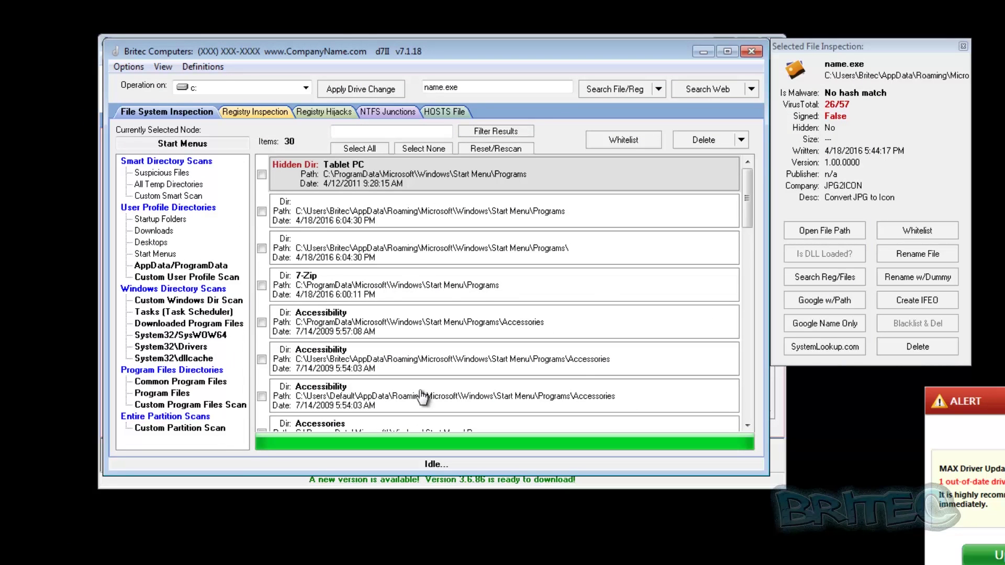
Review the remaining Start Menus results for other suspicious folders.
scroll(532, 370, "down", 3)
scroll(549, 337, "down", 12)
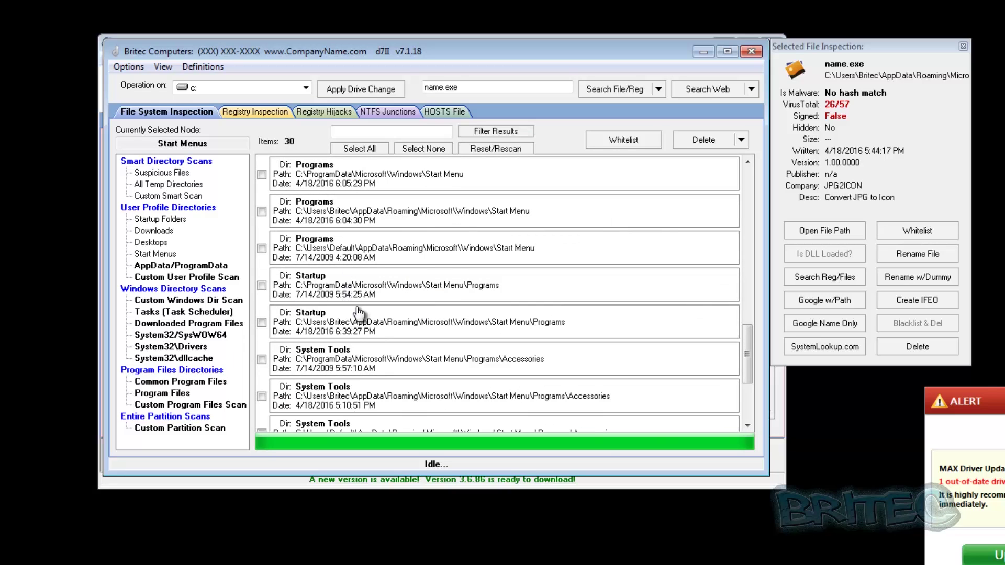
scroll(392, 338, "up", 6)
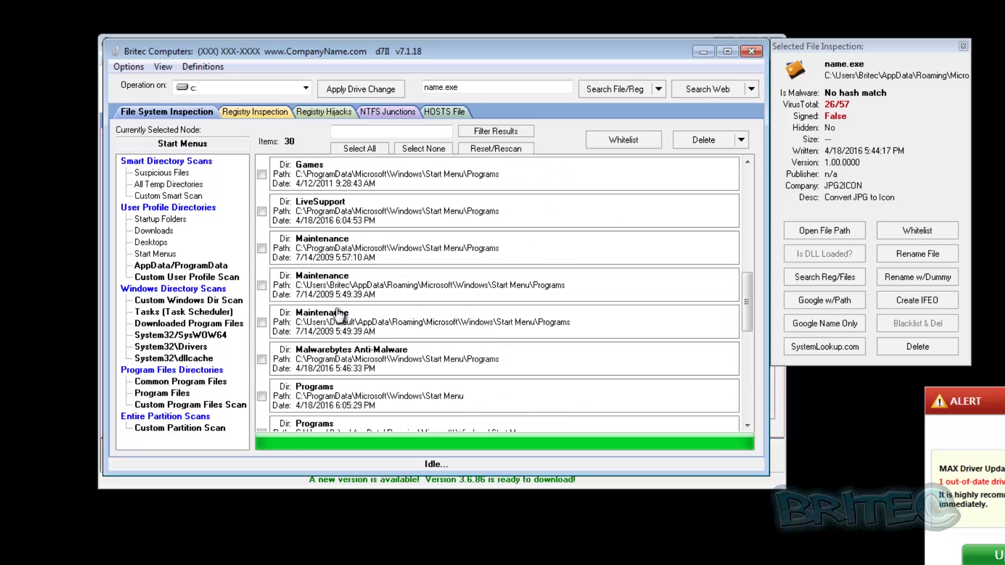
left_click(350, 255)
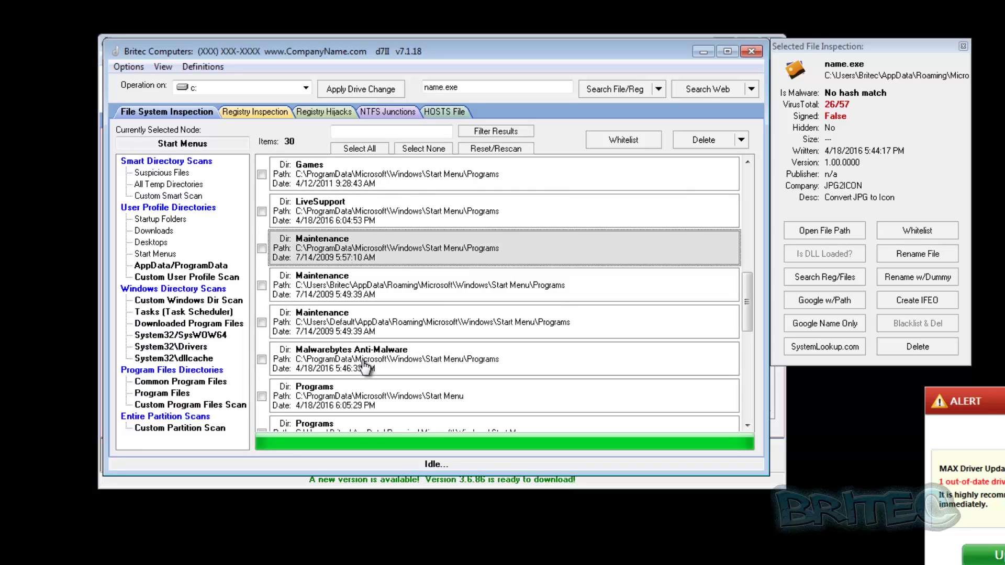
Scan the user profiles' AppData/ProgramData directories and mark the hidden 852808 and 852908 folders in the results.
left_click(202, 265)
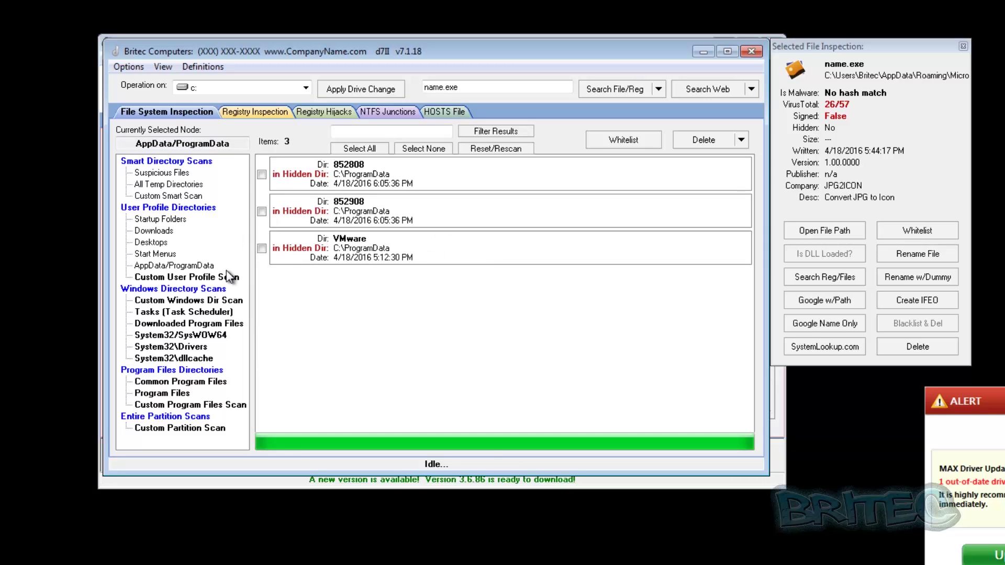
left_click(152, 266)
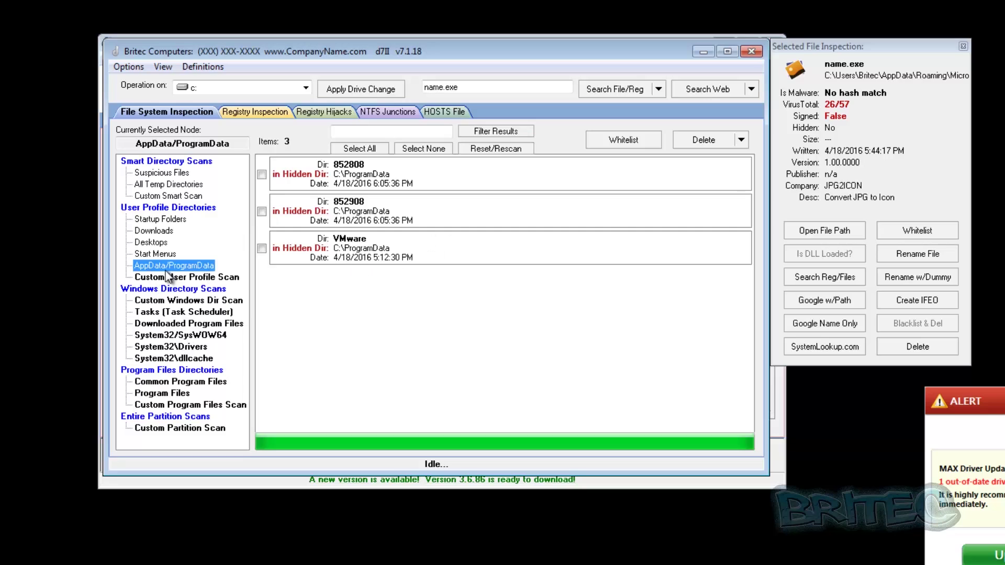
left_click(290, 213)
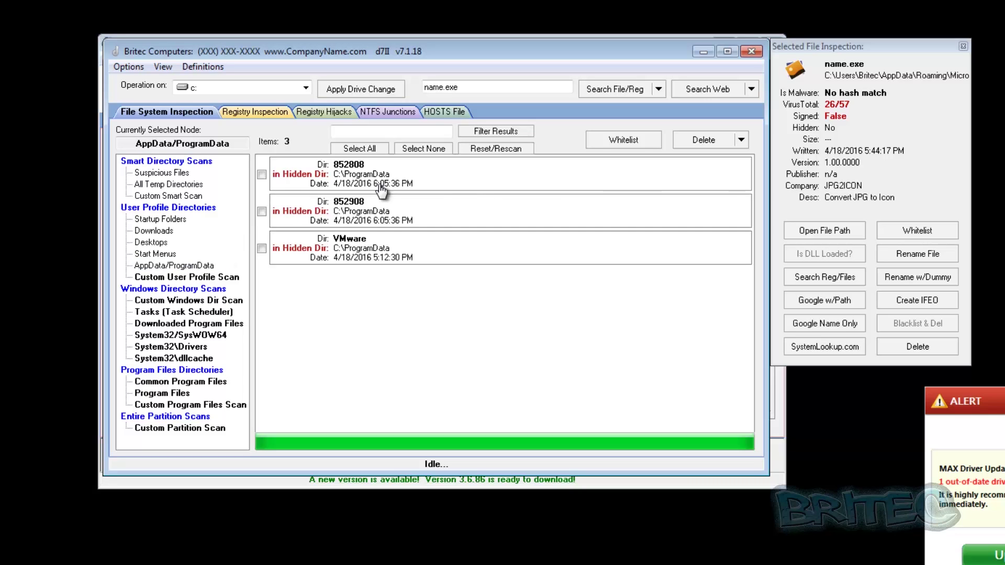
left_click(324, 173)
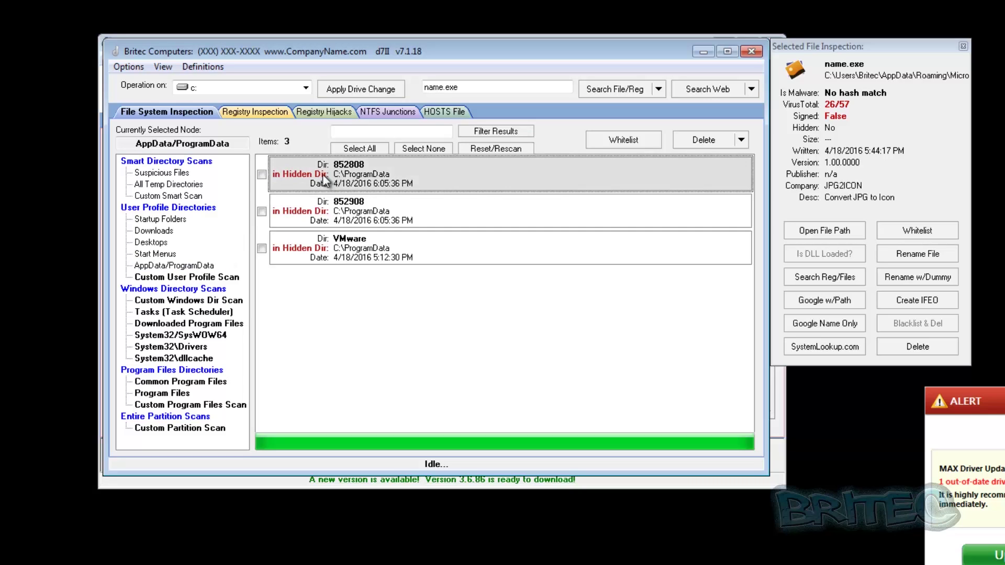
left_click(261, 174)
left_click(262, 211)
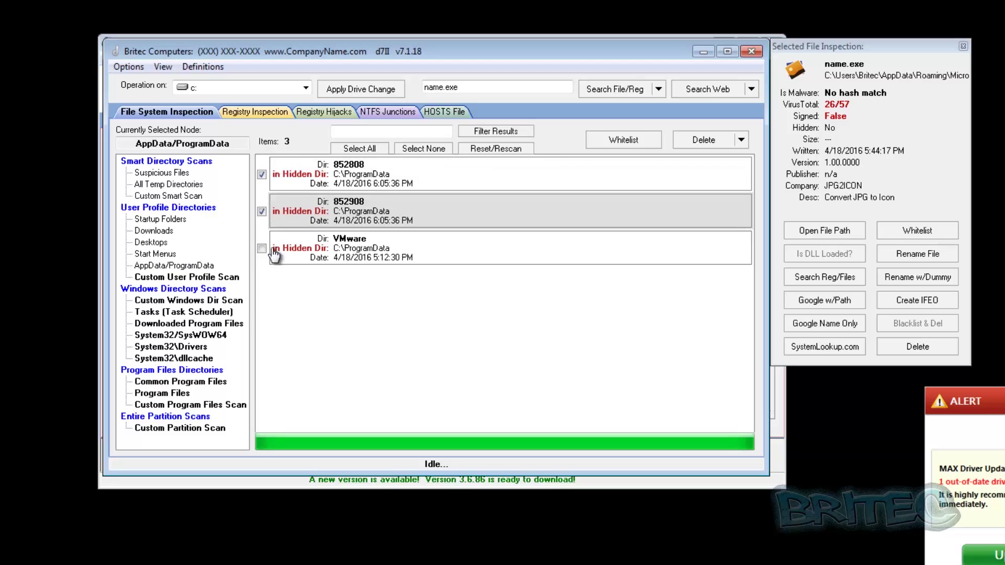
Open the 852908 folder's path in Windows Explorer, inspect the folder and its 852810 subfolder, and close the window.
double_click(352, 203)
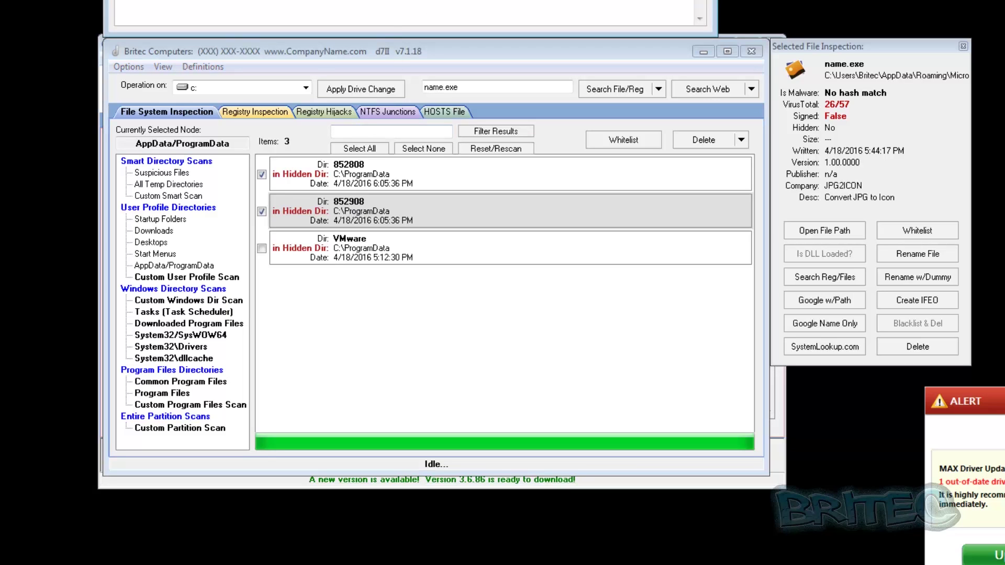
right_click(338, 208)
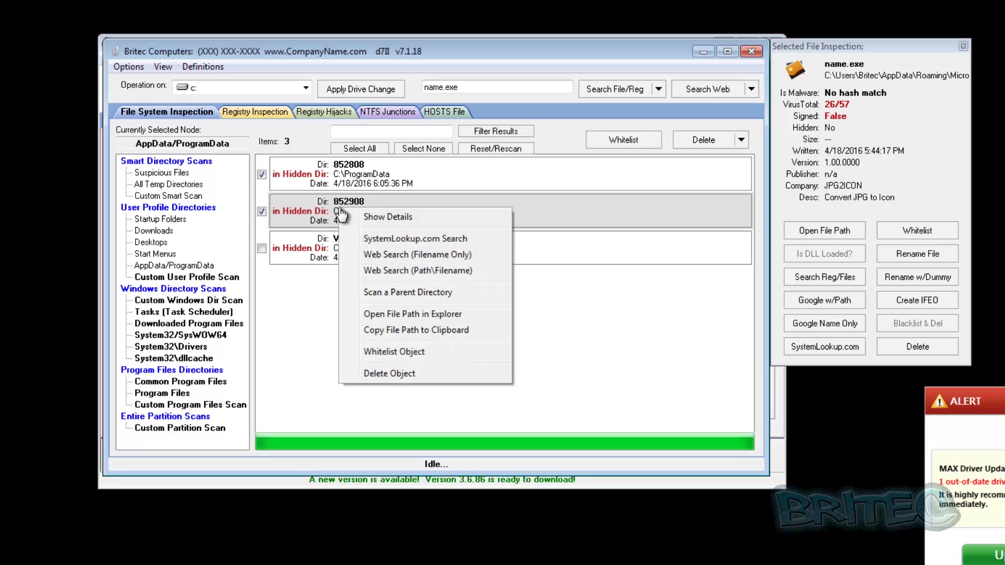
left_click(372, 314)
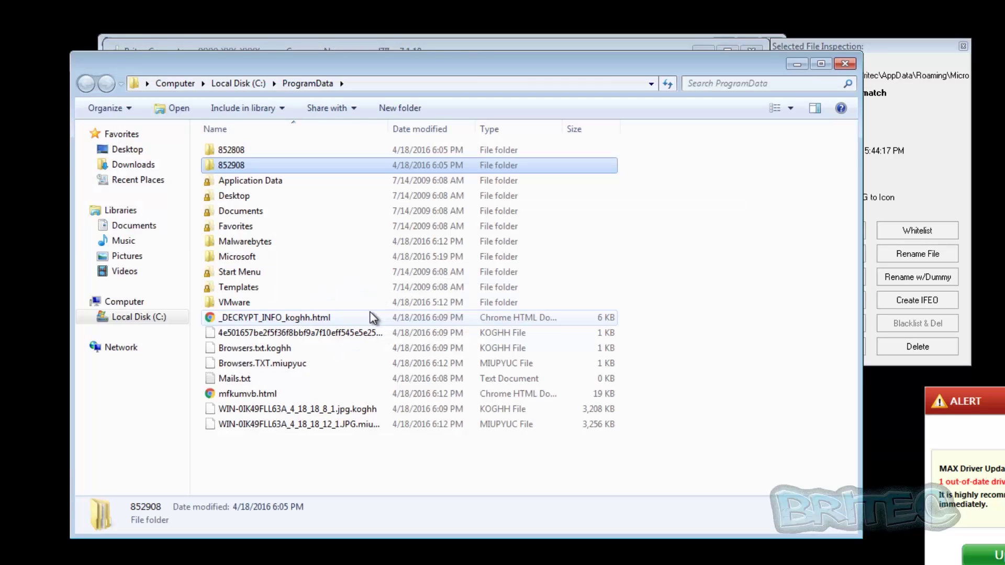
double_click(229, 166)
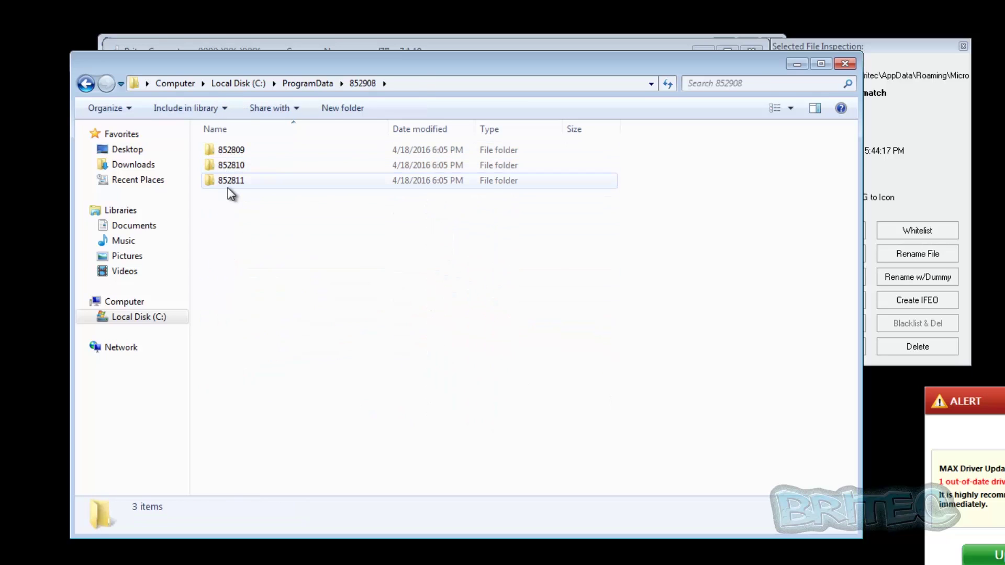
double_click(227, 165)
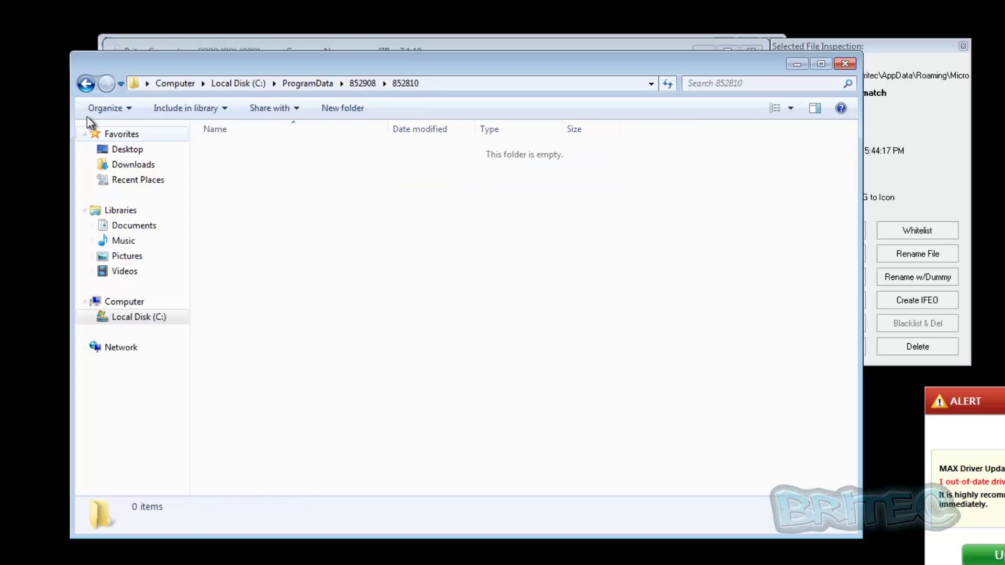
left_click(84, 83)
left_click(84, 83)
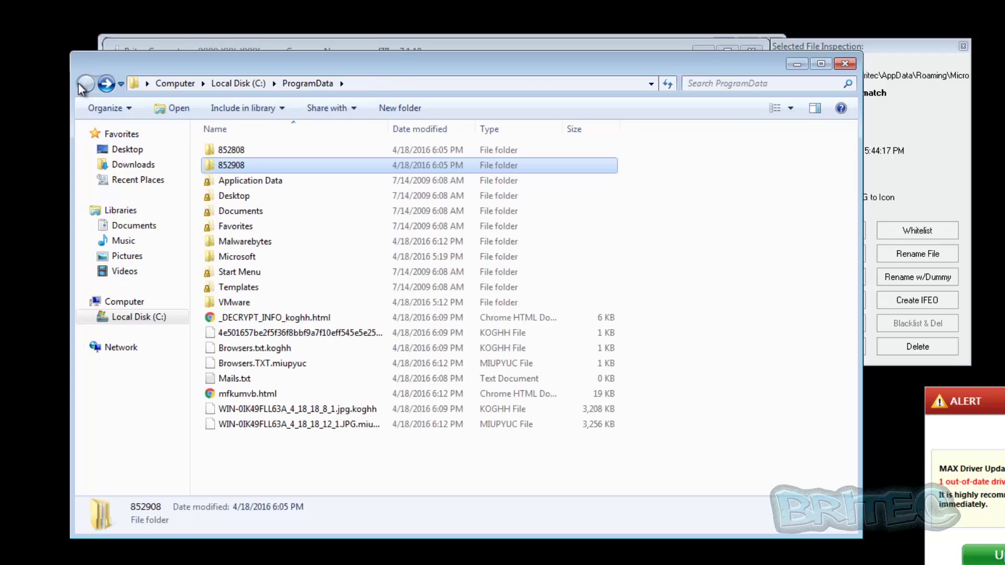
left_click(845, 65)
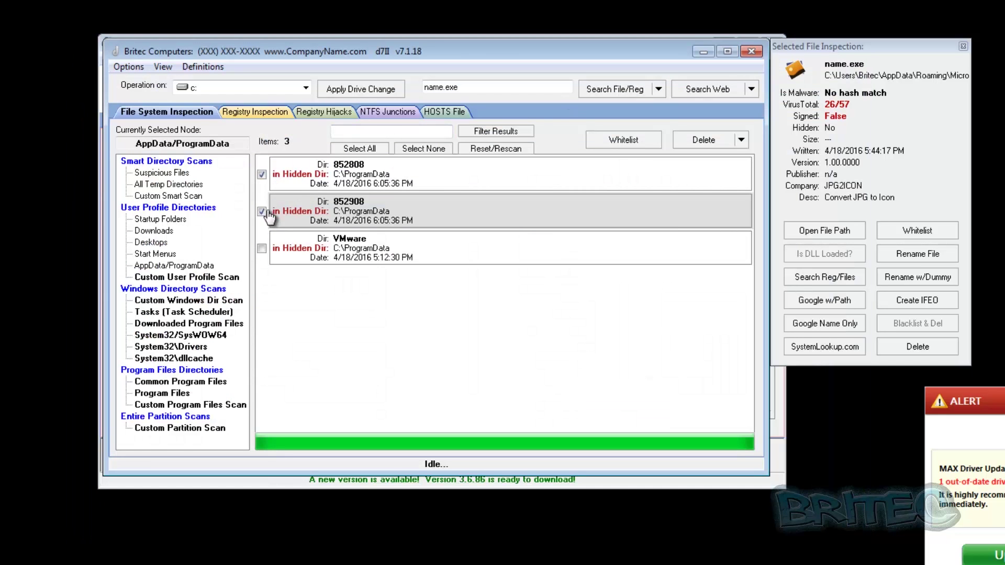
Delete the checked 852808 and 852908 folders from C:\ProgramData.
left_click(713, 141)
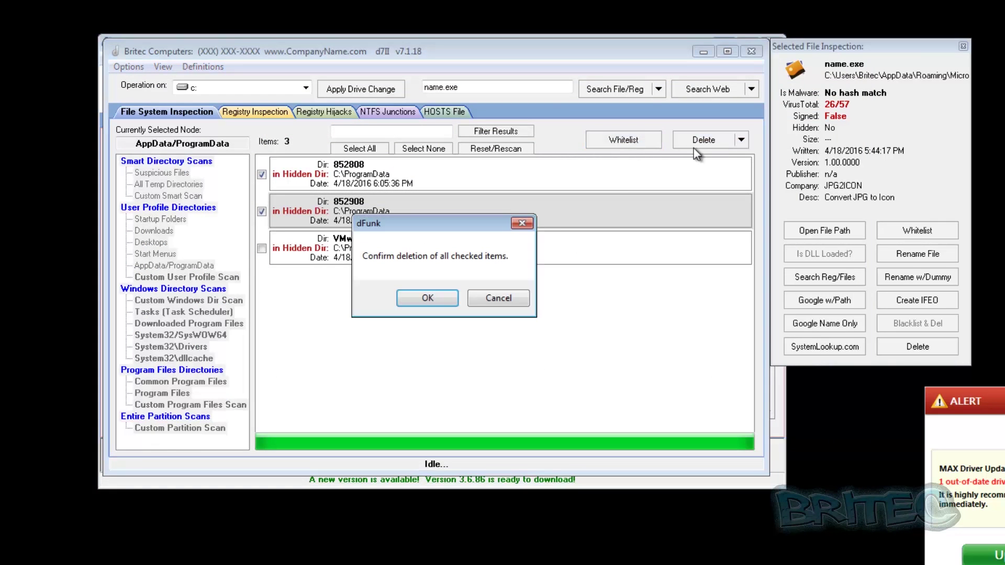
left_click(428, 298)
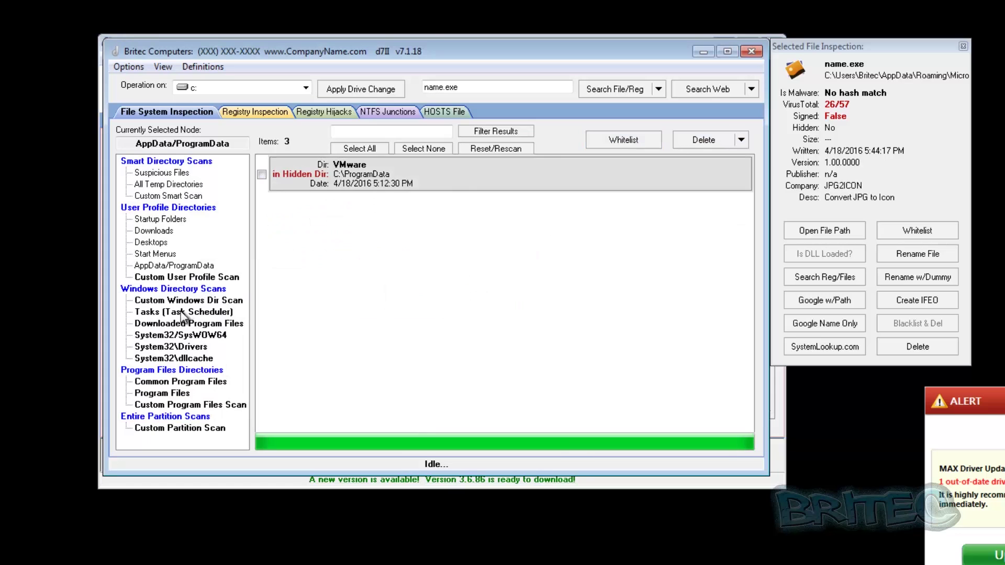
Dismiss the Custom User Profile Scan options without searching and scan the Downloaded Program Files directory.
left_click(180, 278)
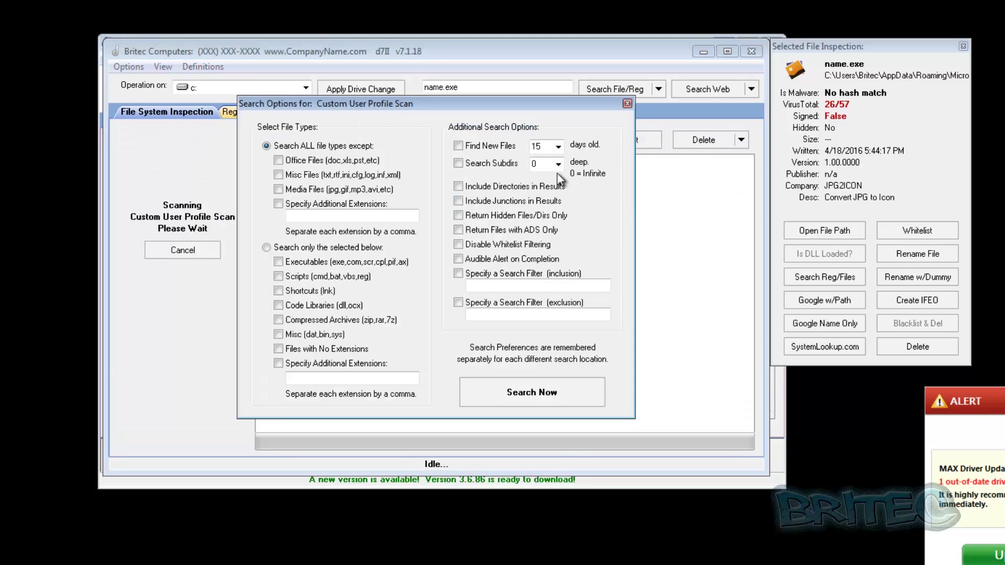
left_click(627, 103)
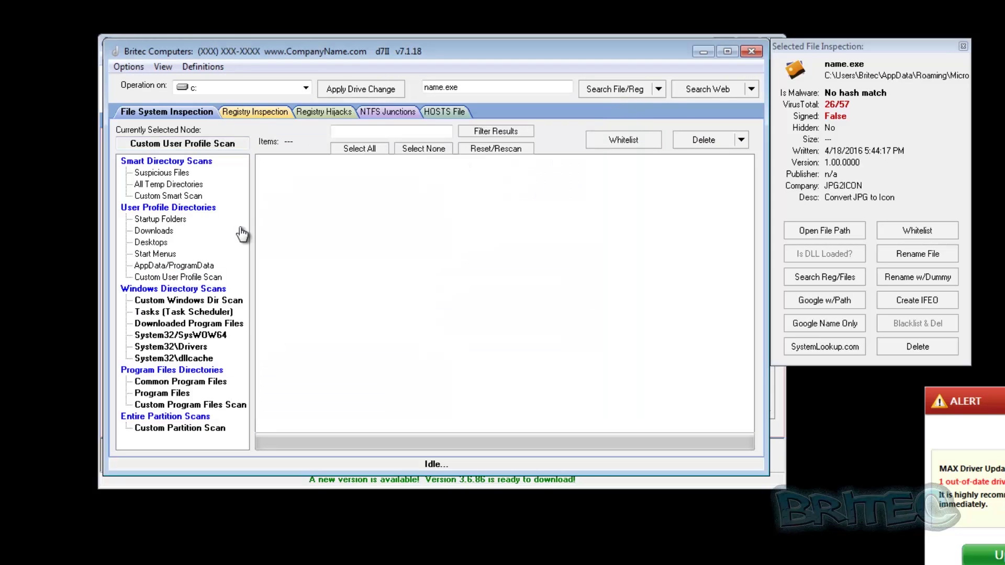
left_click(201, 324)
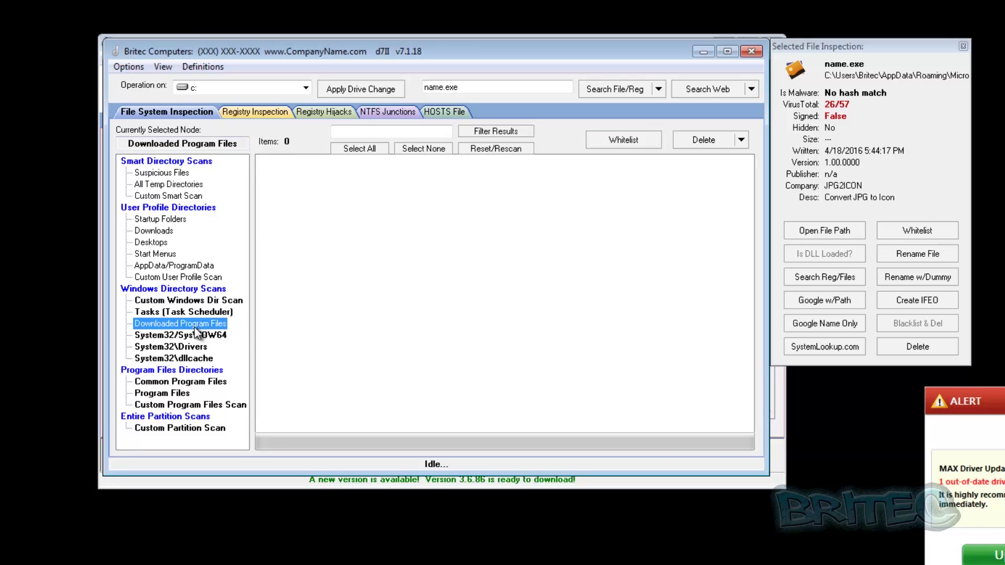
Scan the Task Scheduler tasks and delete MAXDriverUpdater_UPDATES.job.
left_click(189, 314)
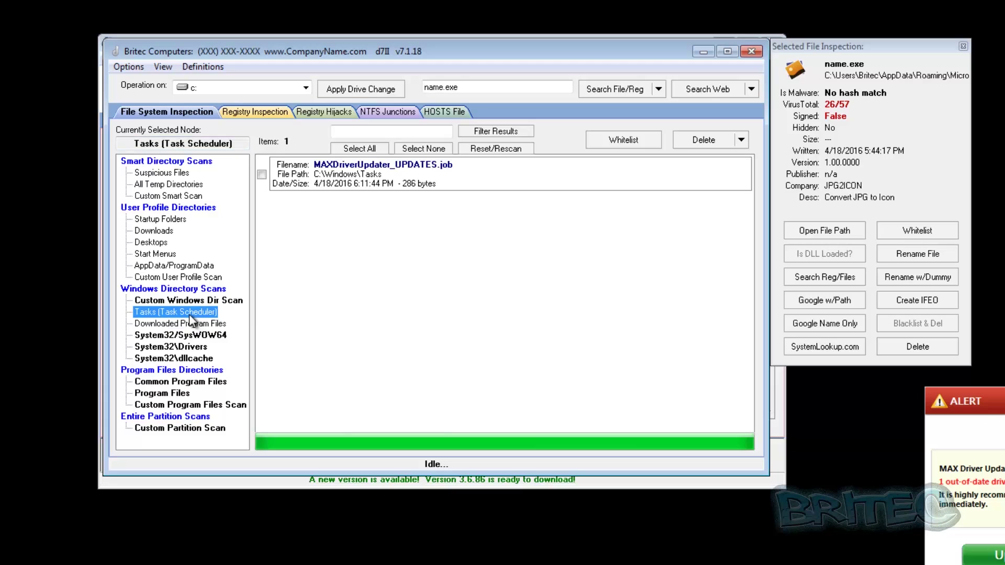
left_click(263, 176)
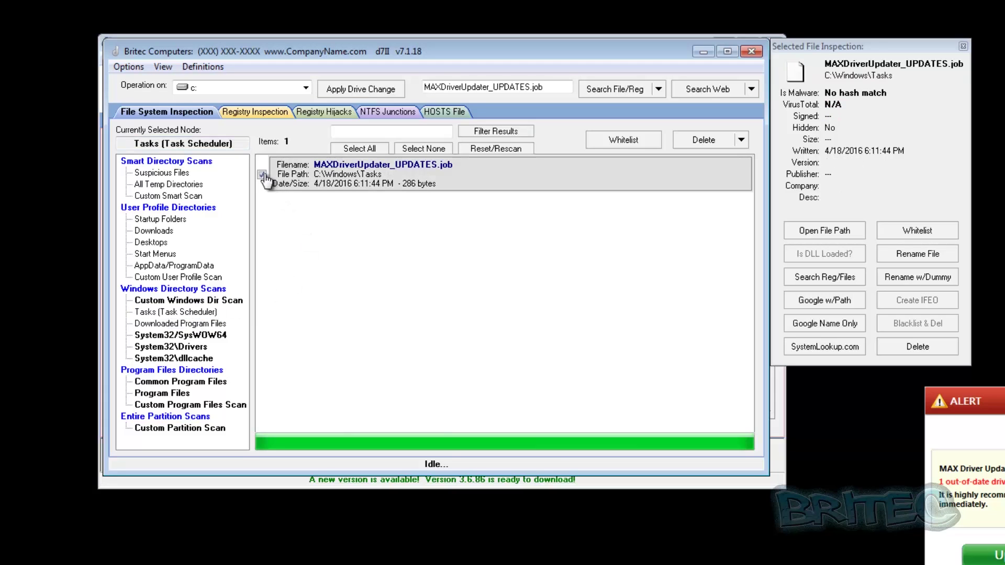
left_click(688, 139)
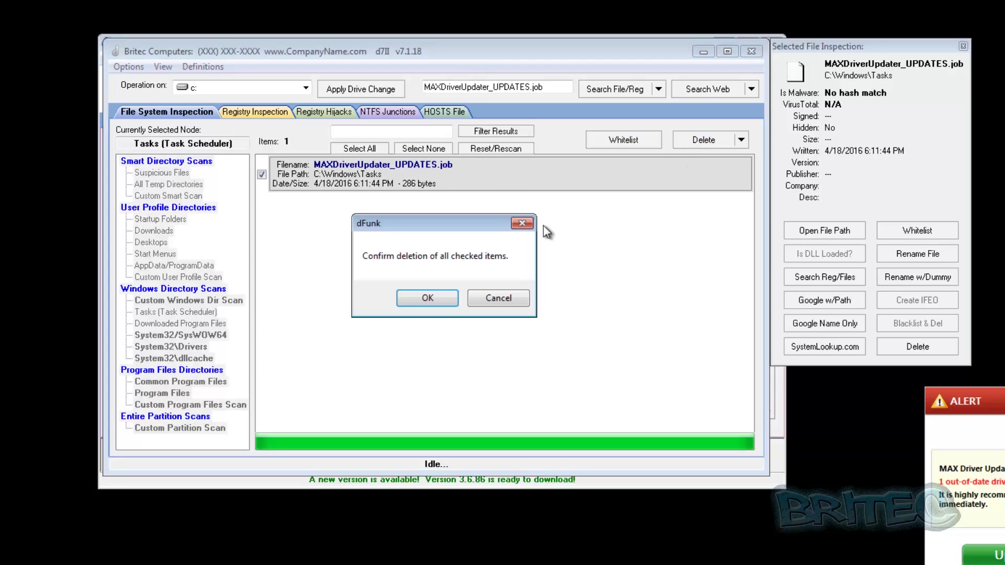
left_click(428, 297)
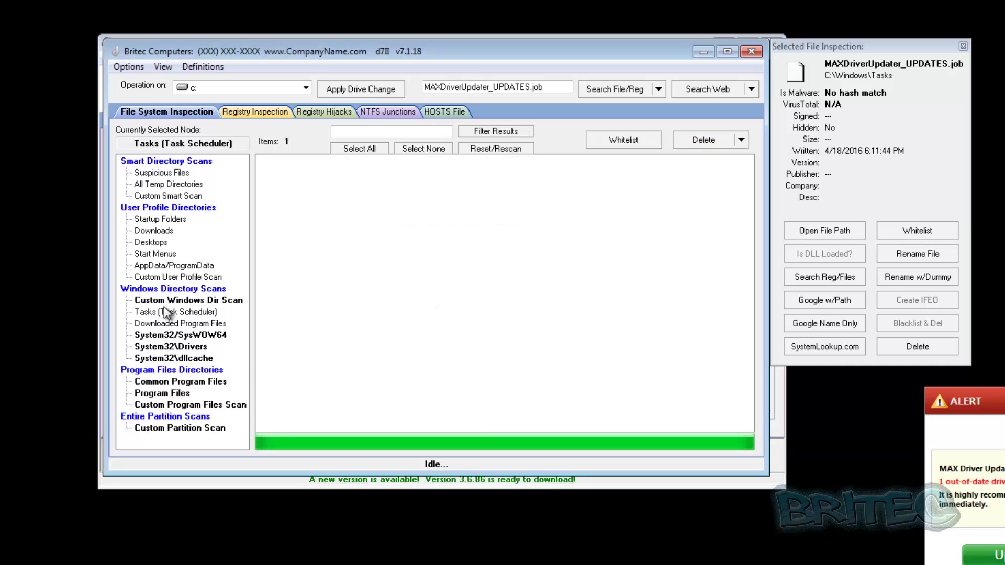
Dismiss the Custom Windows Dir Scan options without searching, then scan System32/SysWOW64 and review the listed files for malware.
left_click(165, 303)
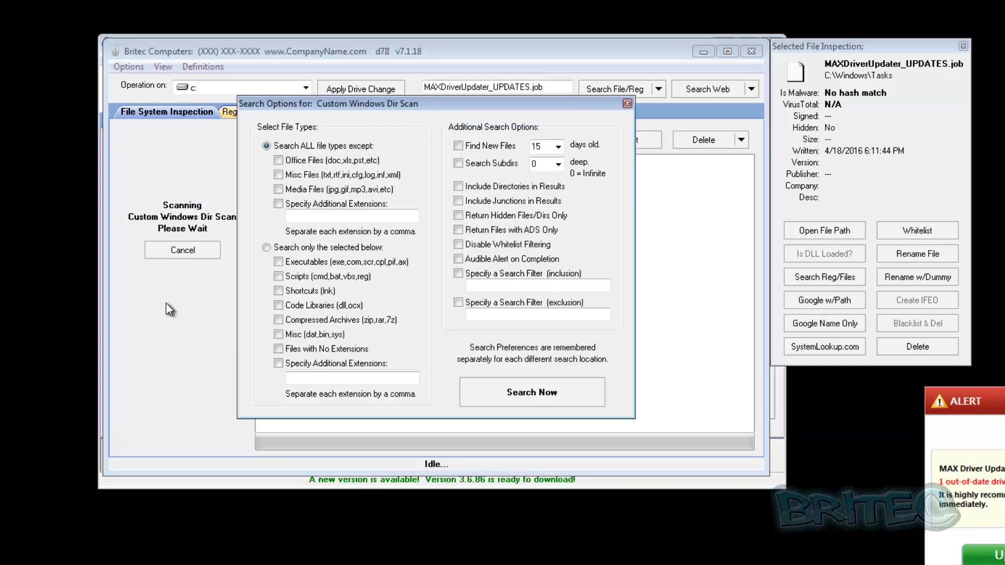
left_click(626, 104)
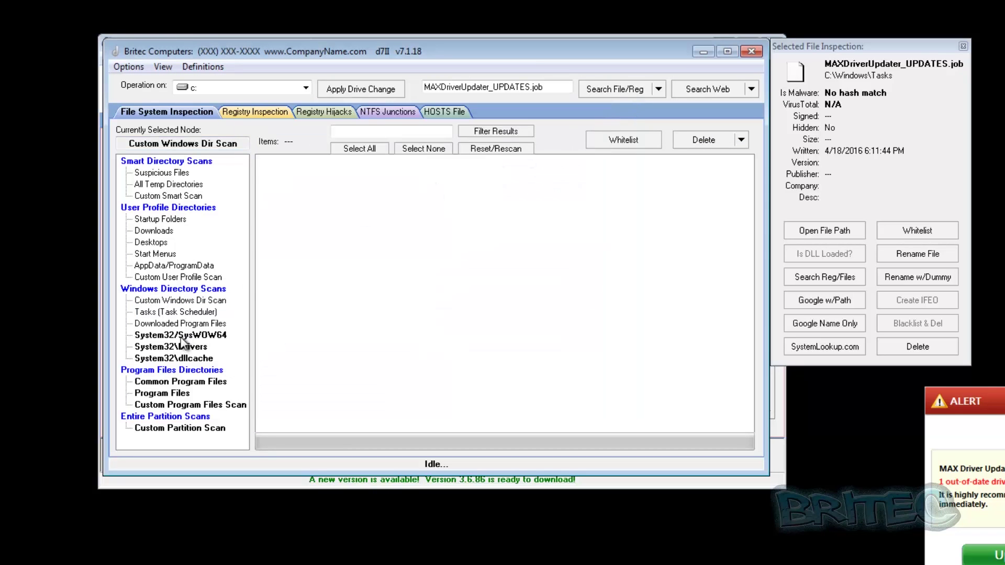
left_click(180, 336)
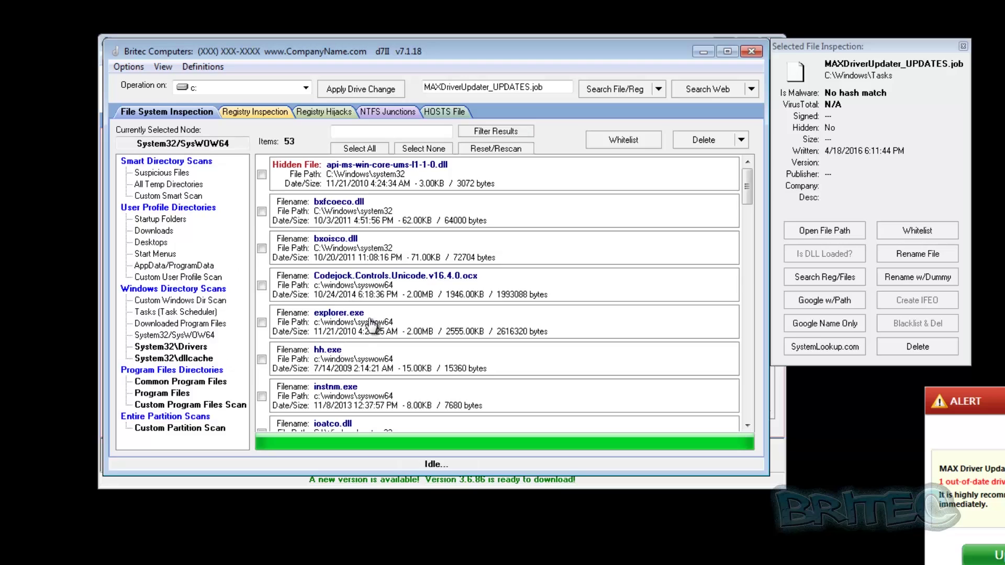
left_click(327, 203)
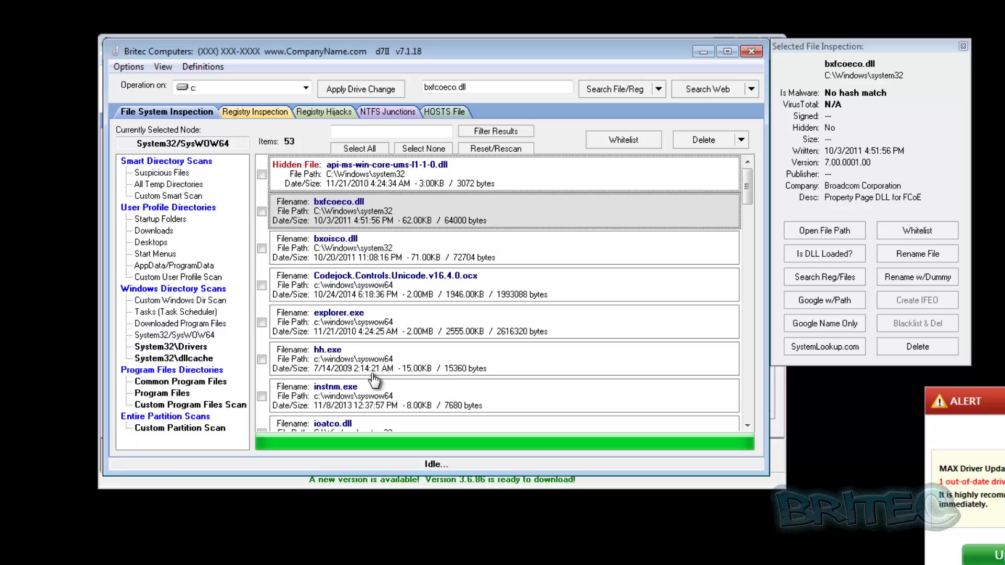
scroll(416, 386, "down", 5)
scroll(416, 386, "down", 10)
scroll(416, 382, "down", 12)
scroll(392, 380, "down", 8)
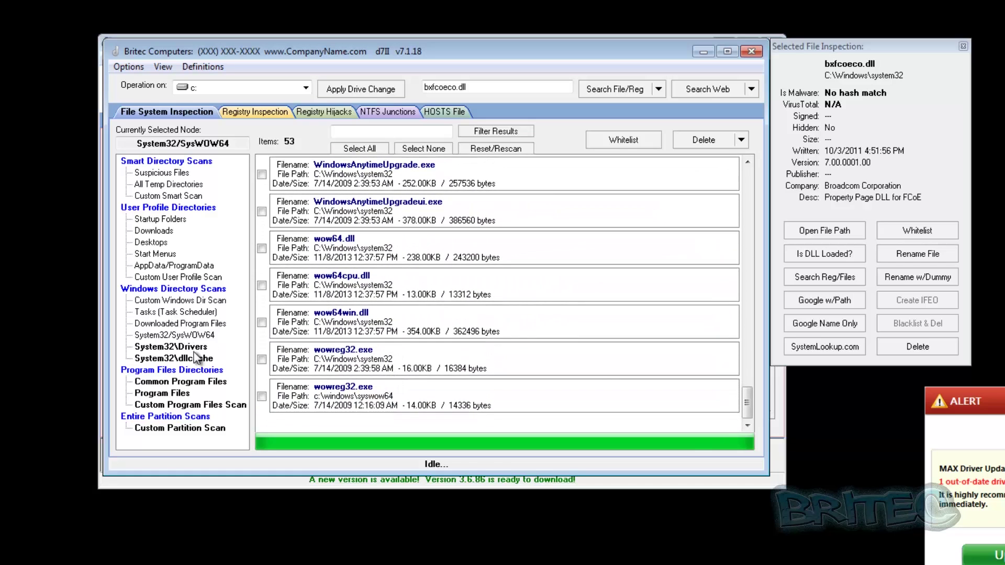
Scan the System32\Drivers, System32\dllcache and Common Program Files directories and review their results for suspicious items.
left_click(183, 347)
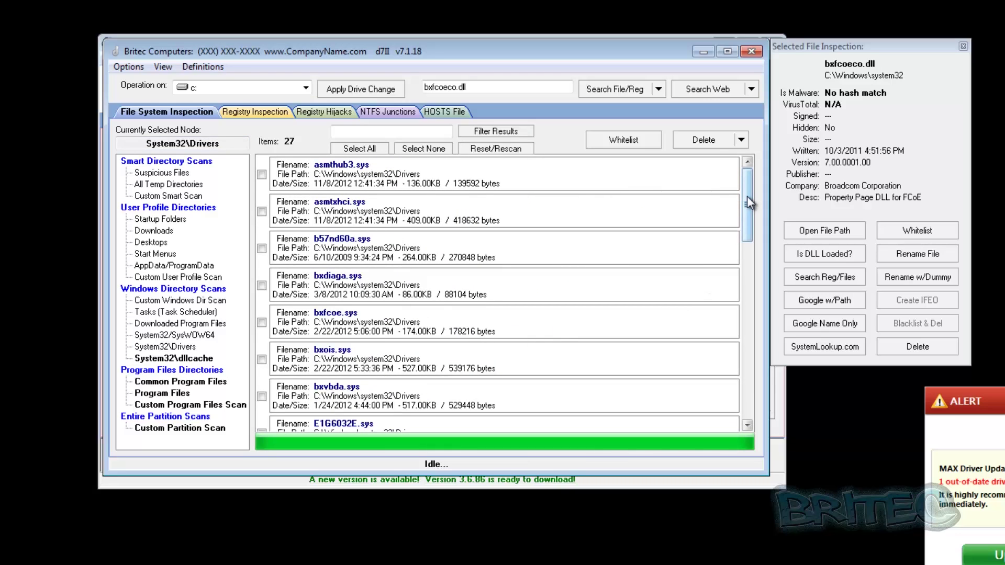
left_click_drag(746, 196, 726, 372)
left_click_drag(722, 409, 623, 411)
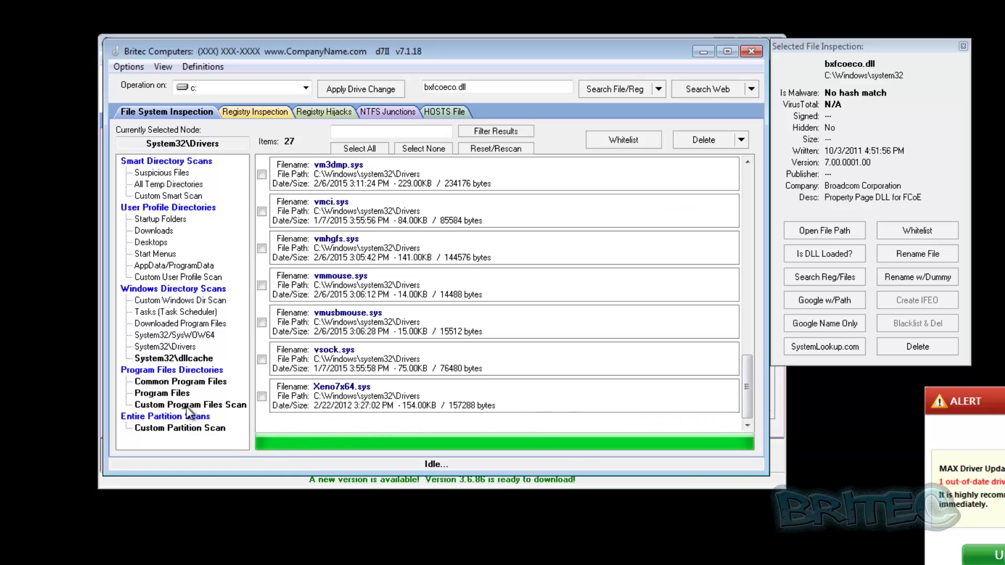
left_click(183, 360)
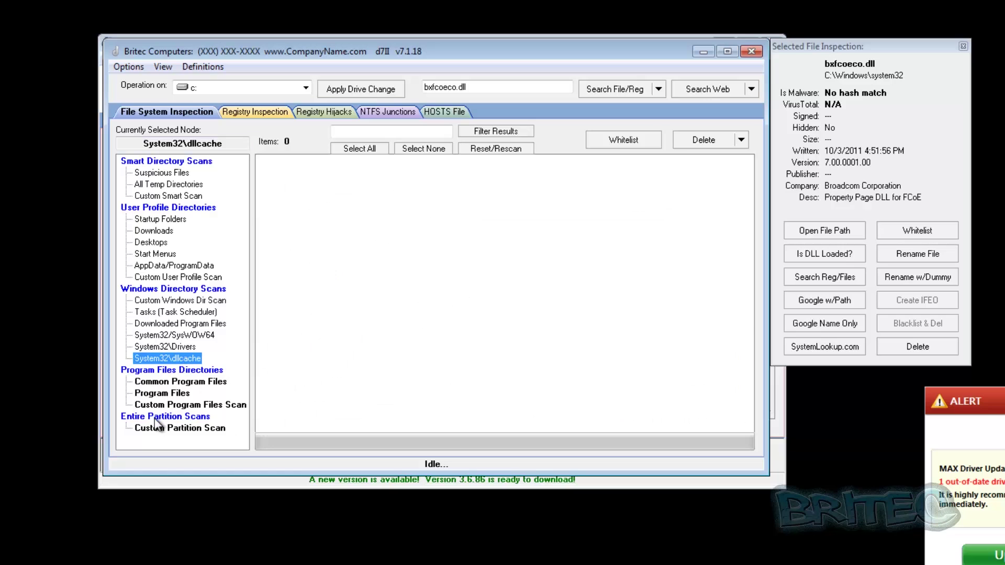
left_click(178, 383)
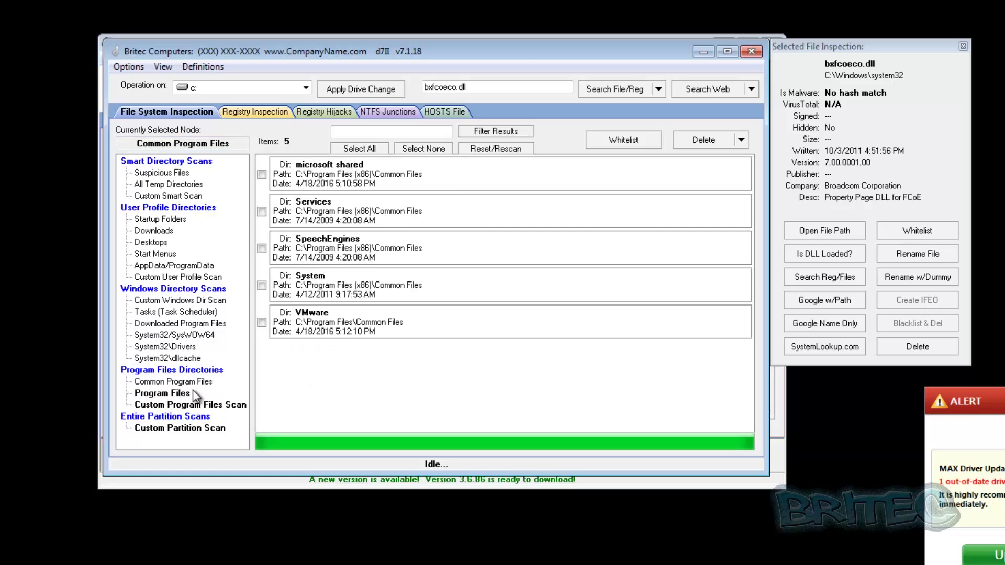
Scan Program Files and try to delete the LiveSupport, Max Driver Updater and PCI Subsystem folders.
left_click(184, 395)
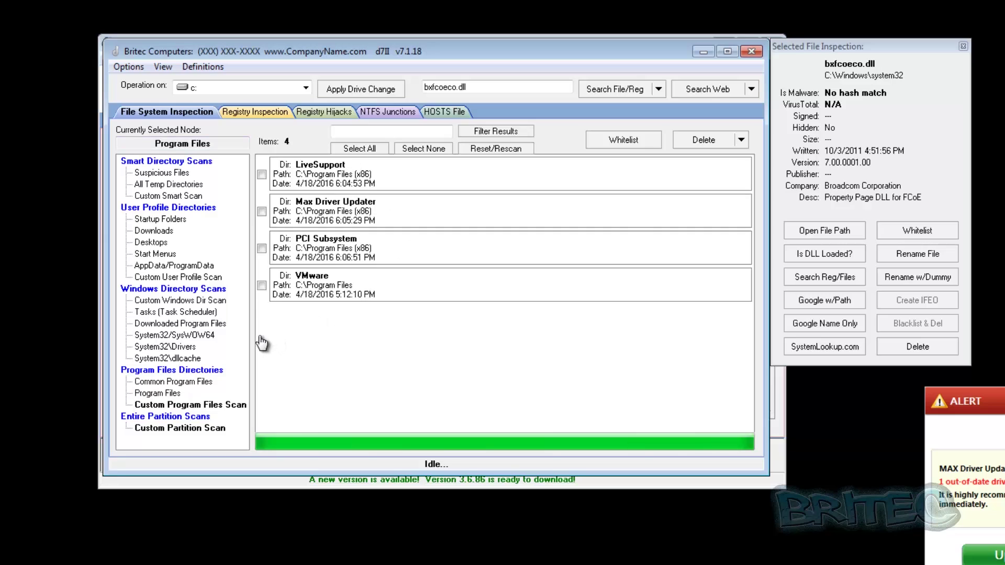
left_click(261, 174)
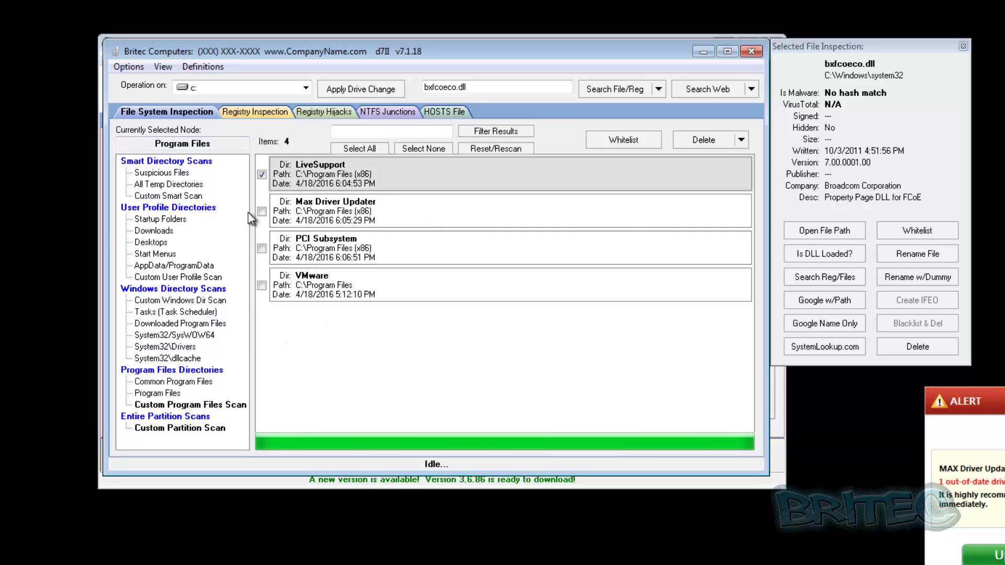
left_click(262, 212)
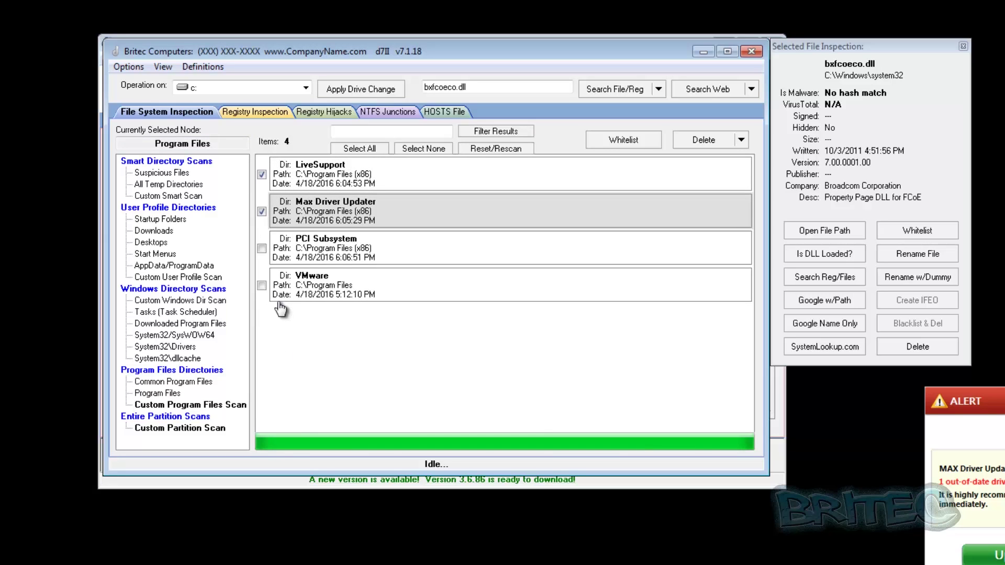
left_click(262, 248)
left_click(718, 141)
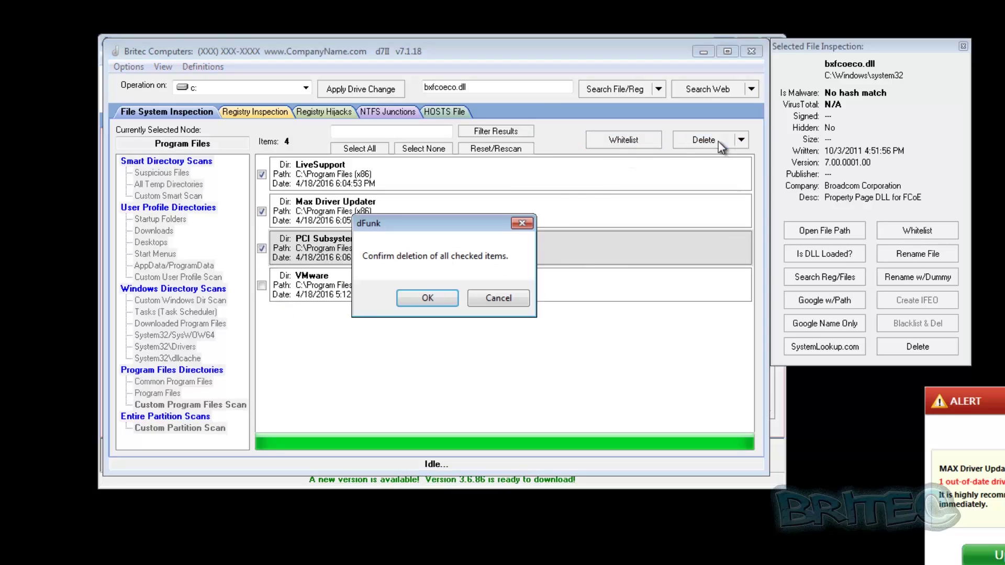
left_click(427, 298)
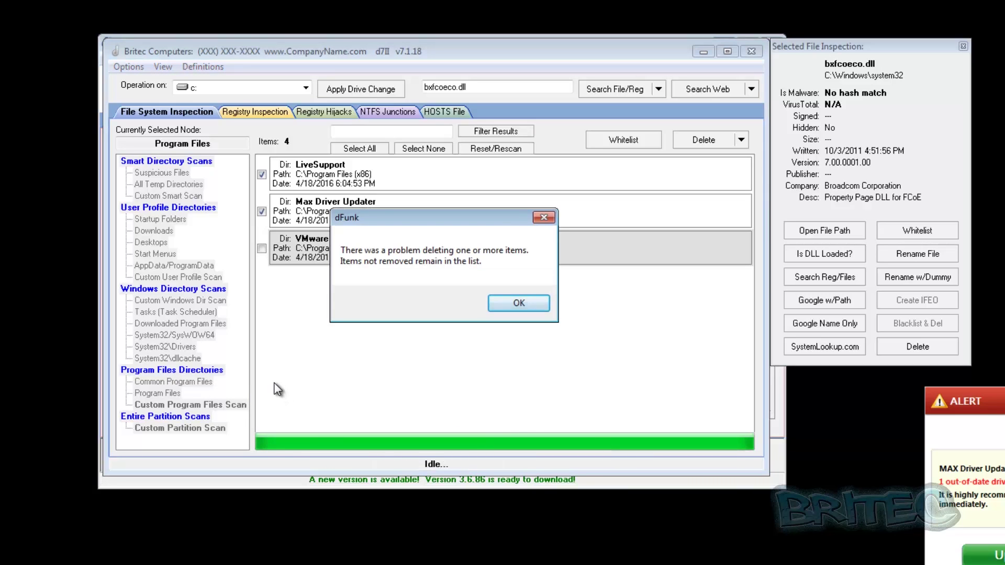
Dismiss the deletion problem message, then view the Custom Program Files Scan and Custom Partition Scan search options without starting either search.
left_click(518, 304)
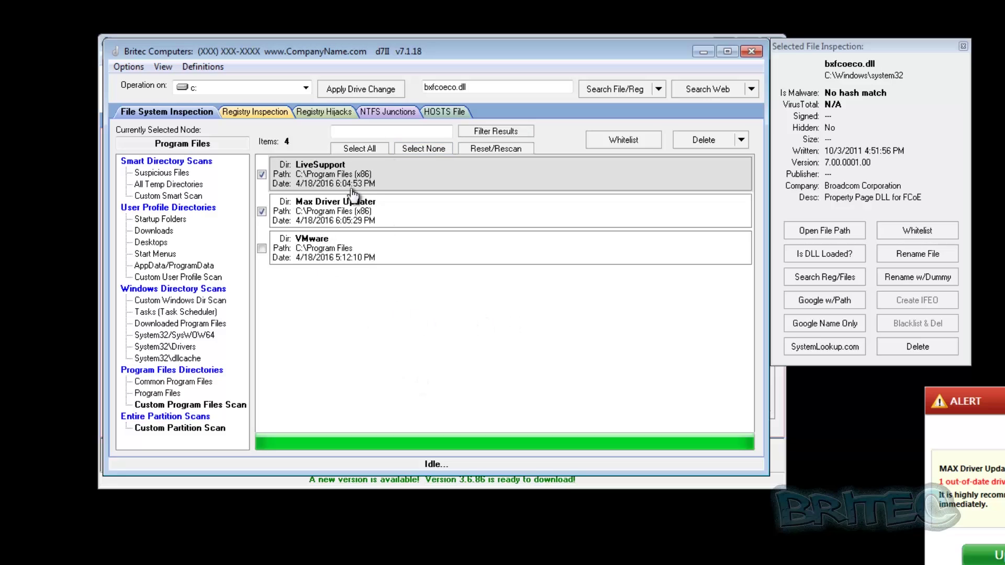
left_click(329, 212)
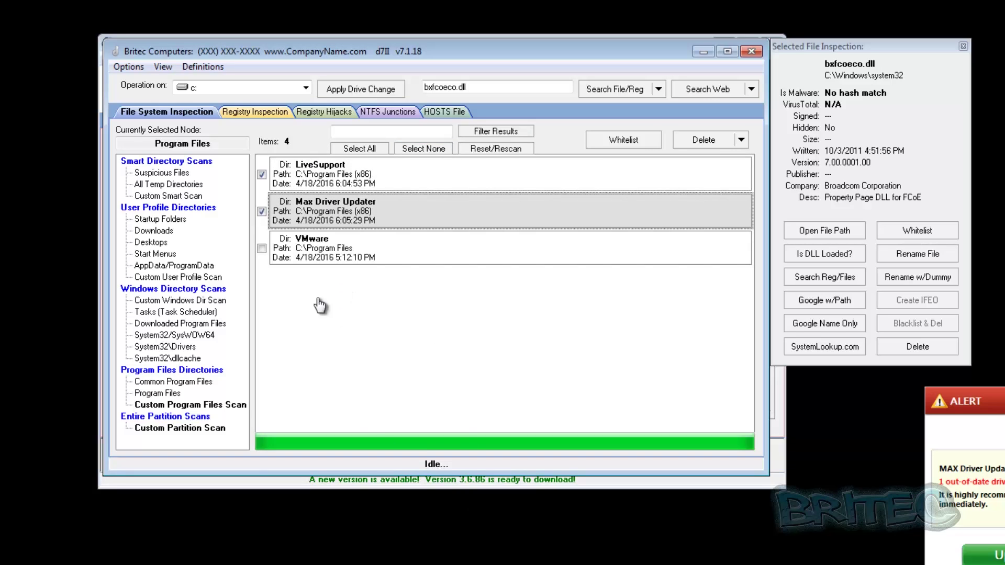
left_click(174, 405)
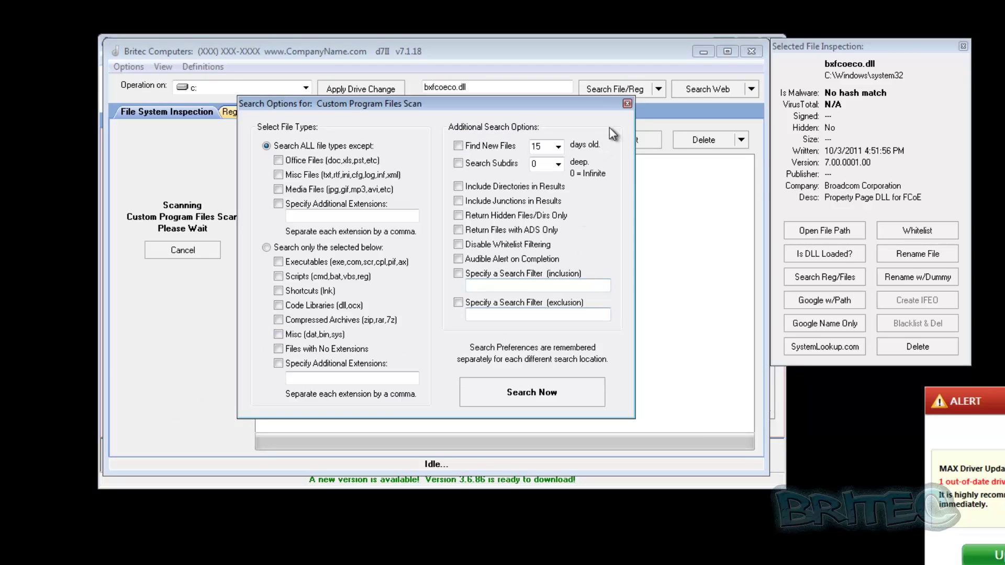
left_click(626, 104)
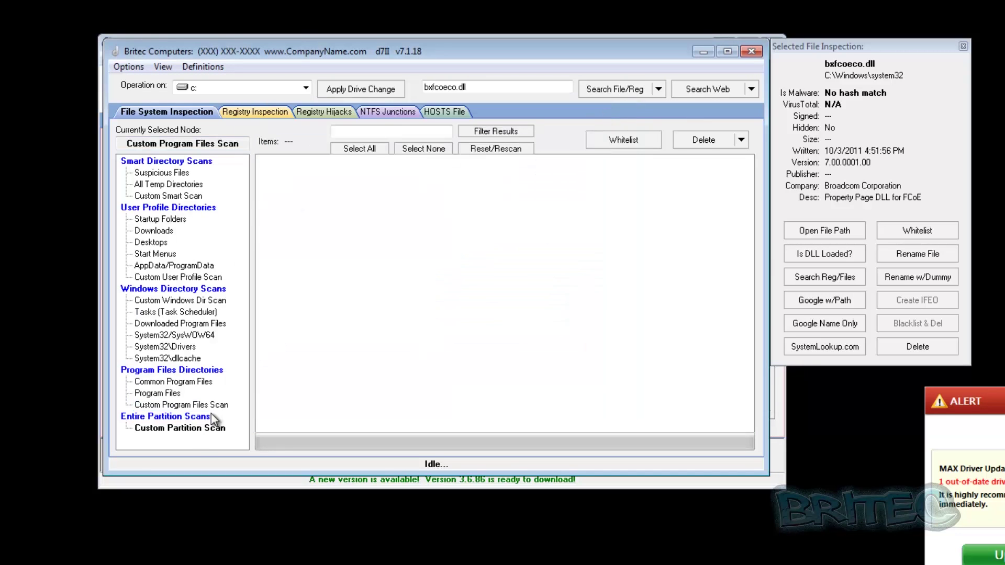
left_click(184, 429)
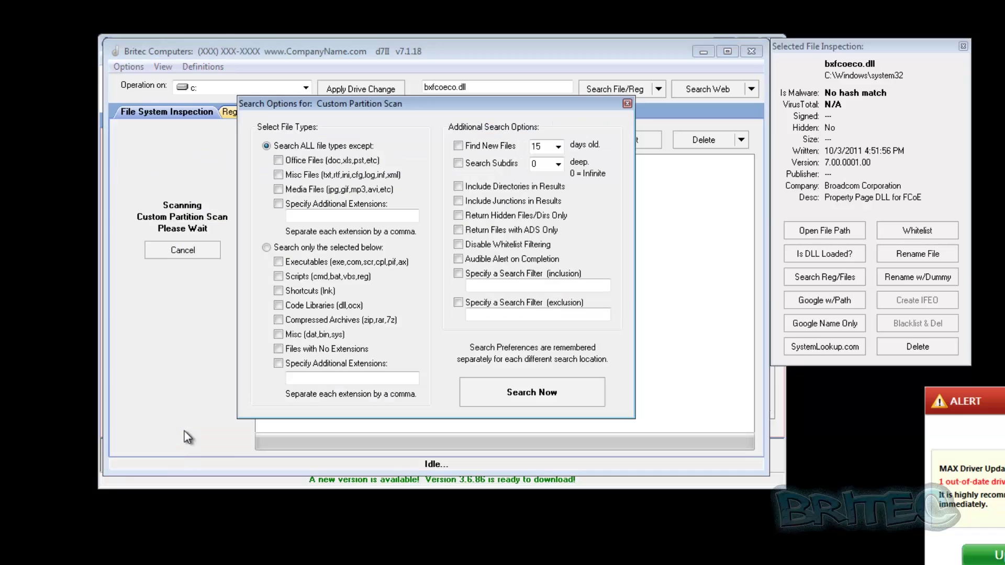
left_click(627, 105)
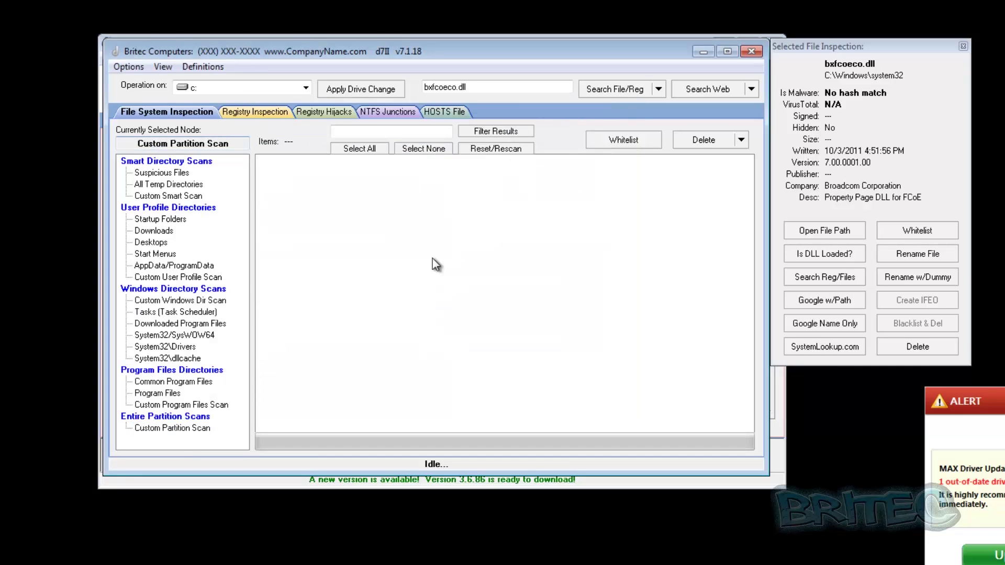
Check the registry inspection, registry hijacks, NTFS junctions and HOSTS file for malicious changes, then close dFunk.
left_click(244, 112)
left_click(333, 116)
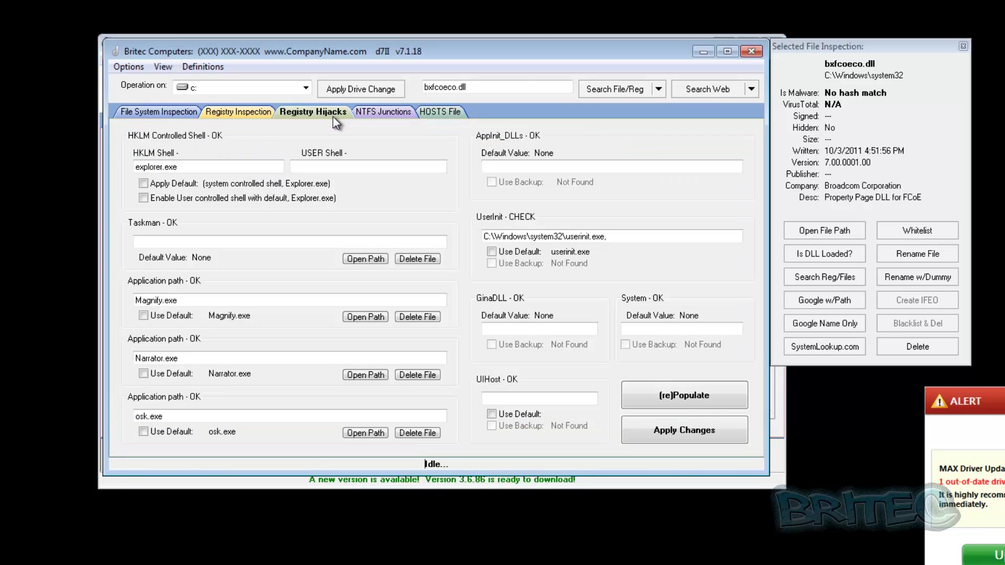
left_click(375, 111)
left_click(437, 112)
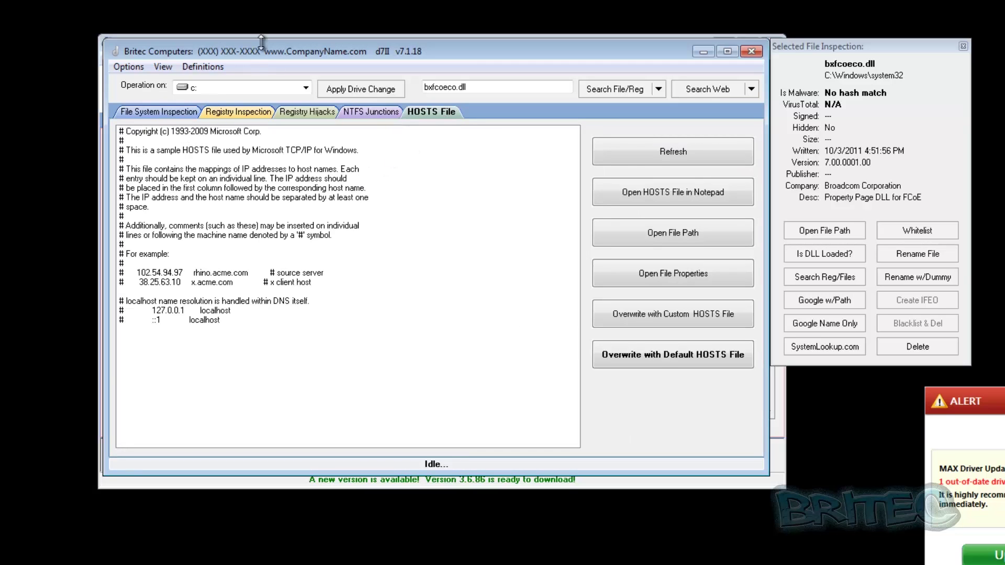
left_click(152, 111)
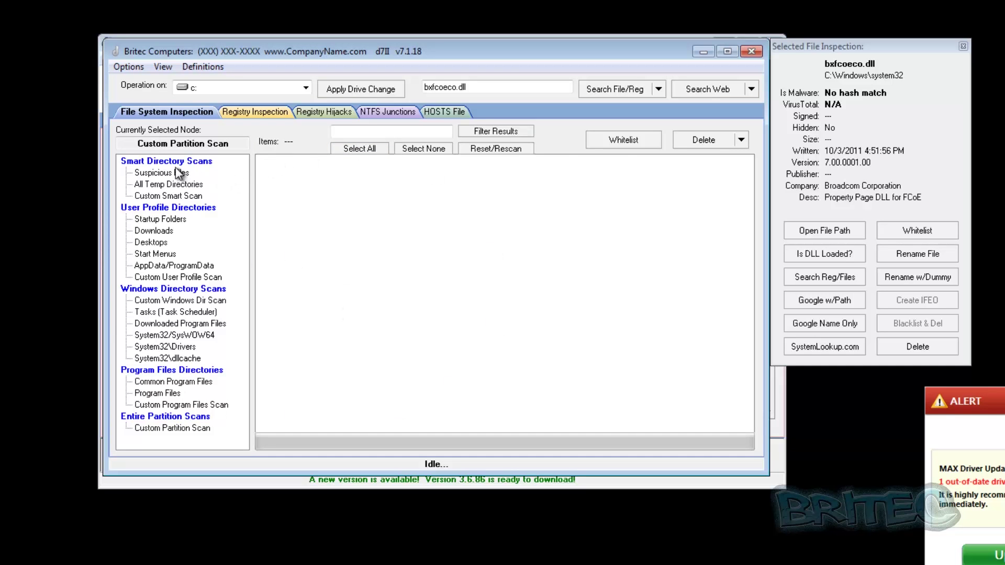
left_click(750, 52)
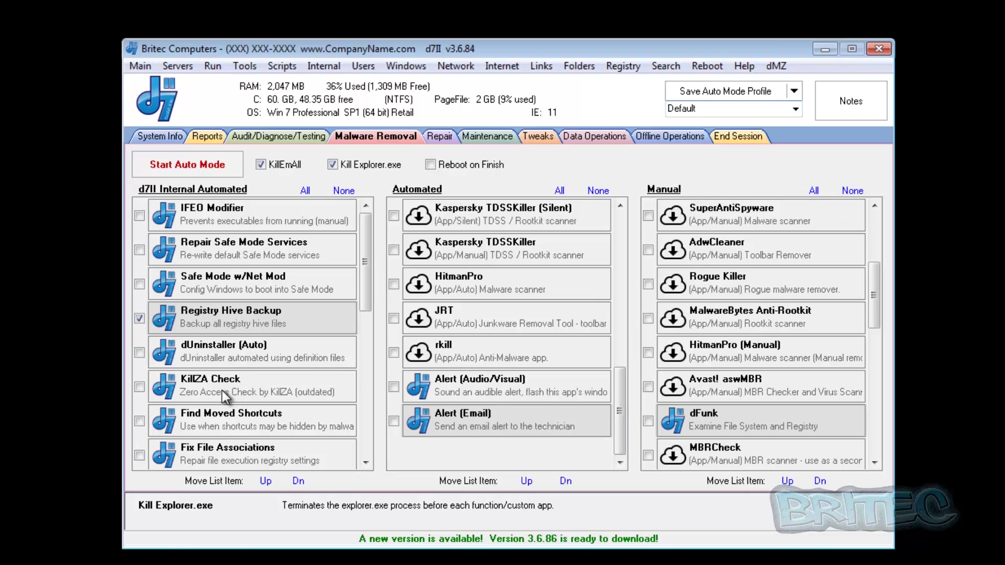
Review the internal automated tasks and include Kaspersky TDSSKiller (Silent) in the automated malware removal run.
left_click_drag(367, 249, 350, 397)
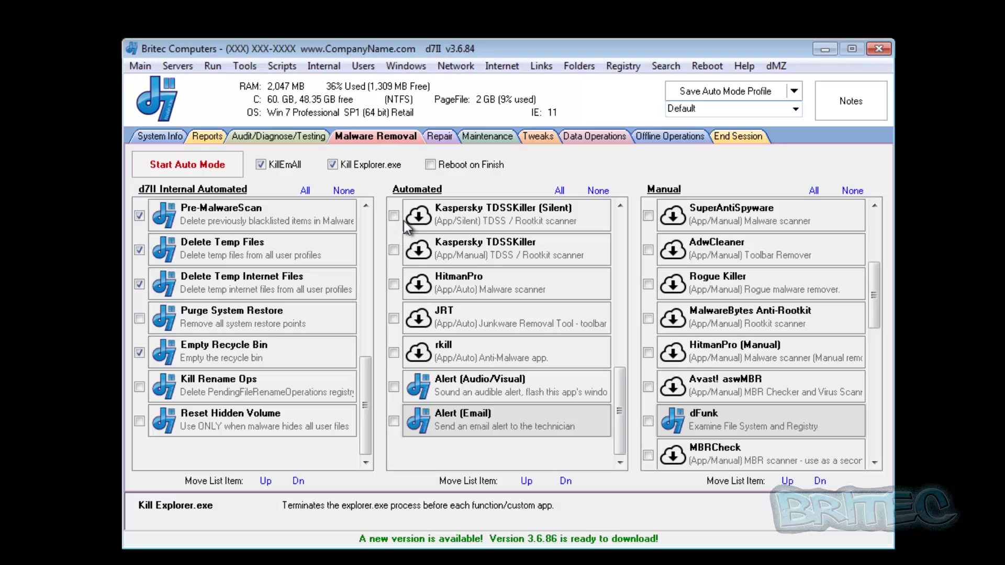
scroll(398, 219, "up", 2)
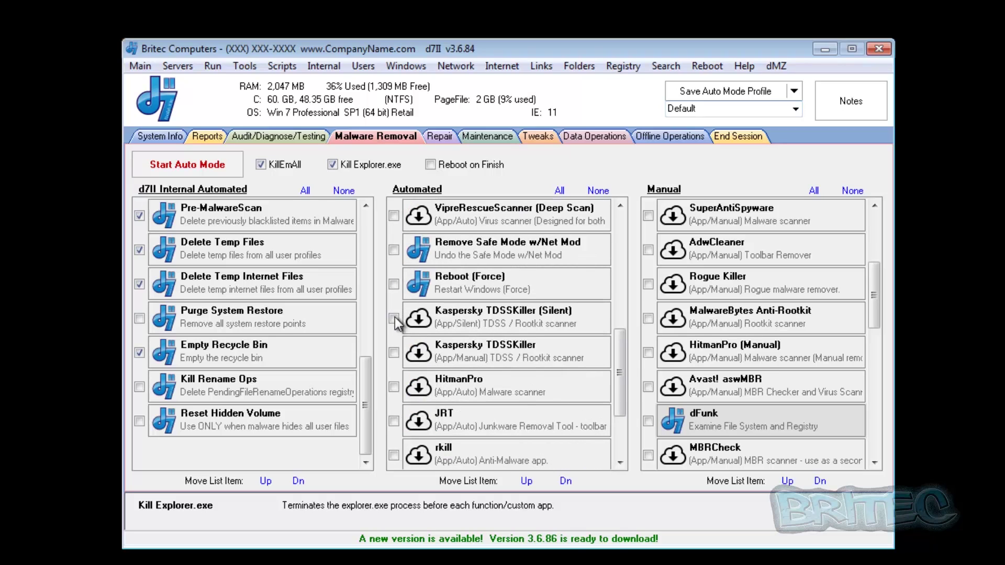
left_click(393, 319)
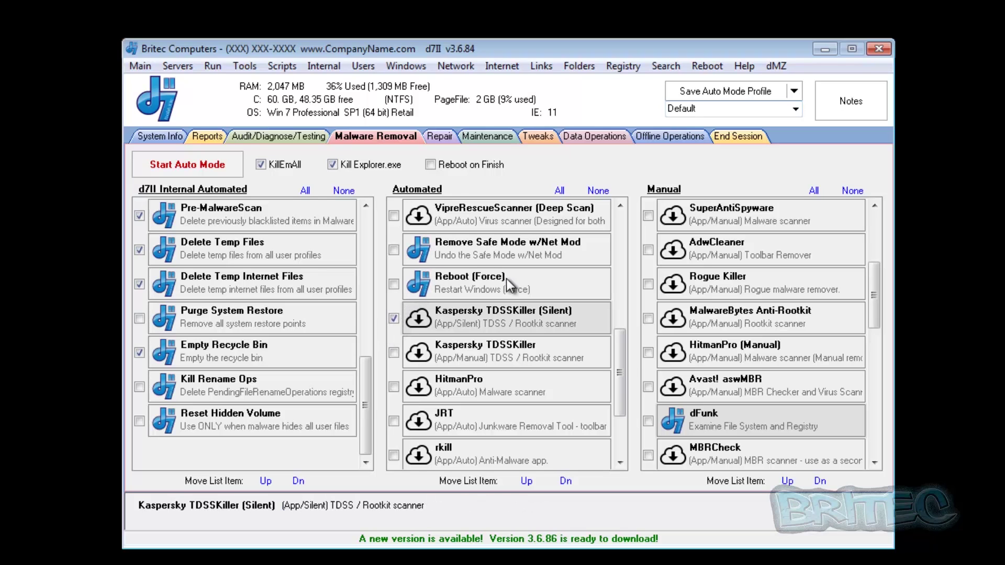
Look through the other automated scanners and the available app actions for VipreRescueScanner (Quick Scan) and McAfee Stinger.
scroll(503, 285, "up", 4)
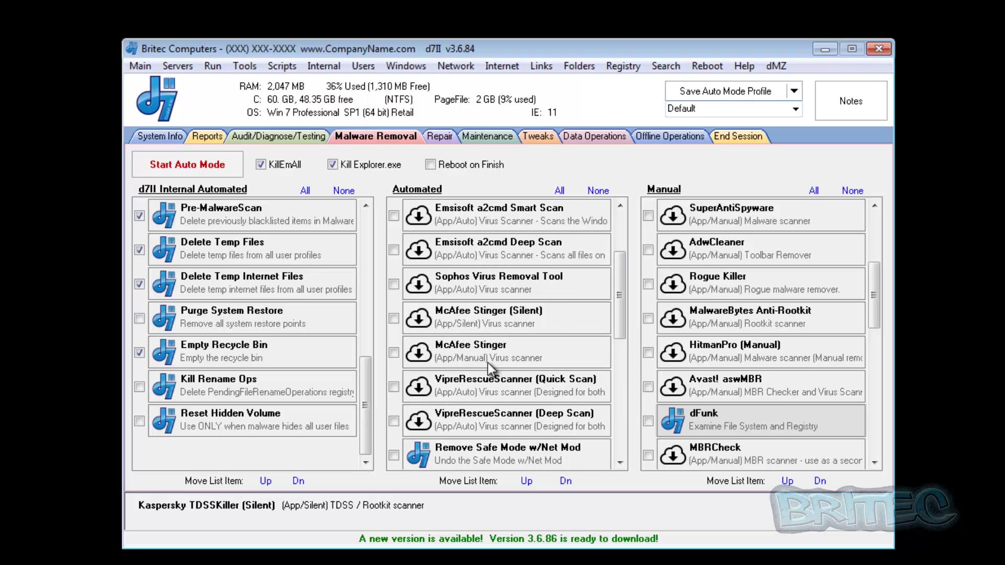
scroll(487, 362, "up", 2)
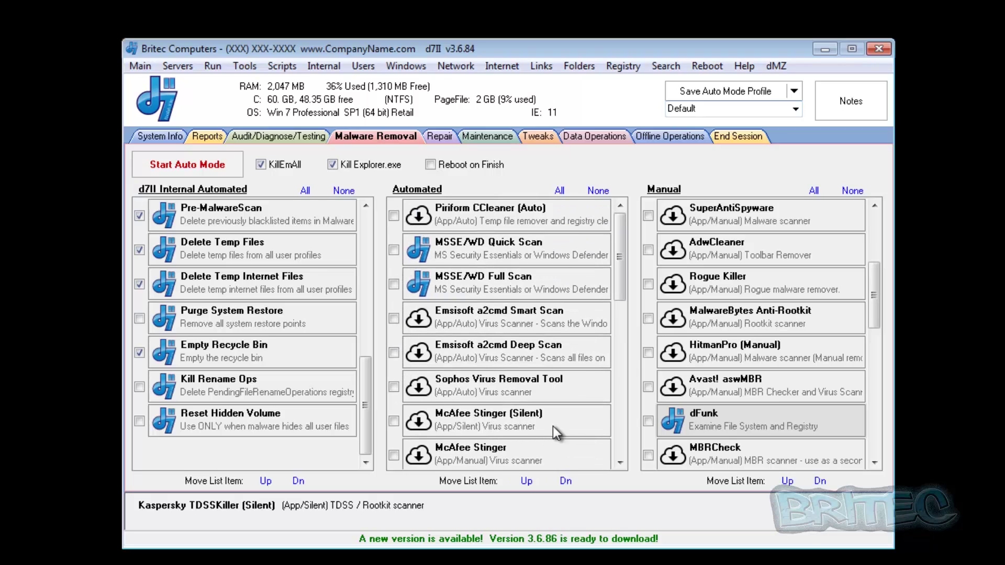
scroll(553, 426, "down", 1)
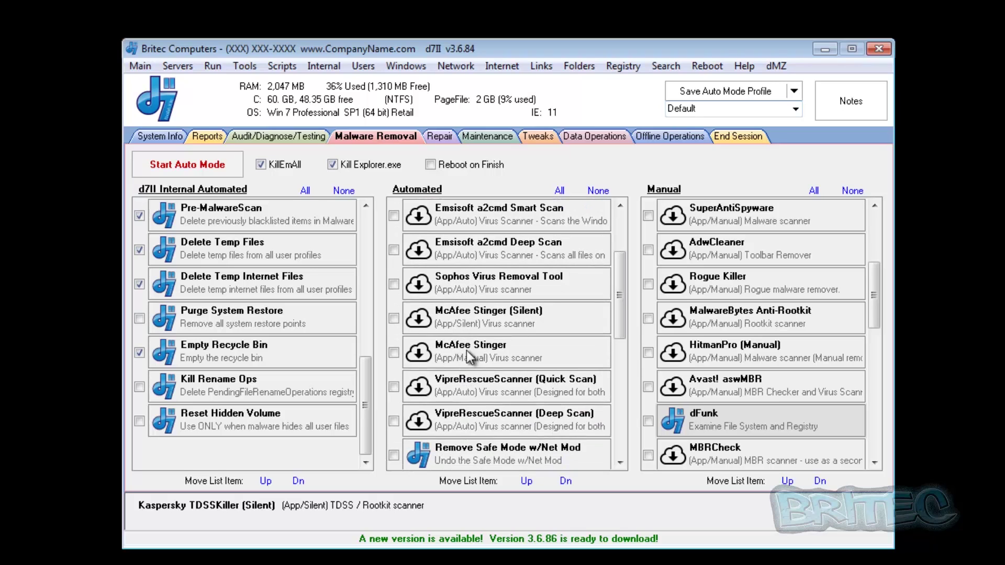
scroll(505, 379, "down", 1)
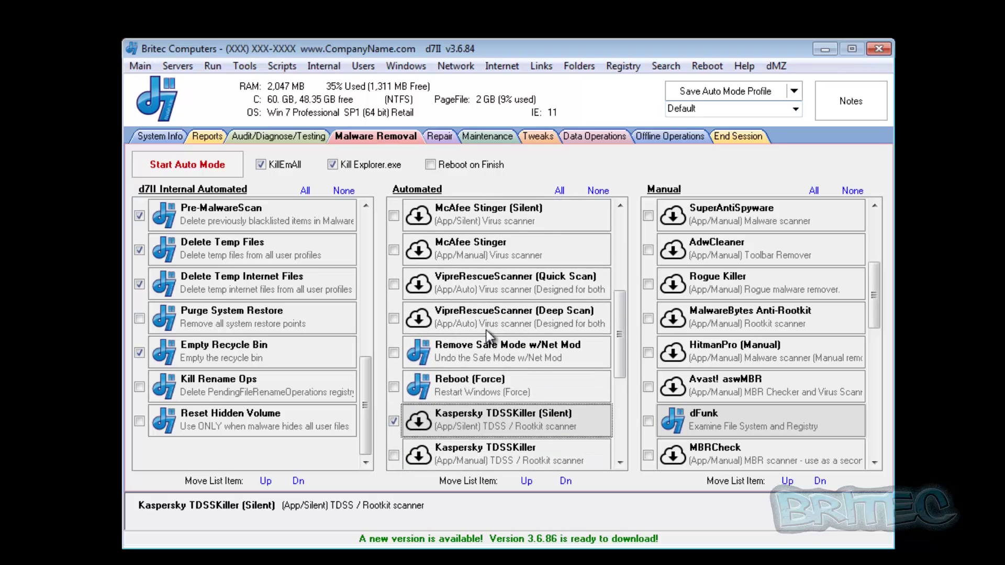
right_click(484, 290)
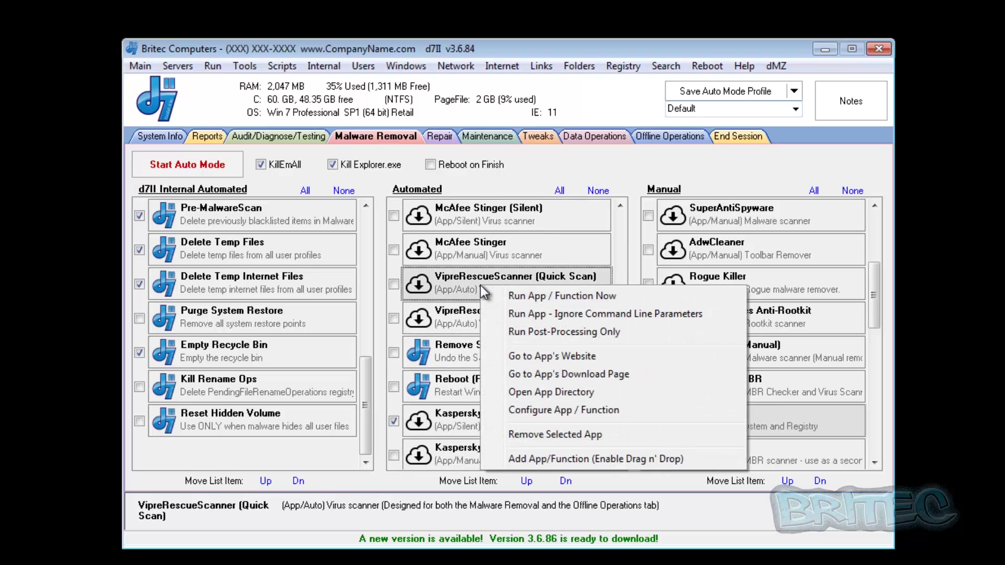
right_click(444, 241)
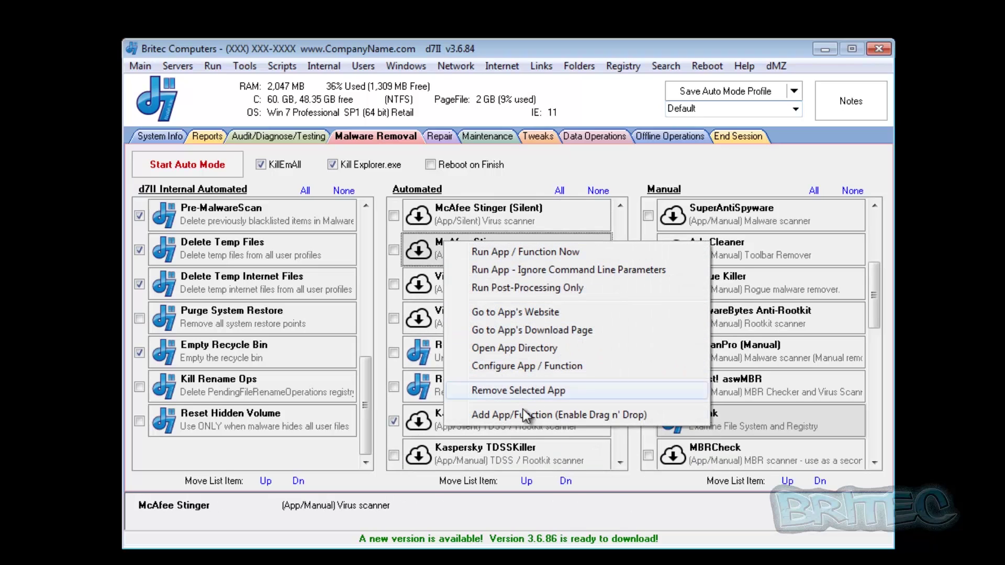
left_click(438, 507)
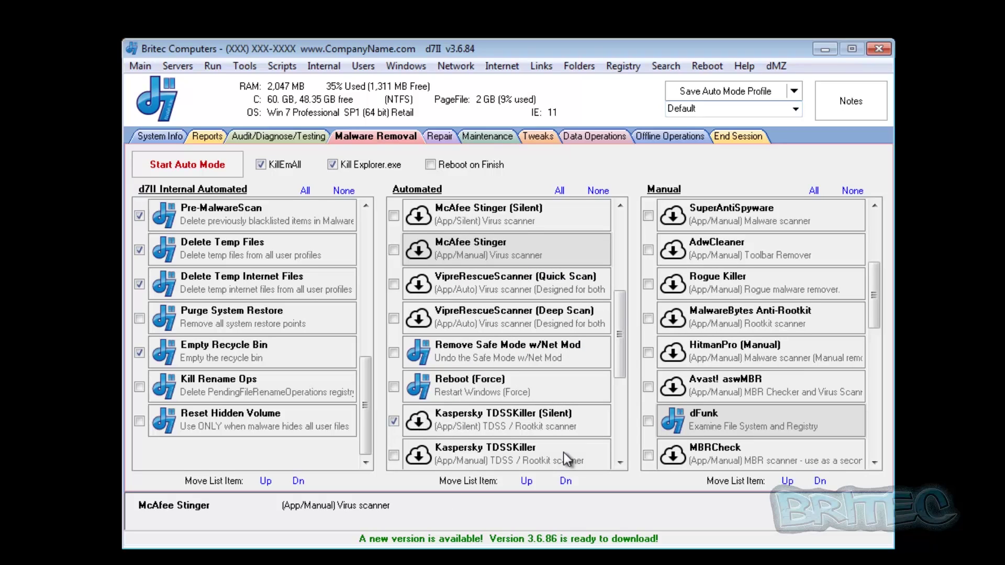
Include the automated HitmanPro and JRT scanners in the malware removal run.
scroll(539, 421, "down", 3)
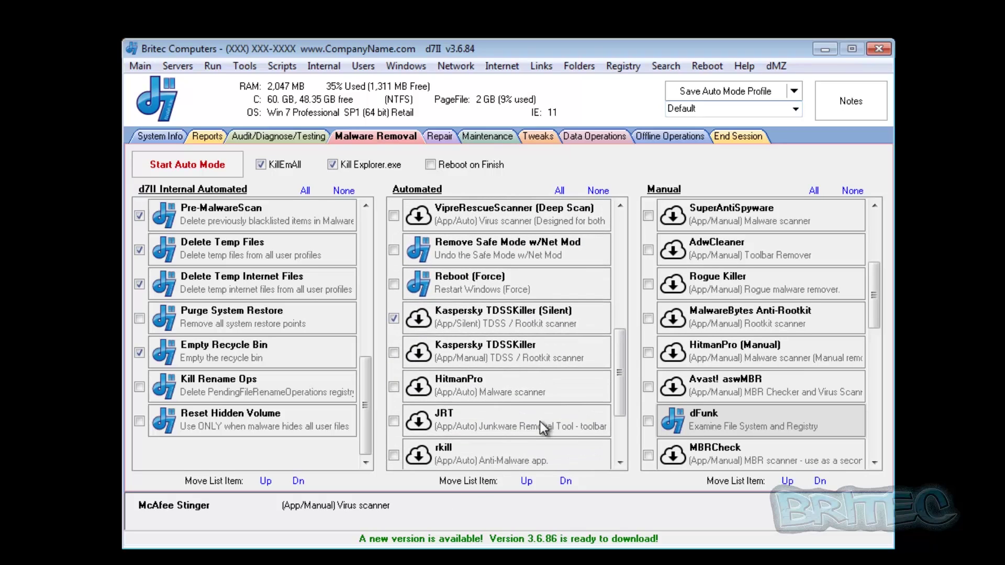
left_click(394, 387)
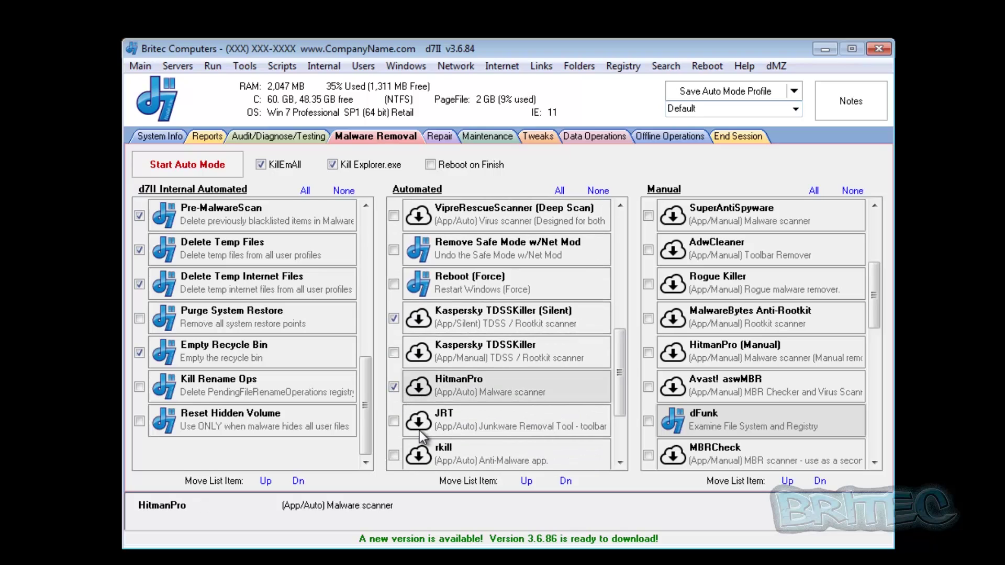
left_click(393, 421)
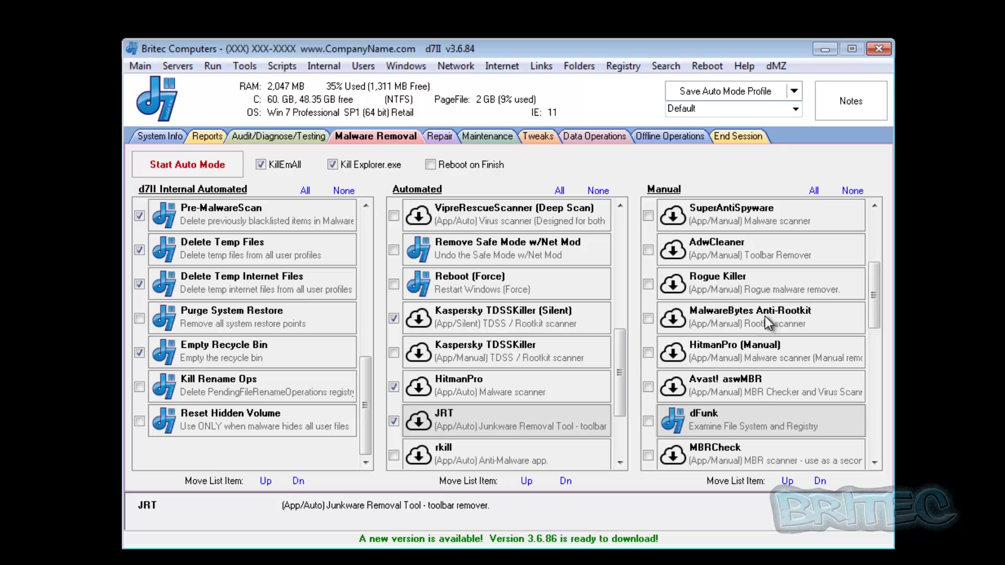
Include the manual tools AdwCleaner, Rogue Killer and MalwareBytes Anti-Rootkit in the run, leaving HitmanPro (Manual) out.
left_click(648, 249)
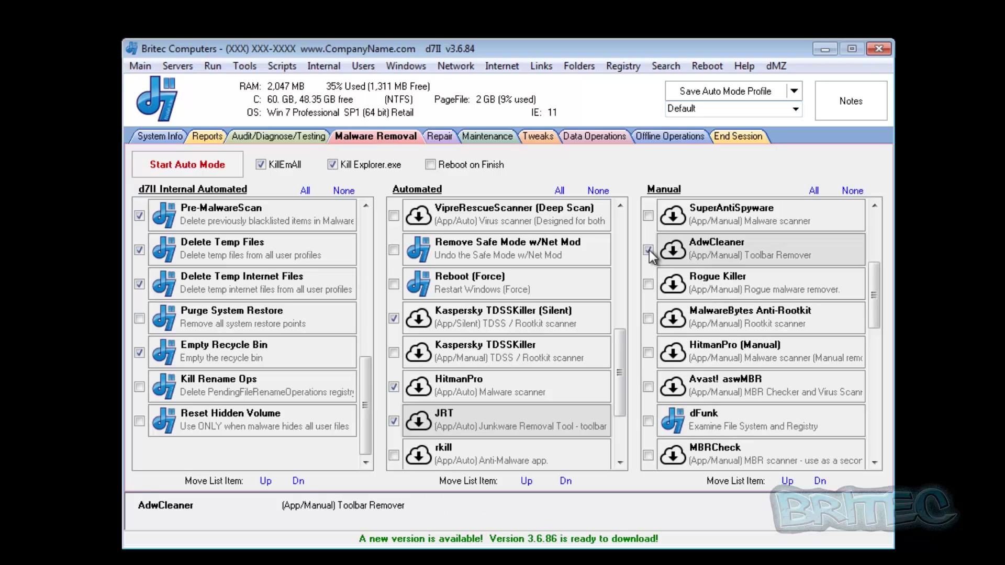
left_click(648, 285)
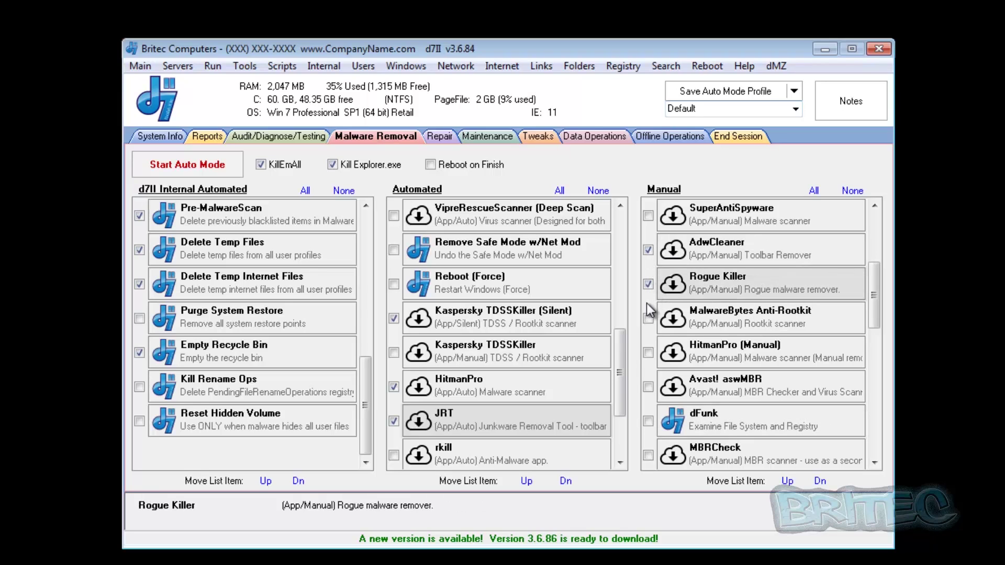
left_click(648, 319)
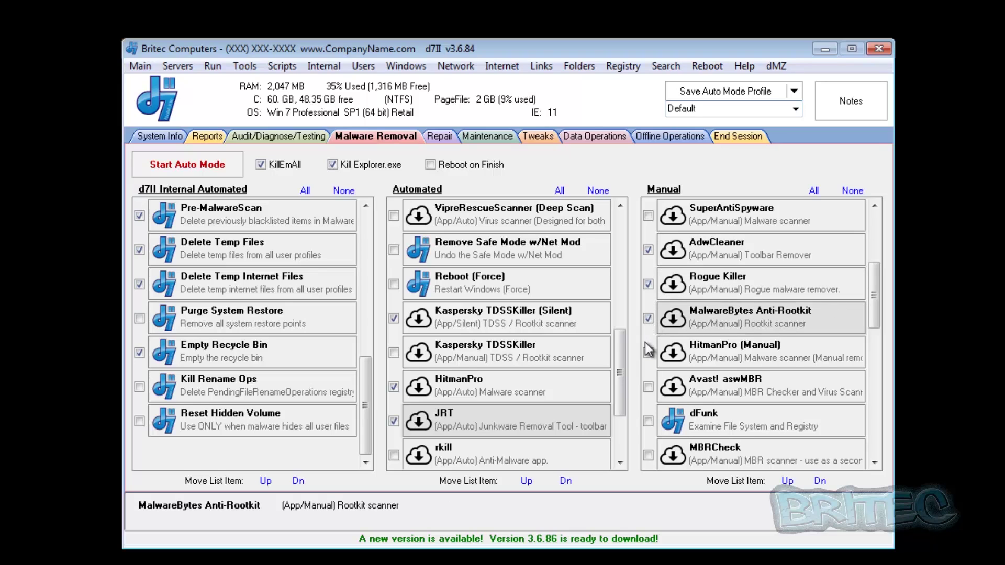
left_click(648, 353)
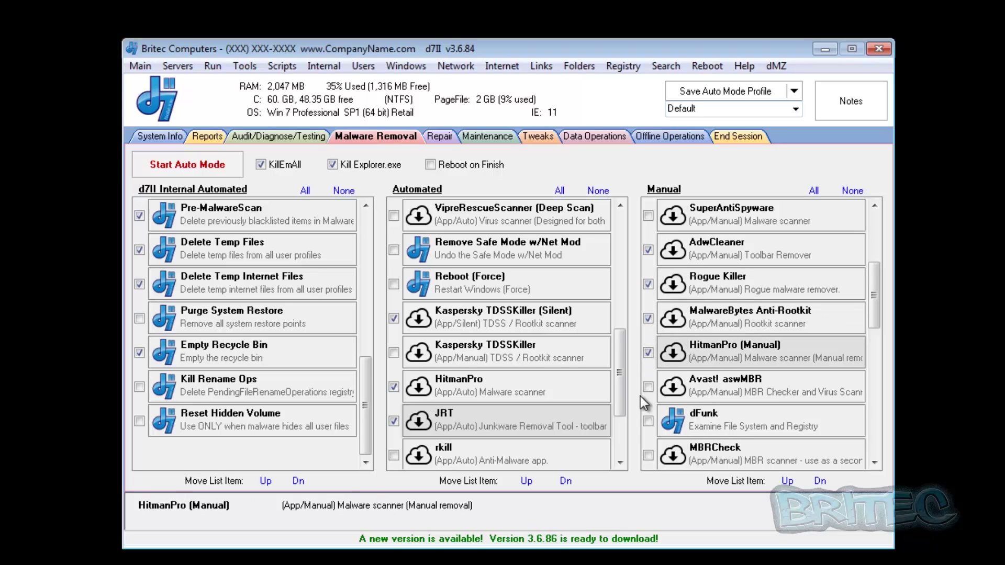
left_click(648, 353)
Add MBRCheck, Autoruns and Reset Browsers to Defaults to the selected manual tools.
scroll(792, 428, "down", 4)
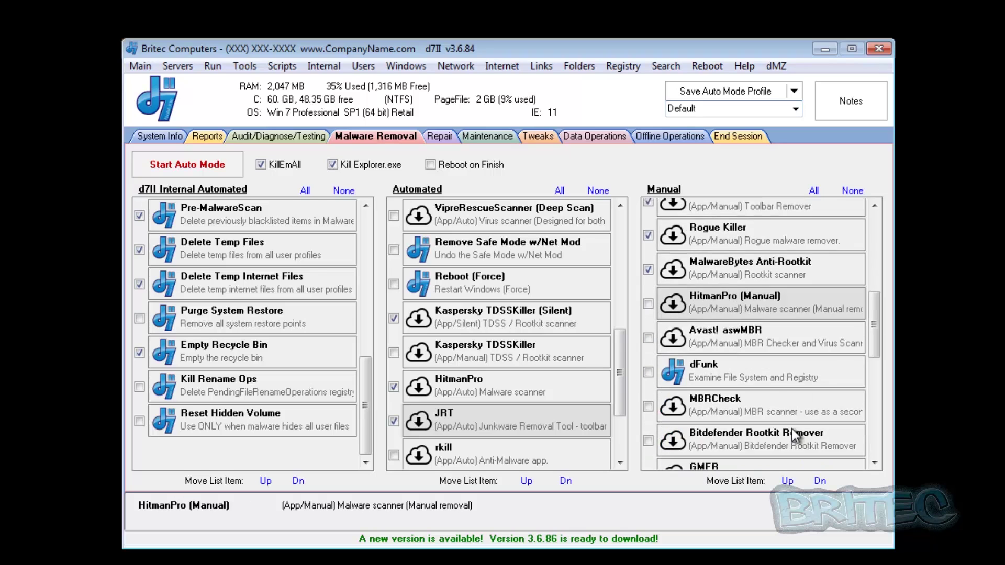
left_click(648, 250)
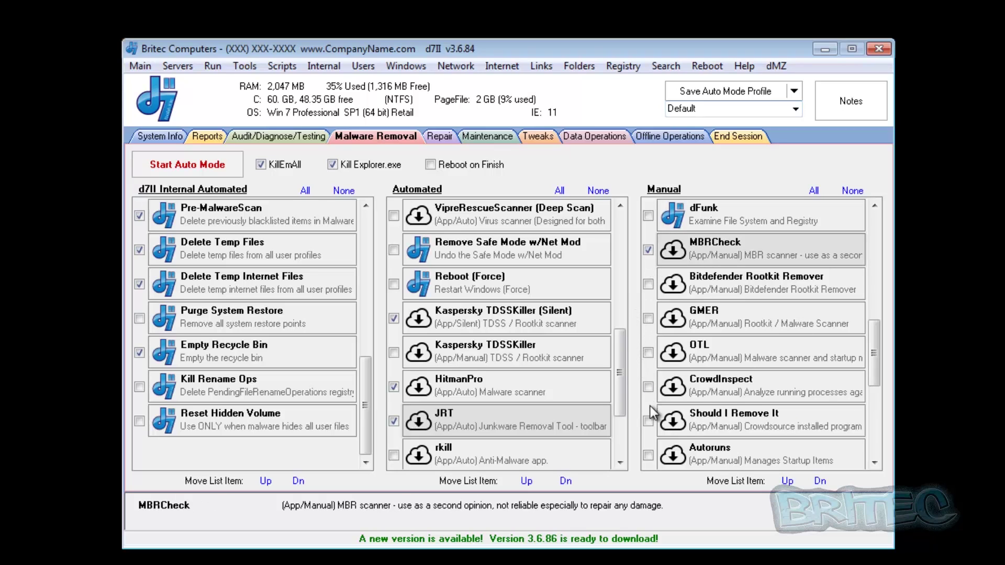
scroll(727, 461, "down", 1)
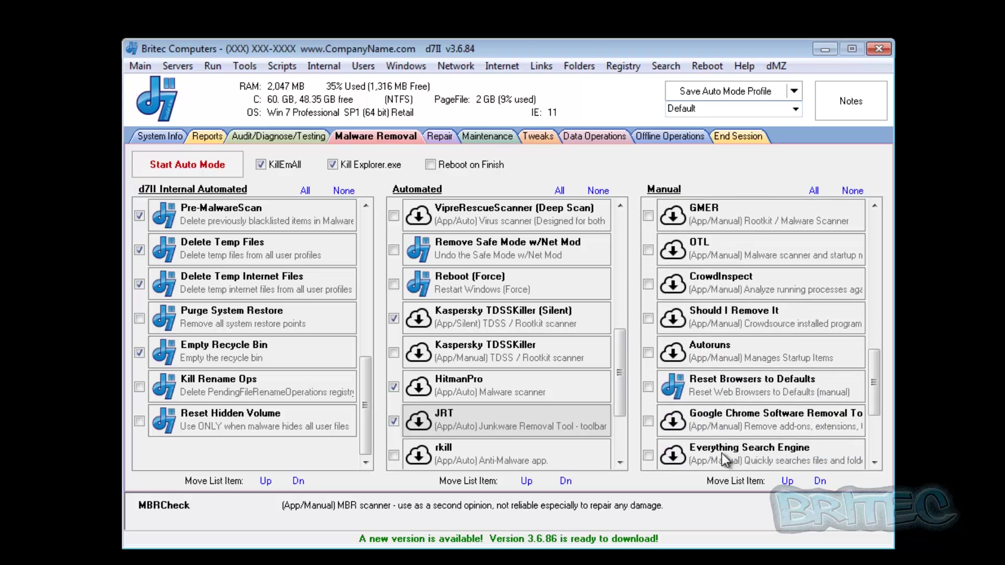
left_click(649, 353)
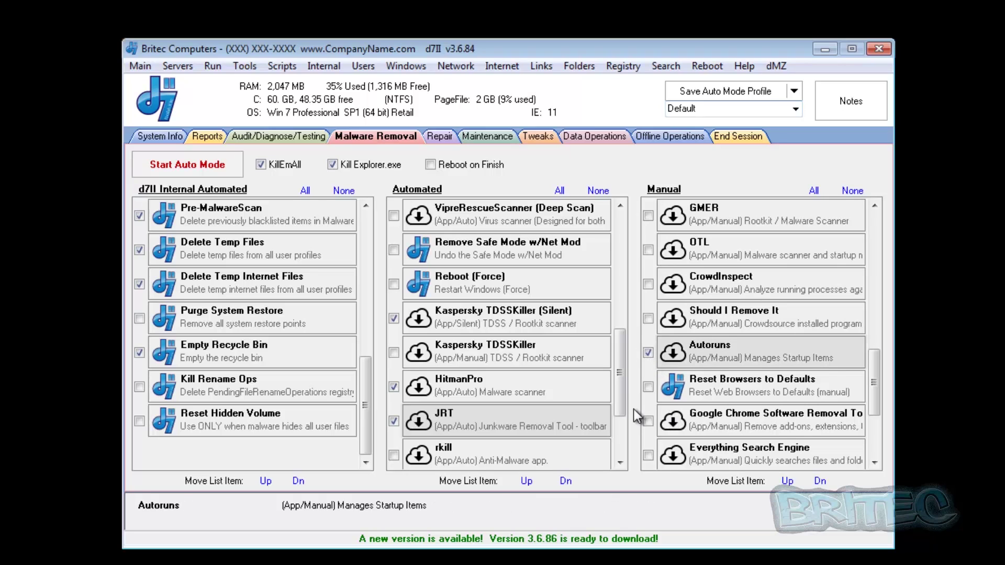
left_click(648, 387)
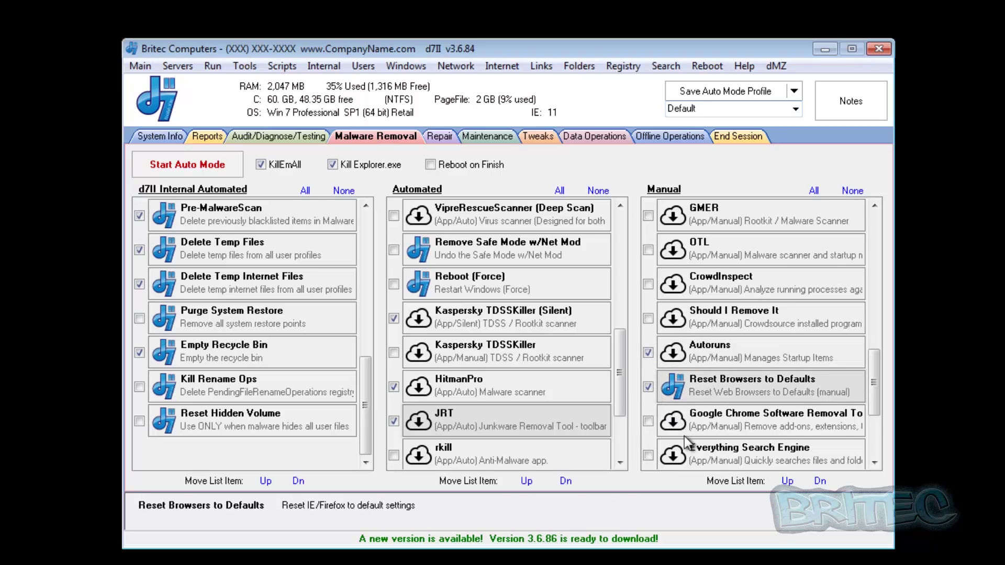
Include System Restore Point among the manual tasks and start Auto Mode for the selected malware removal tools.
left_click_drag(871, 391, 872, 428)
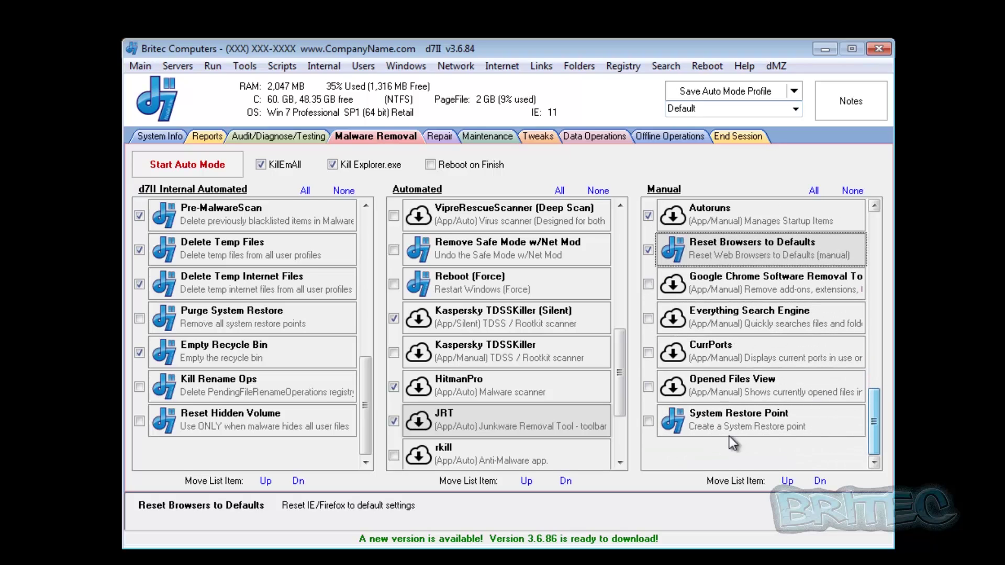
left_click(648, 420)
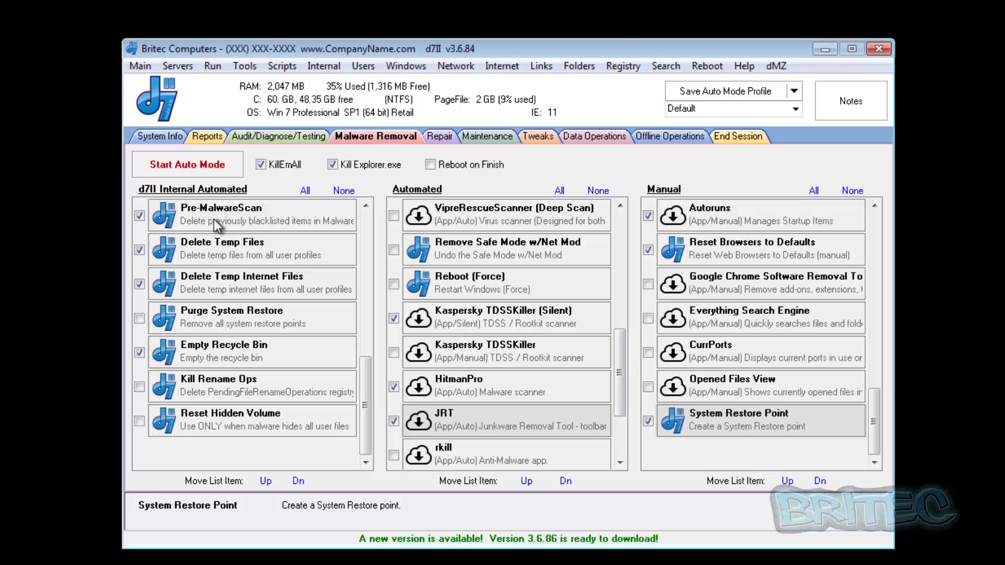
left_click(212, 166)
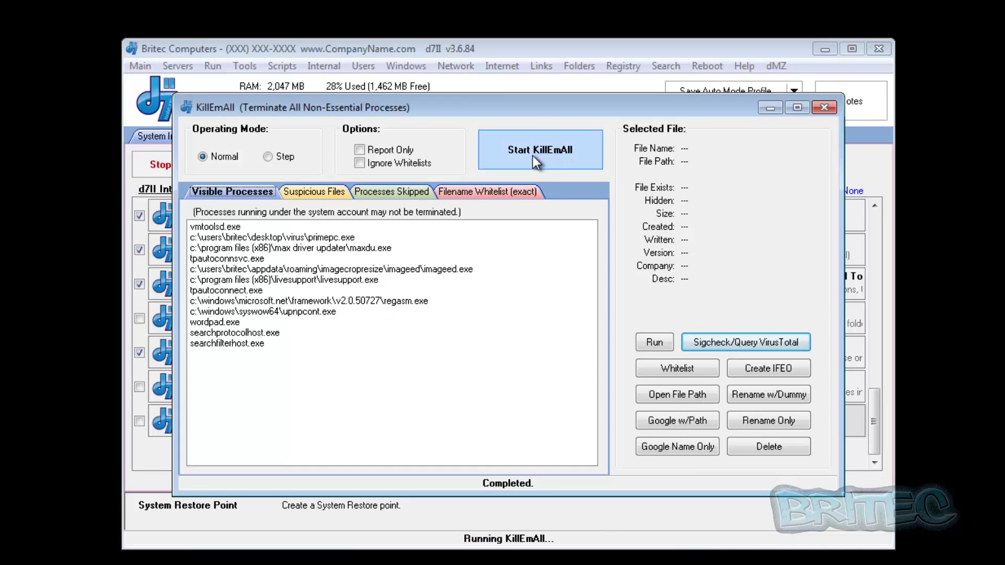
Run KillEmAll in Normal mode to terminate all non-essential processes, and close its window so Auto Mode continues.
left_click(532, 155)
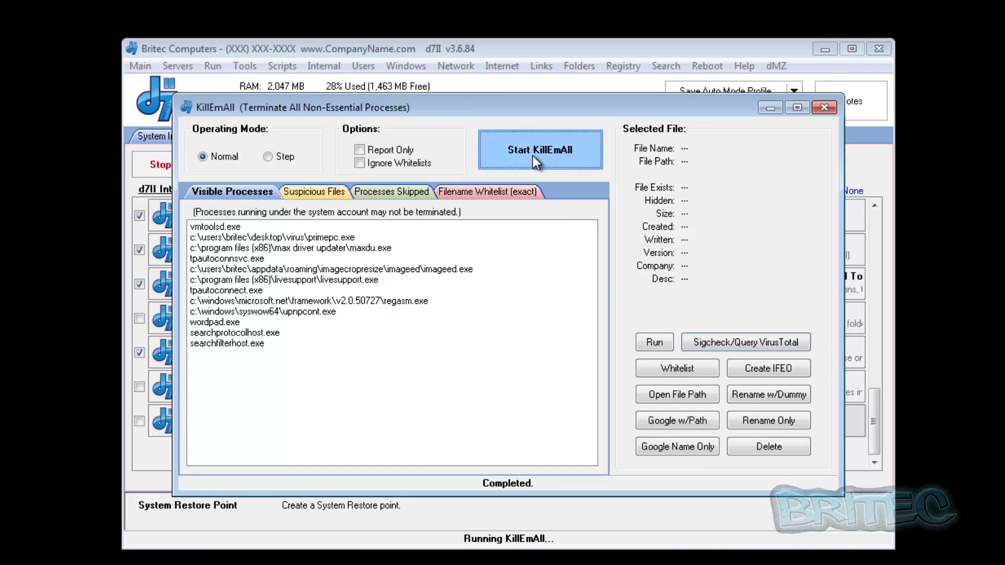
left_click(654, 341)
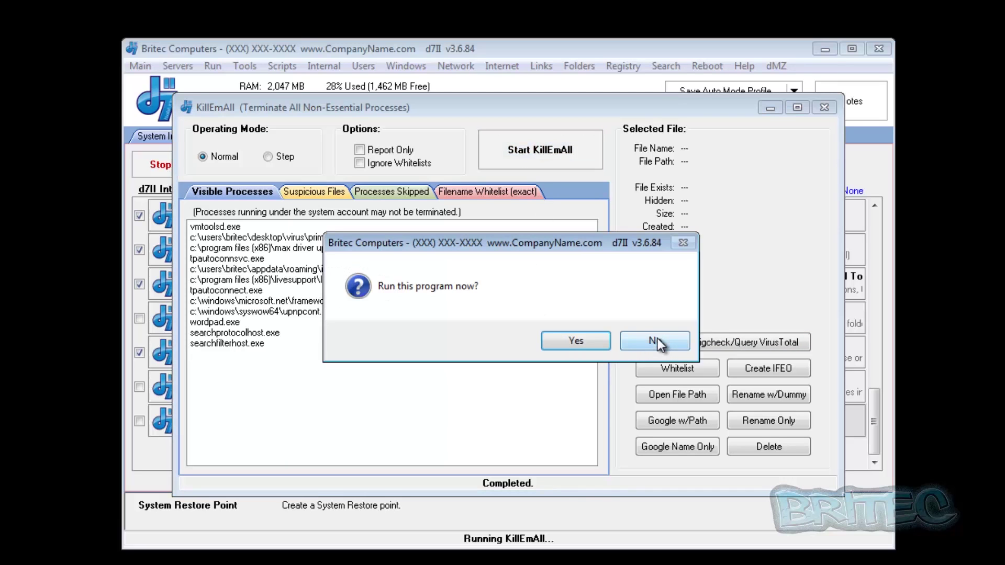
left_click(570, 344)
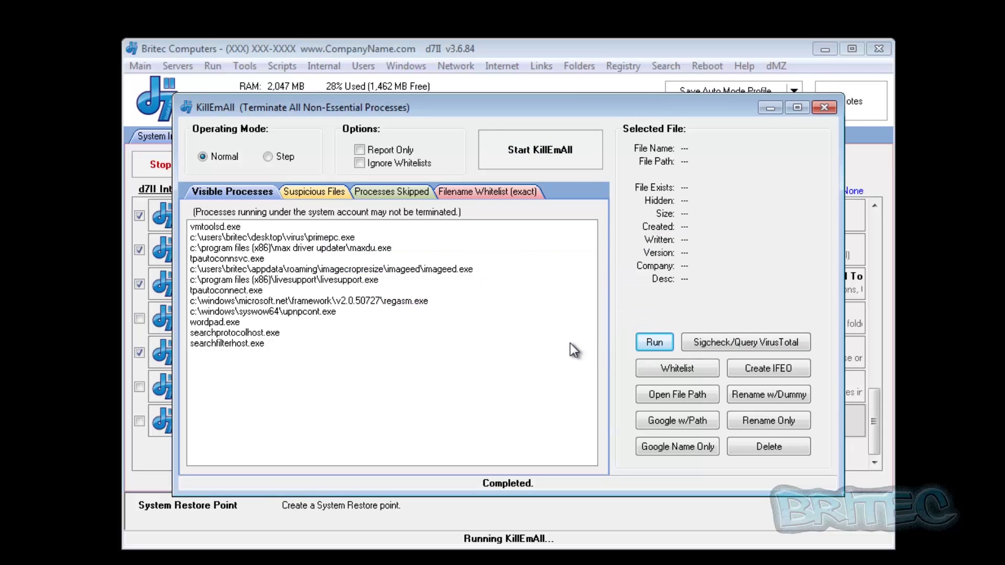
left_click(823, 107)
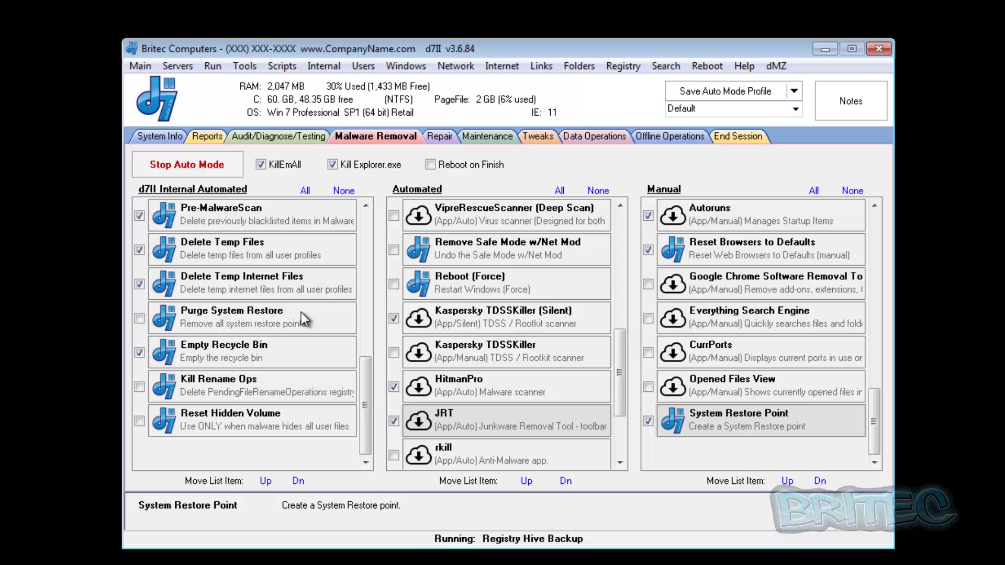
left_click_drag(367, 419, 370, 251)
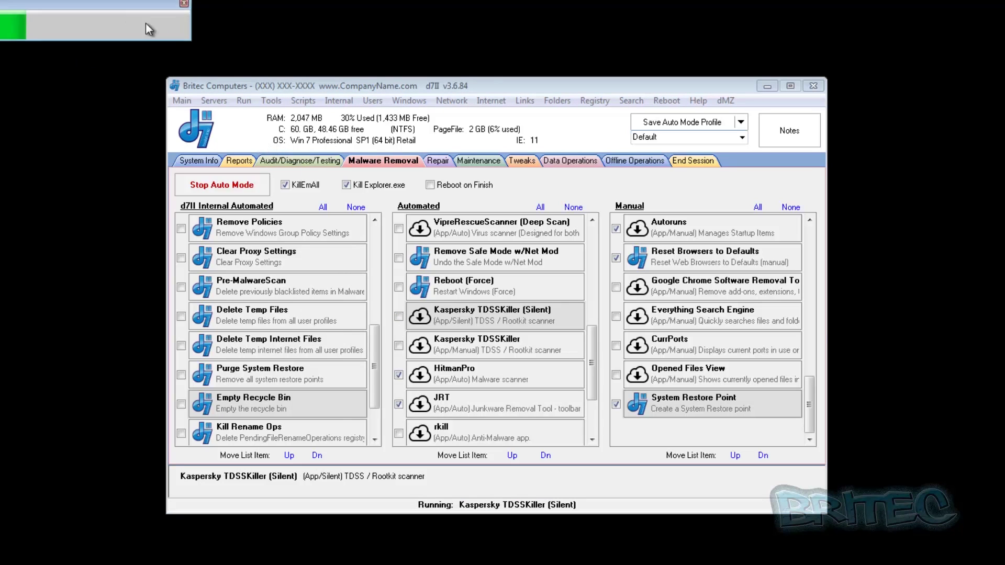
left_click_drag(415, 111, 427, 40)
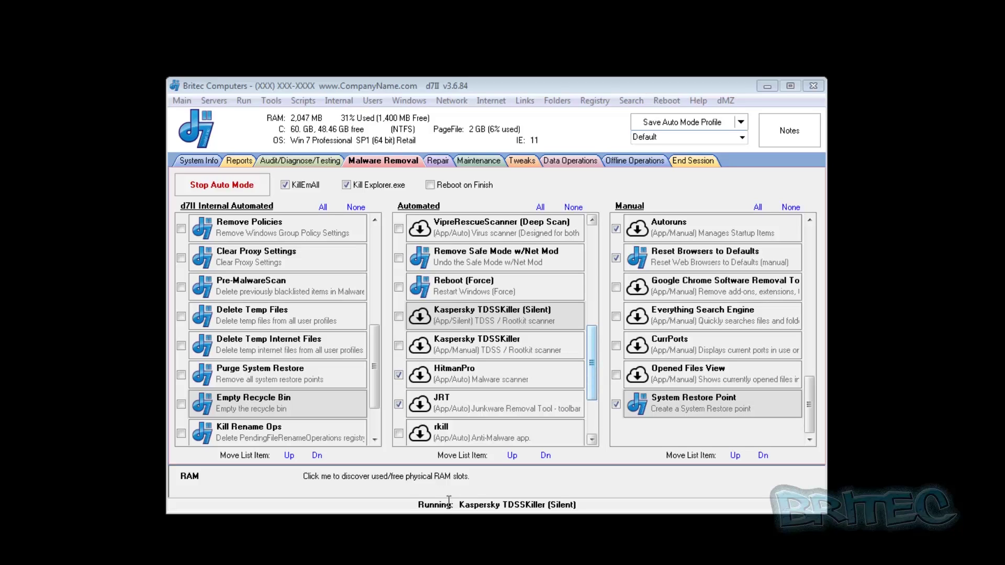
left_click_drag(581, 506, 404, 501)
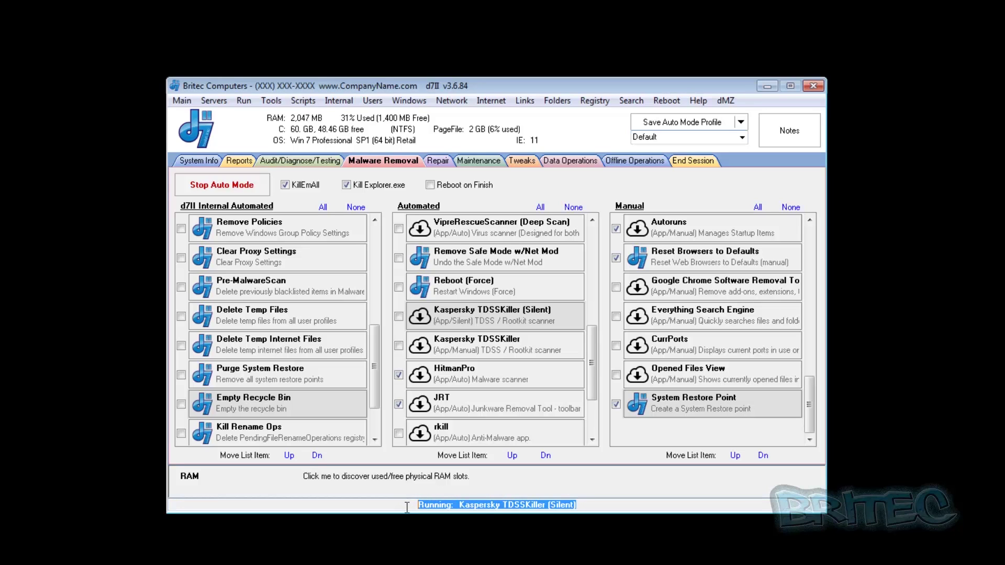
left_click(406, 504)
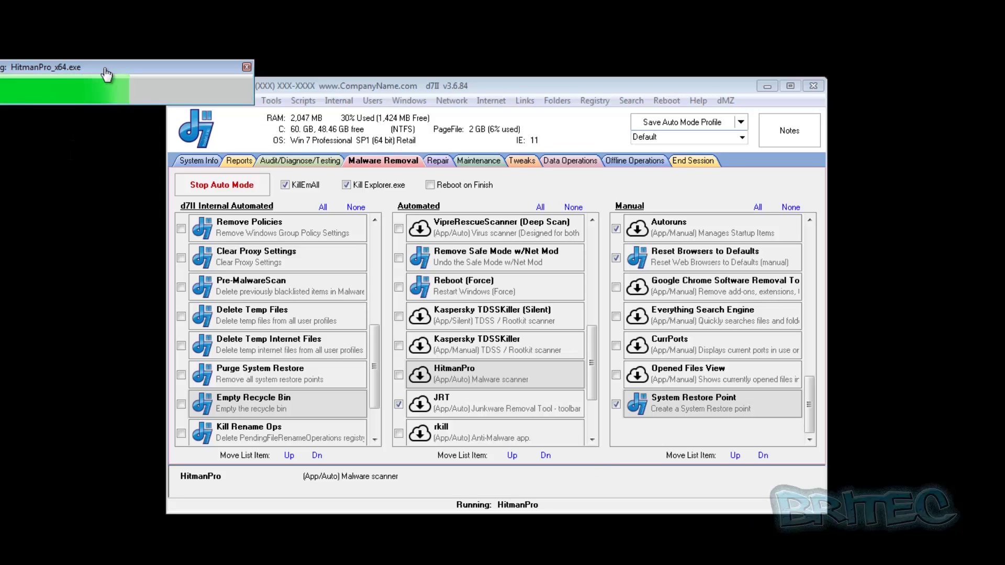
Let HitmanPro remove the malicious software without a restore point and reboot the PC to complete the removal.
left_click_drag(157, 67, 188, 75)
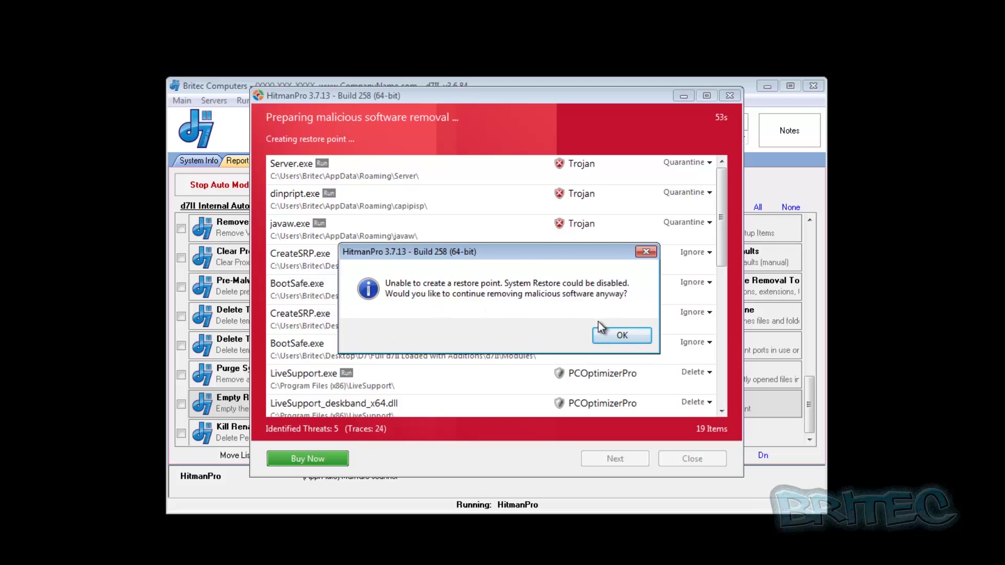
left_click(630, 339)
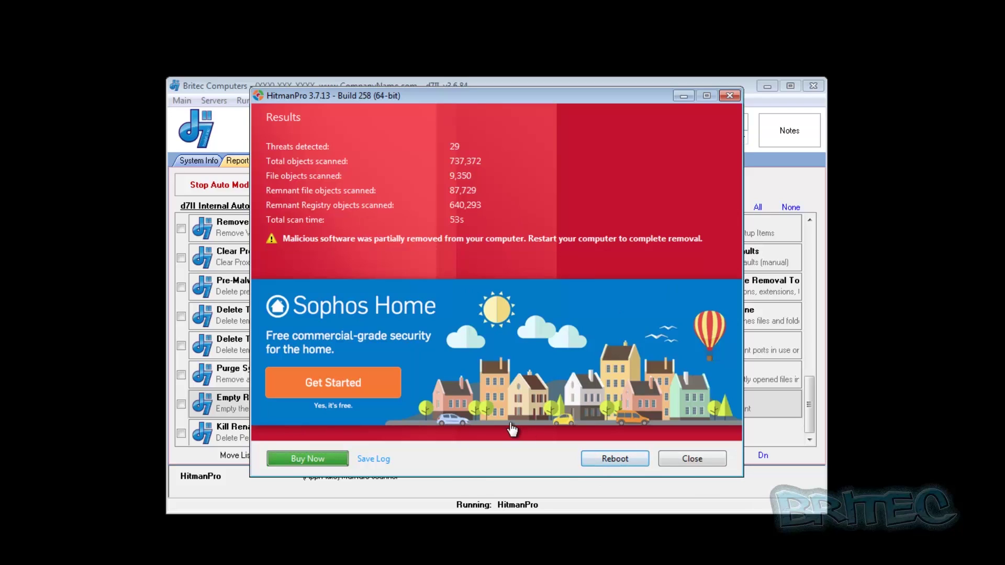
left_click(613, 462)
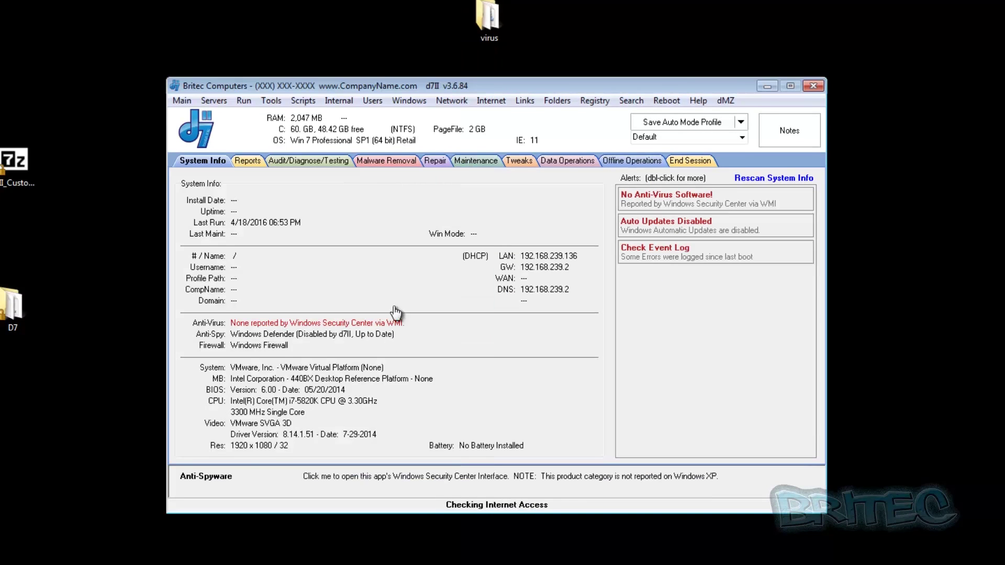
Resume the interrupted malware removal Auto Mode run so that the Junkware Removal Tool scans the PC.
left_click(394, 162)
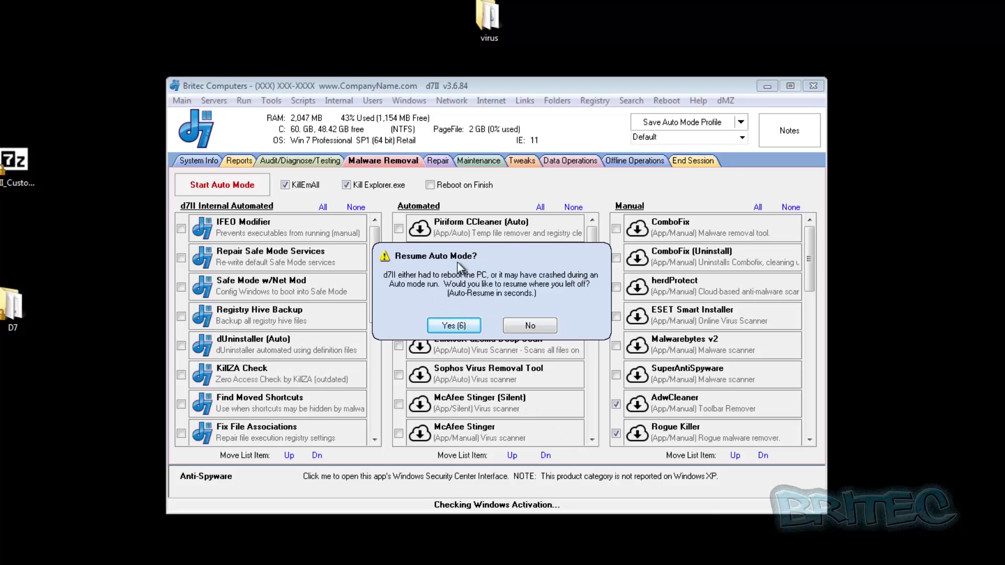
left_click(451, 326)
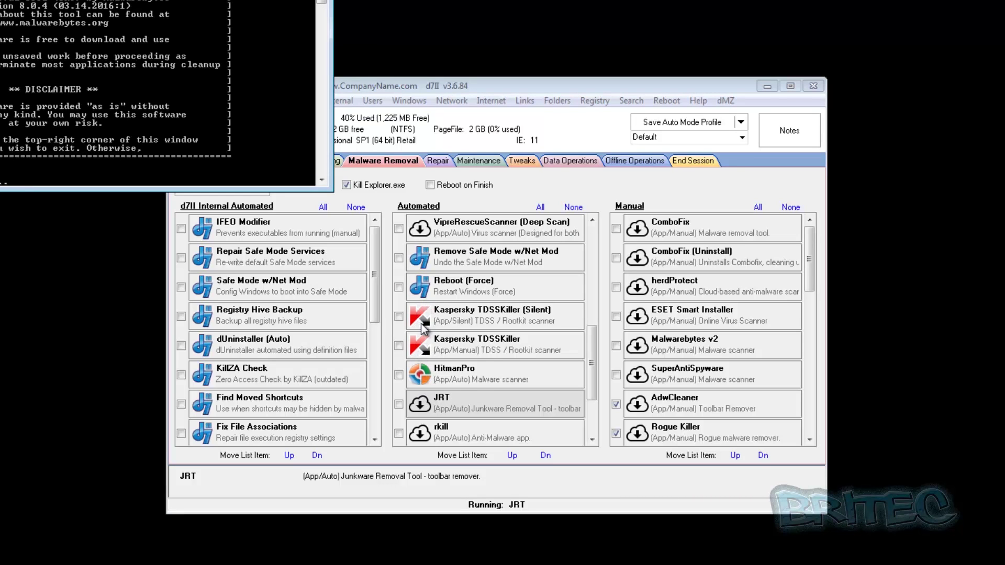
left_click_drag(40, 0, 395, 154)
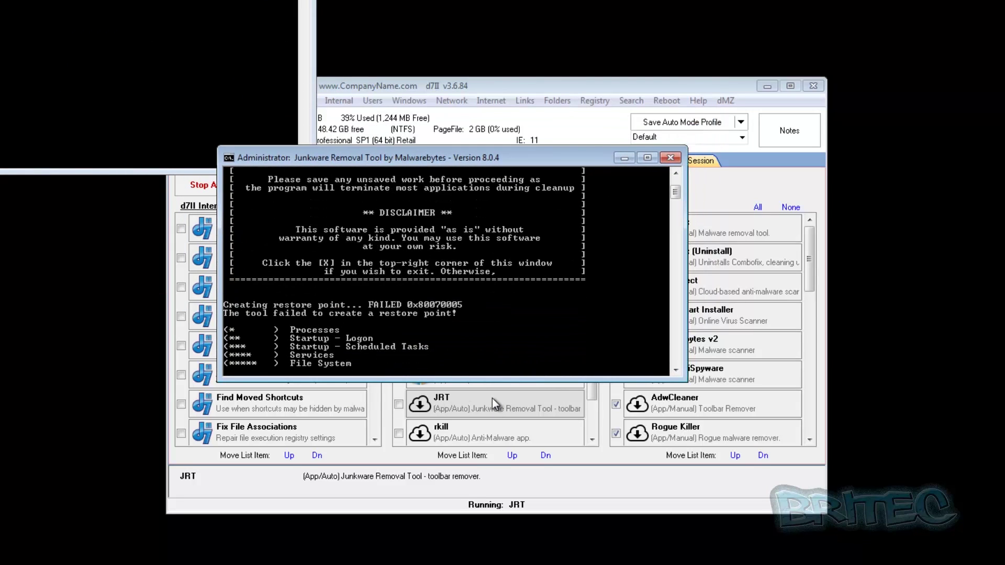
left_click(173, 9)
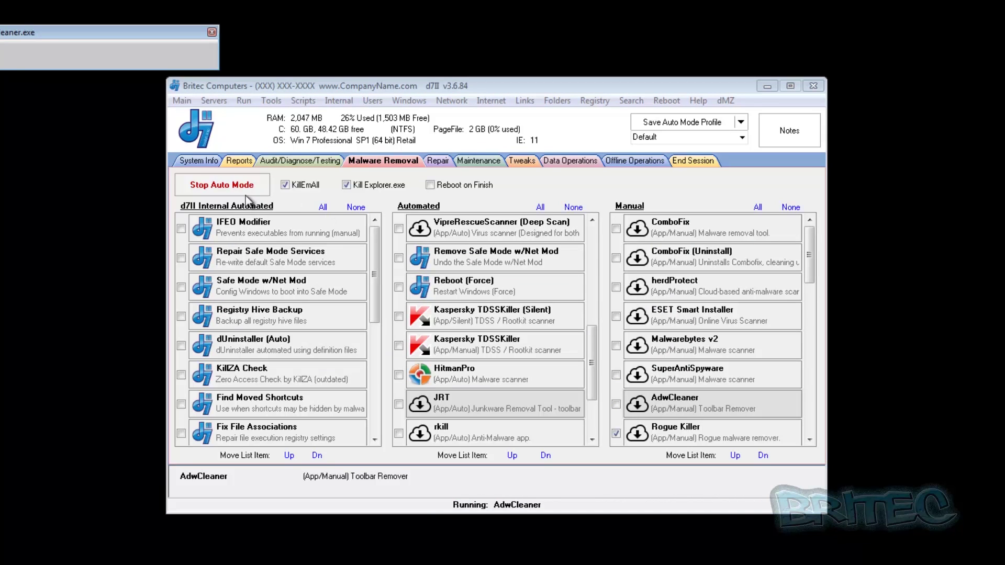
Accept the AdwCleaner terms of use, scan the PC, and clean the detected items with a restart.
left_click_drag(30, 31, 266, 33)
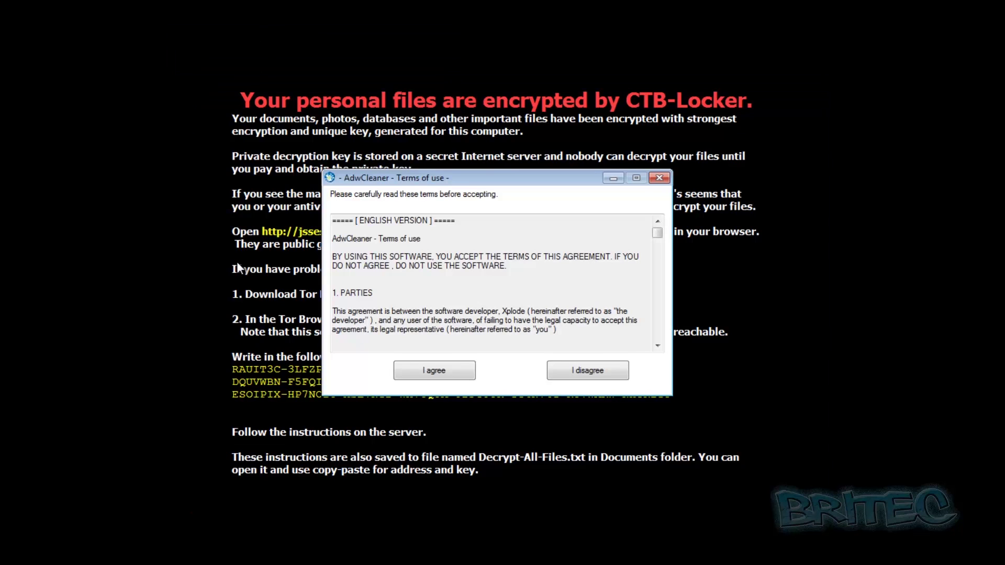
left_click(434, 370)
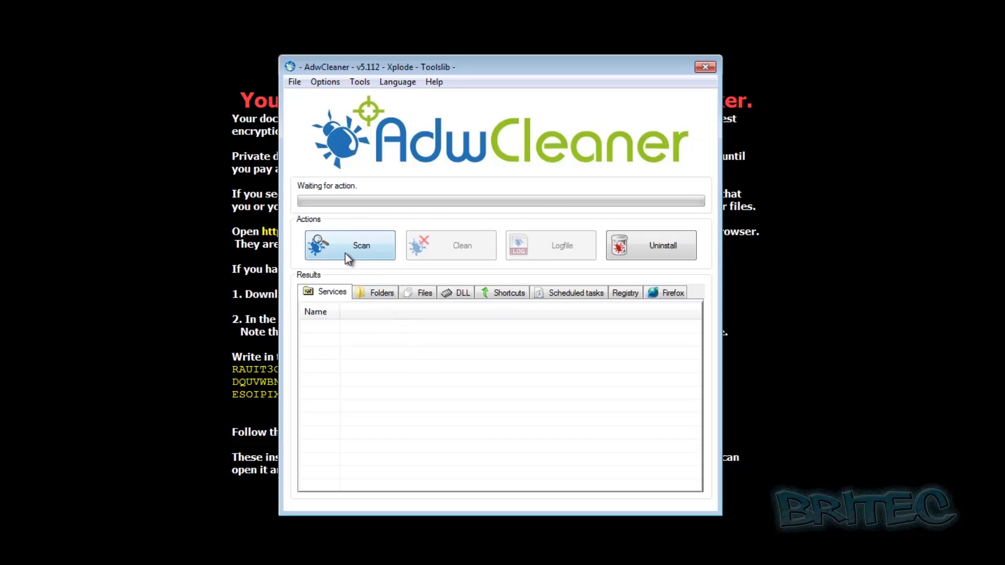
left_click(345, 253)
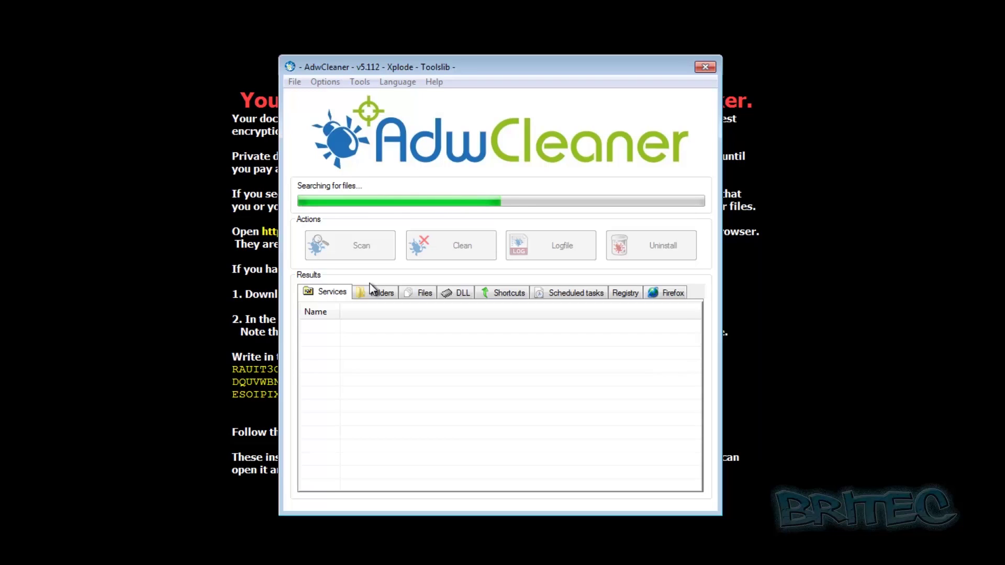
left_click(450, 249)
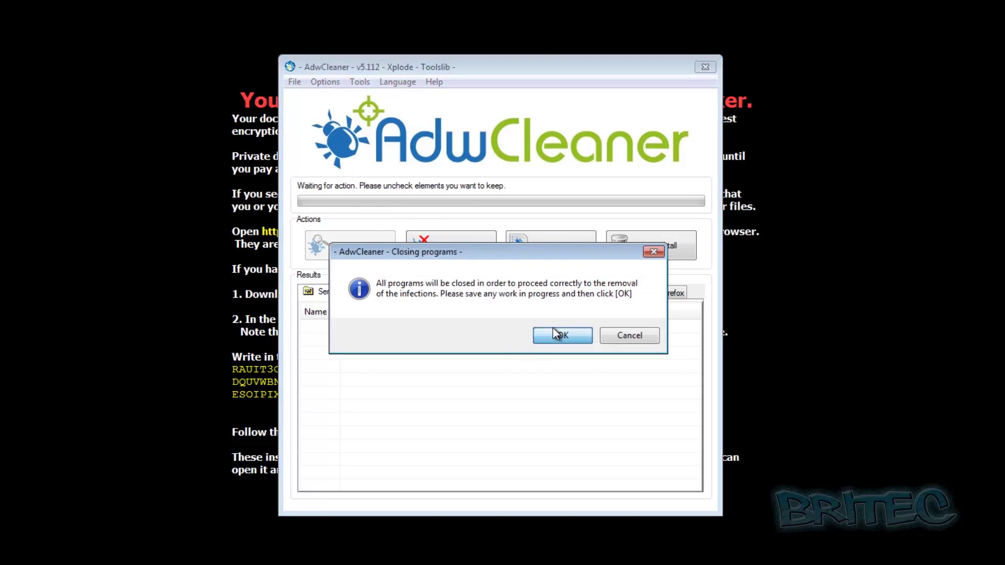
left_click(555, 332)
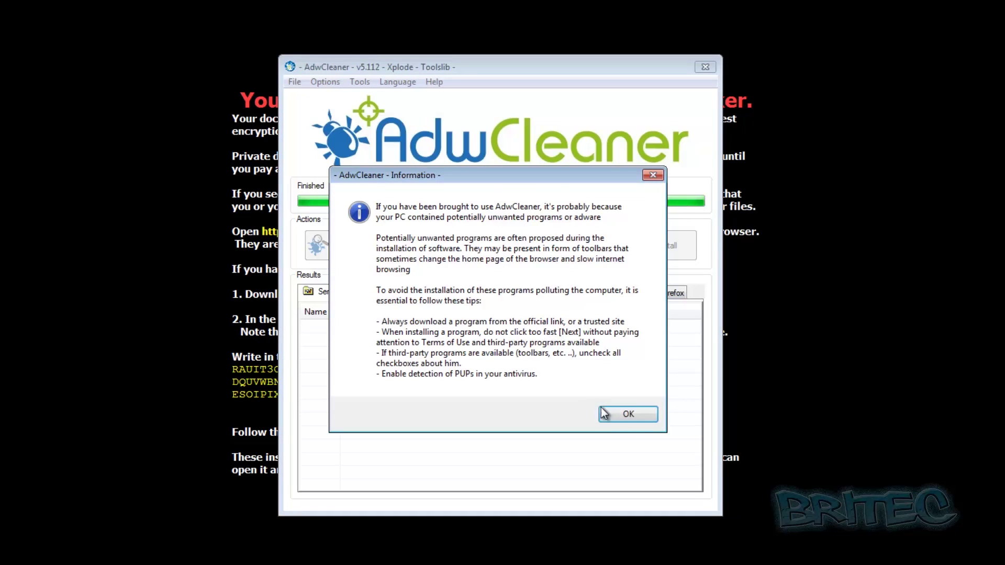
left_click(633, 416)
left_click(608, 335)
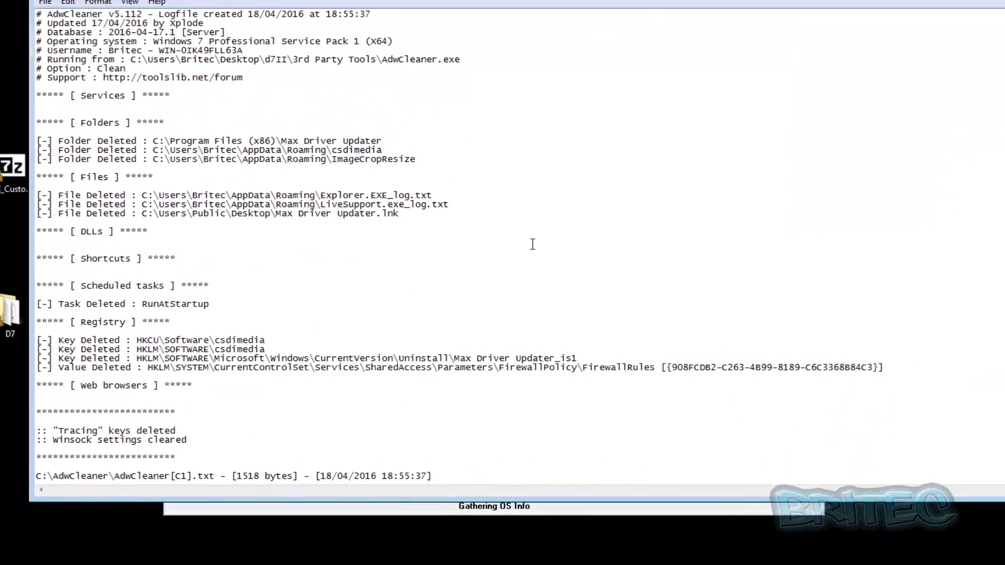
Look through the AdwCleaner cleanup log and resume the interrupted Auto Mode run in d7II.
scroll(502, 325, "down", 2)
scroll(472, 330, "up", 2)
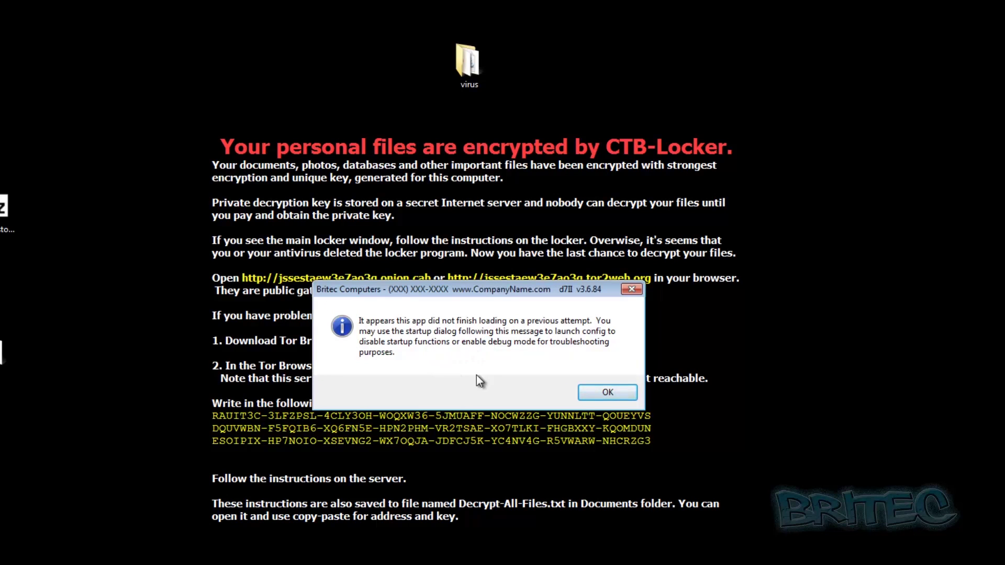
left_click(597, 392)
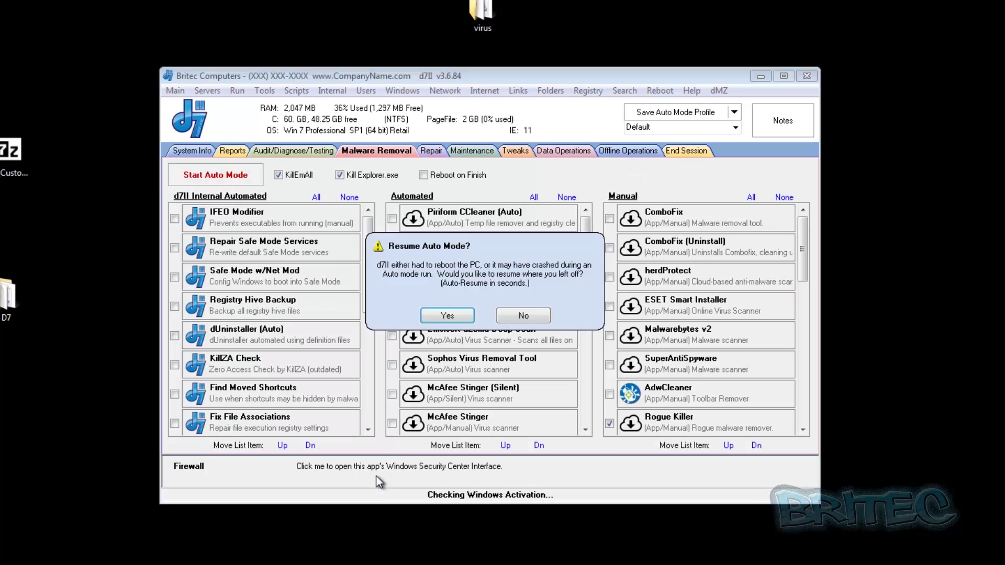
left_click(448, 315)
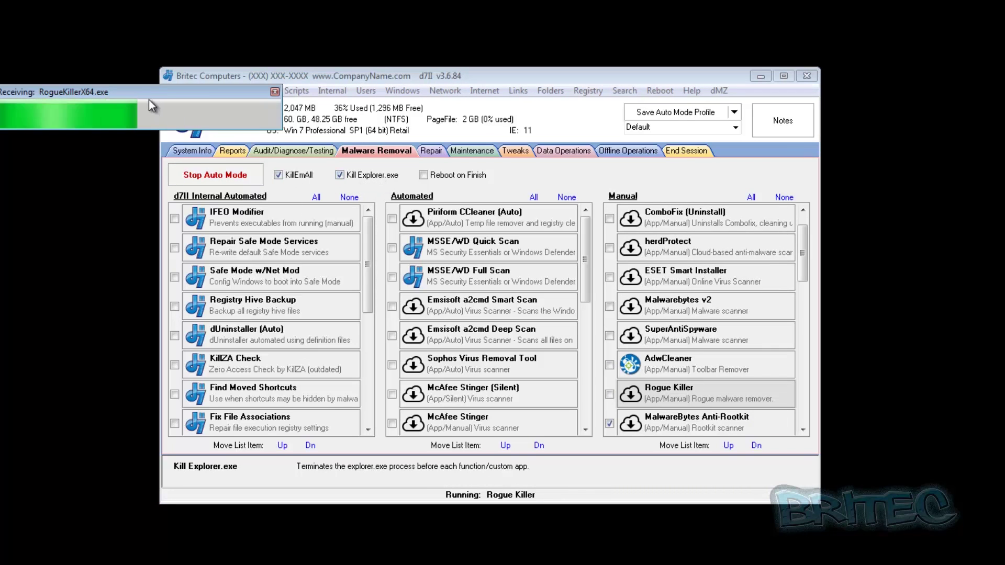
Accept the RogueKiller license agreement and start a scan with the default scan settings.
left_click_drag(143, 95, 307, 27)
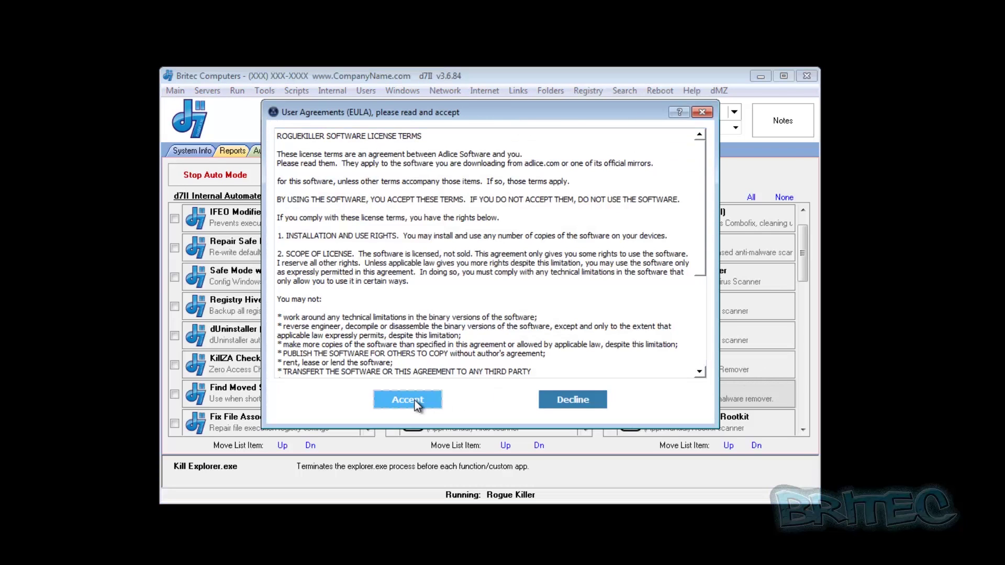
left_click(415, 400)
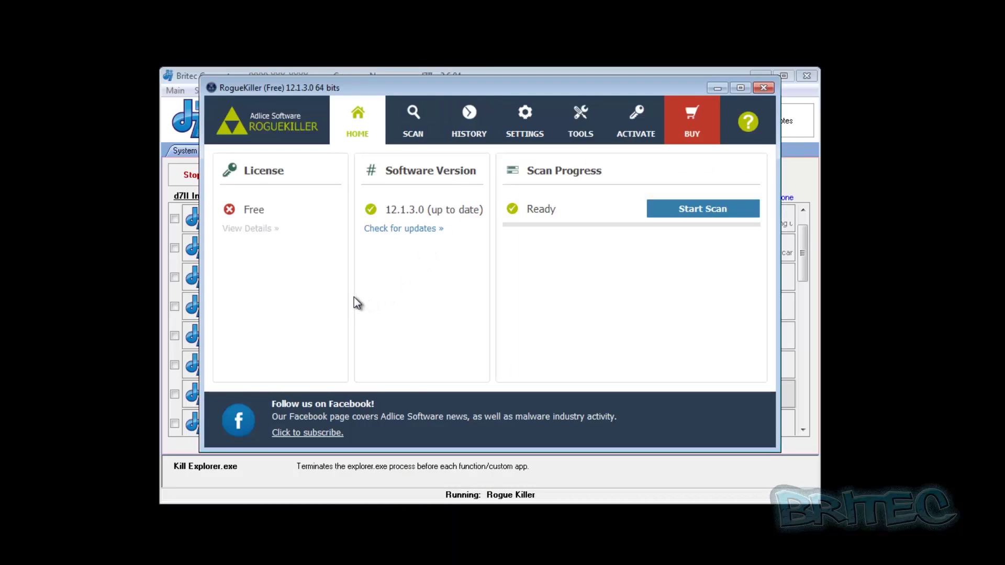
left_click(680, 209)
left_click(664, 422)
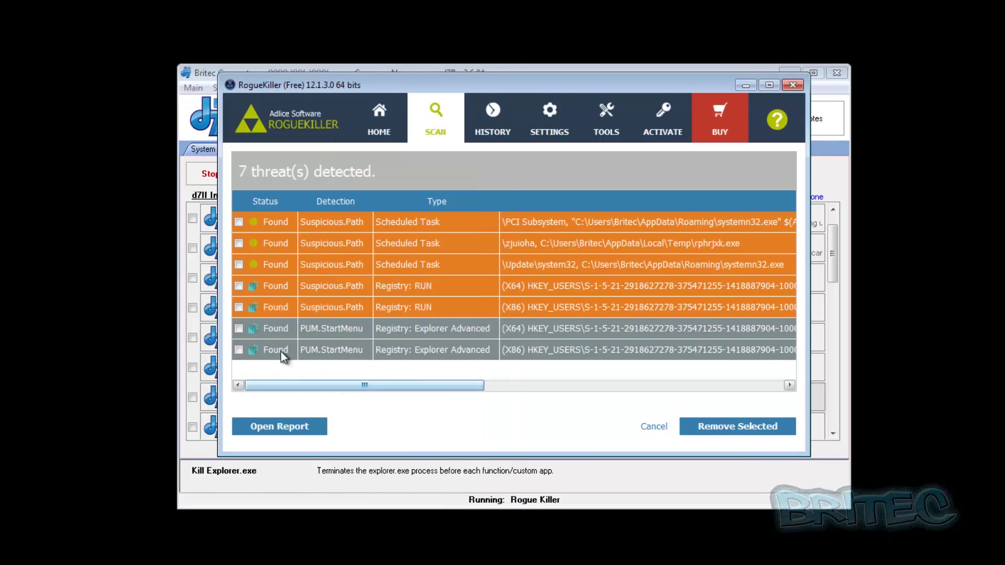
Select all detected scheduled task, Registry RUN and PUM.StartMenu items in RogueKiller and remove them.
left_click(239, 222)
left_click(239, 243)
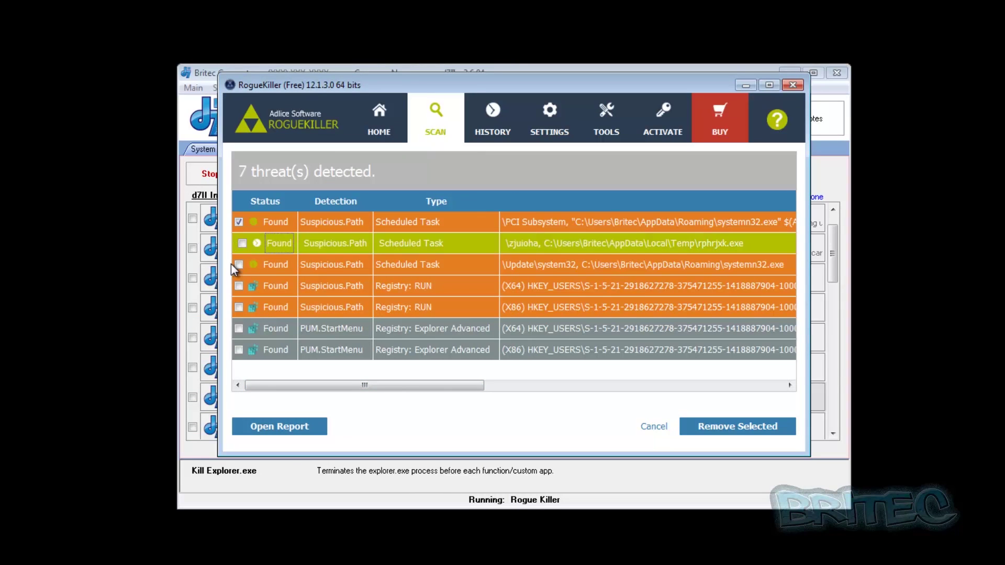
left_click(241, 243)
left_click(239, 265)
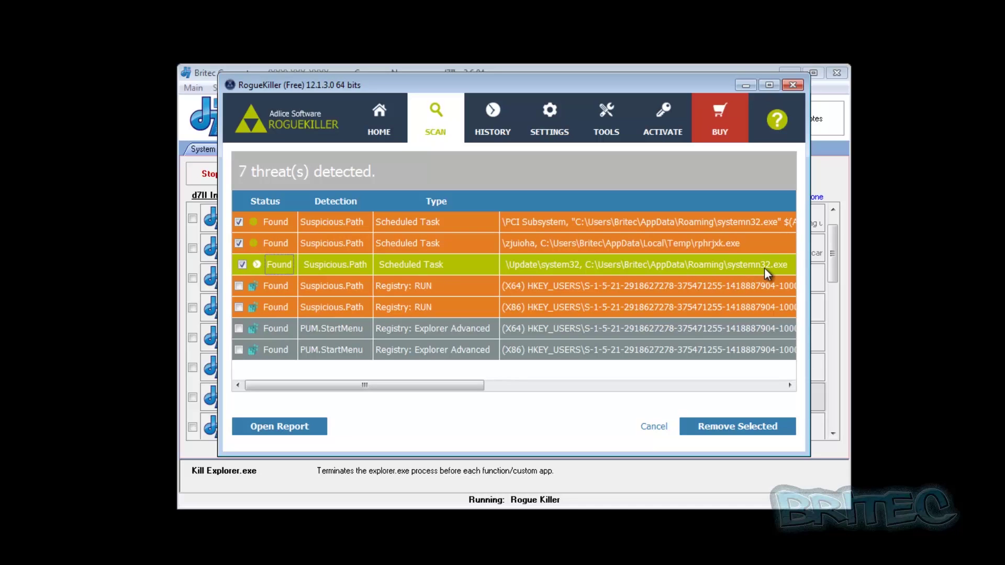
left_click(239, 286)
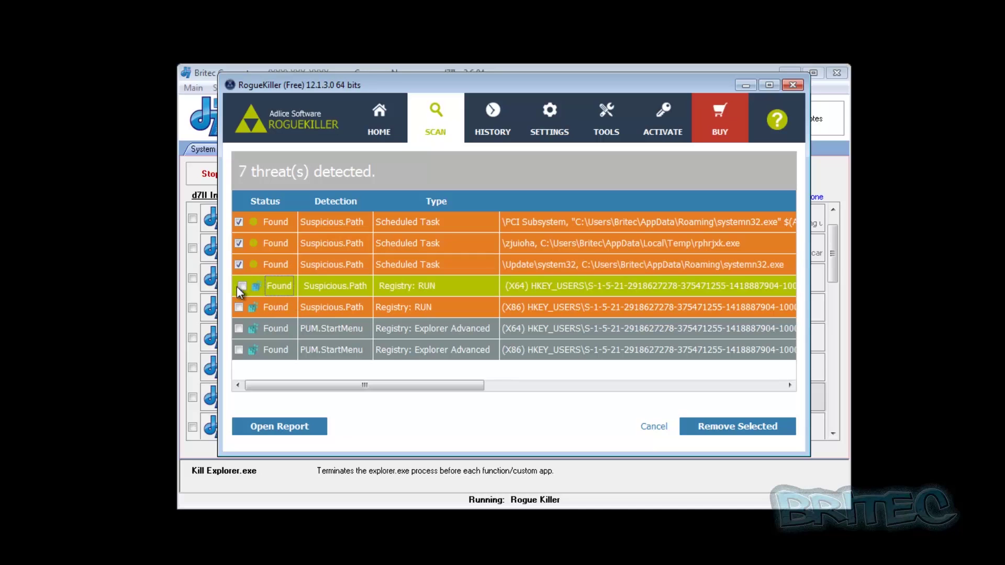
left_click(238, 308)
left_click(742, 427)
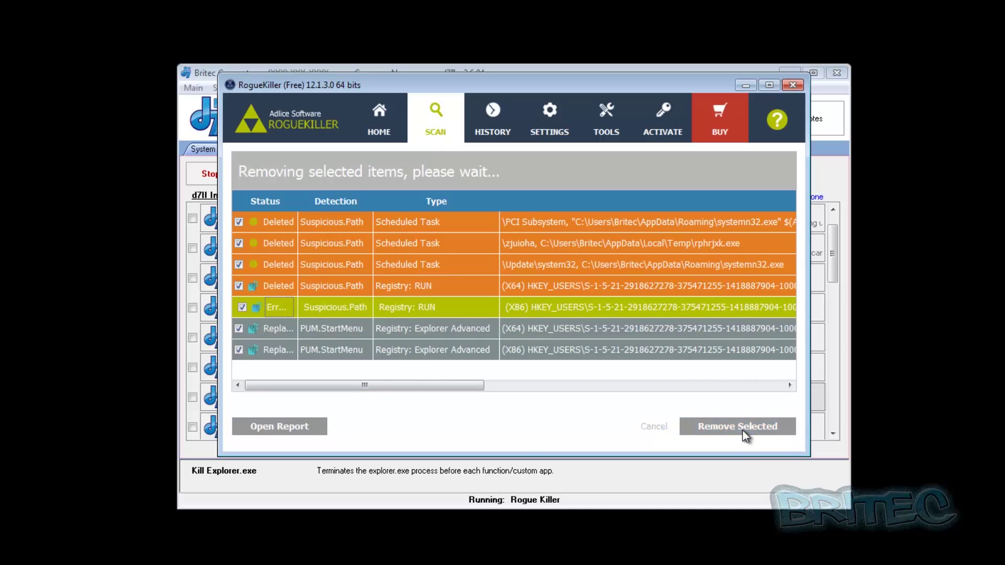
Finish and close RogueKiller, and resume Auto Mode in d7II to launch MalwareBytes Anti-Rootkit.
left_click(780, 428)
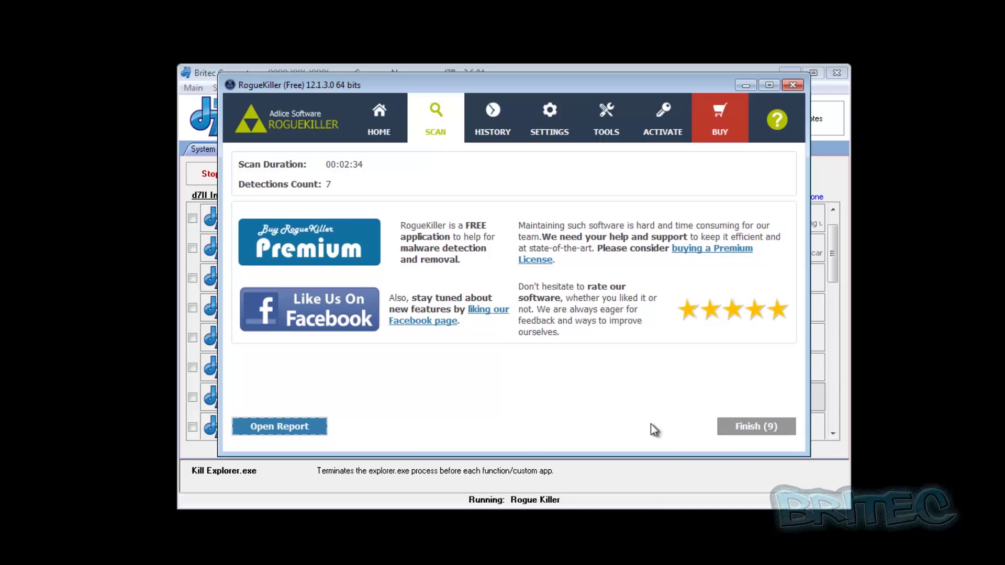
left_click(756, 428)
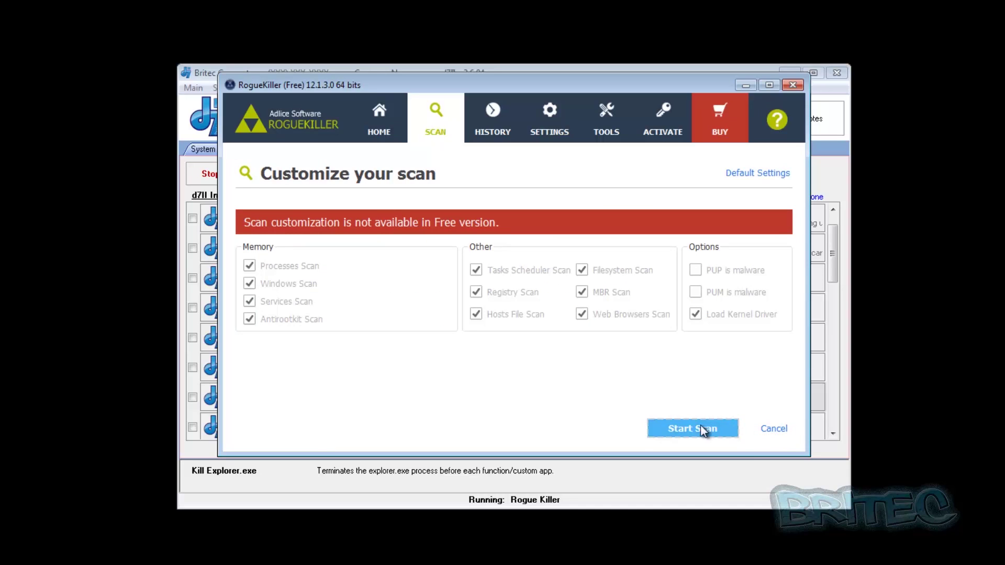
left_click(791, 84)
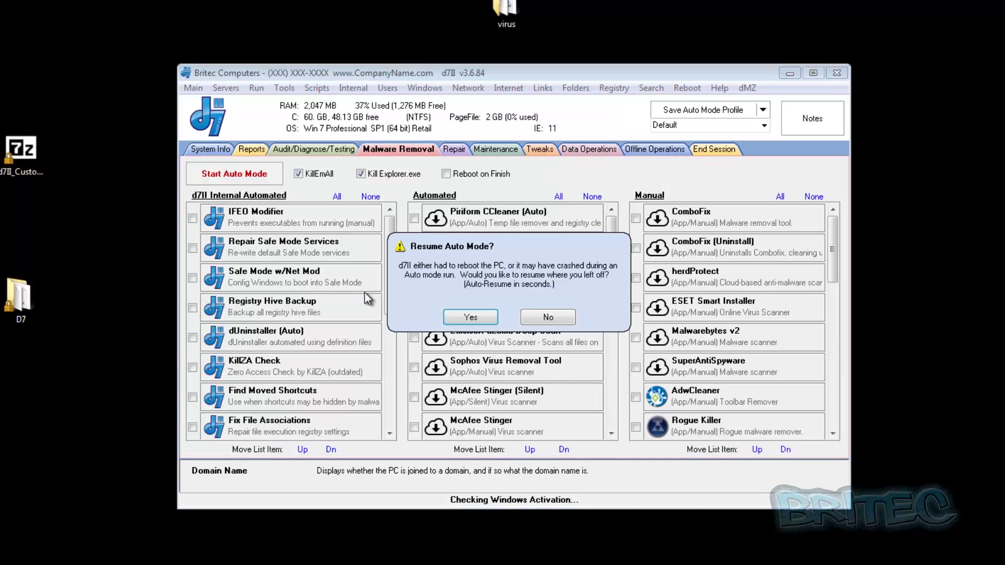
left_click(467, 315)
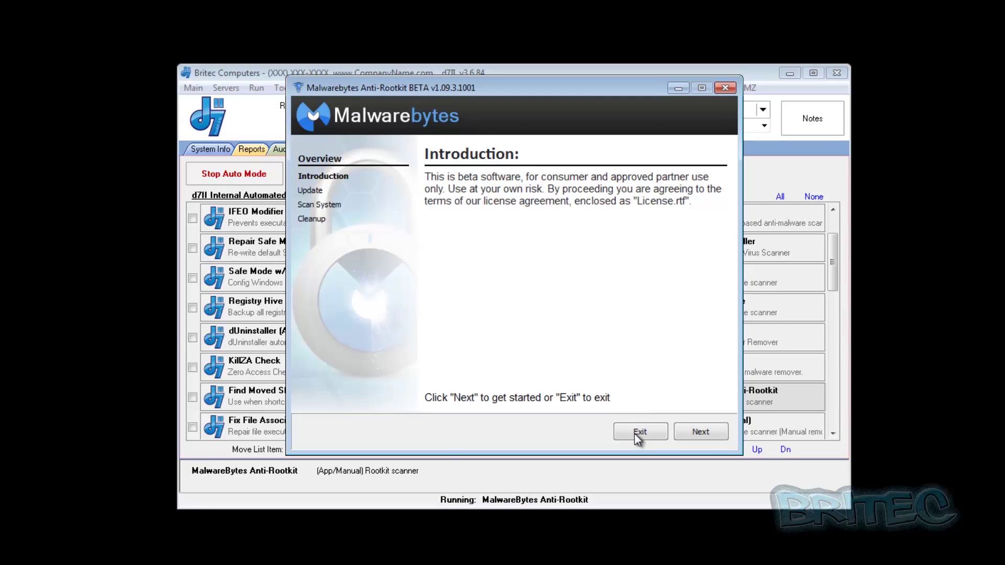
Update the Malwarebytes Anti-Rootkit malware database and start a system scan of drivers, sectors and system.
left_click(700, 432)
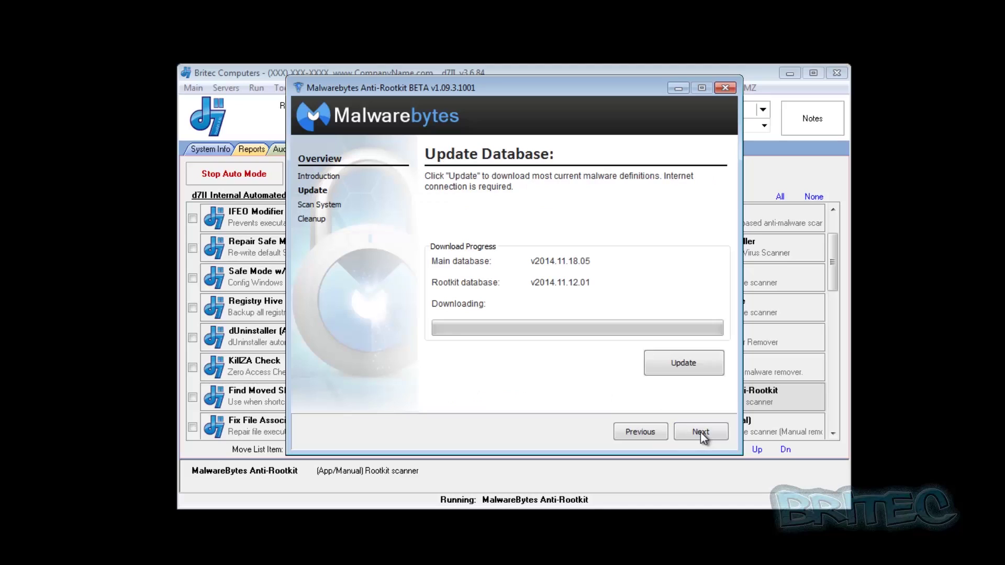
left_click(694, 374)
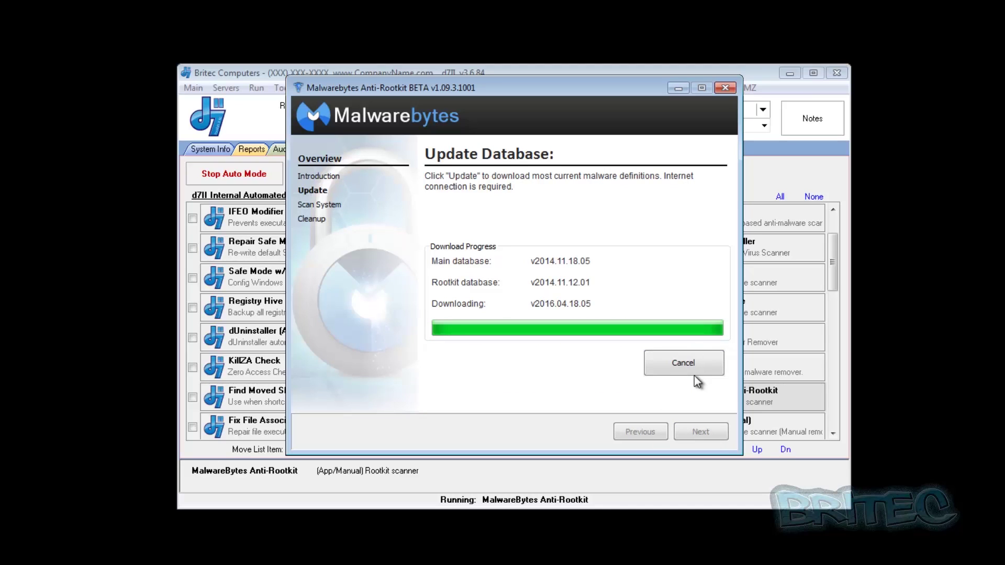
left_click(680, 439)
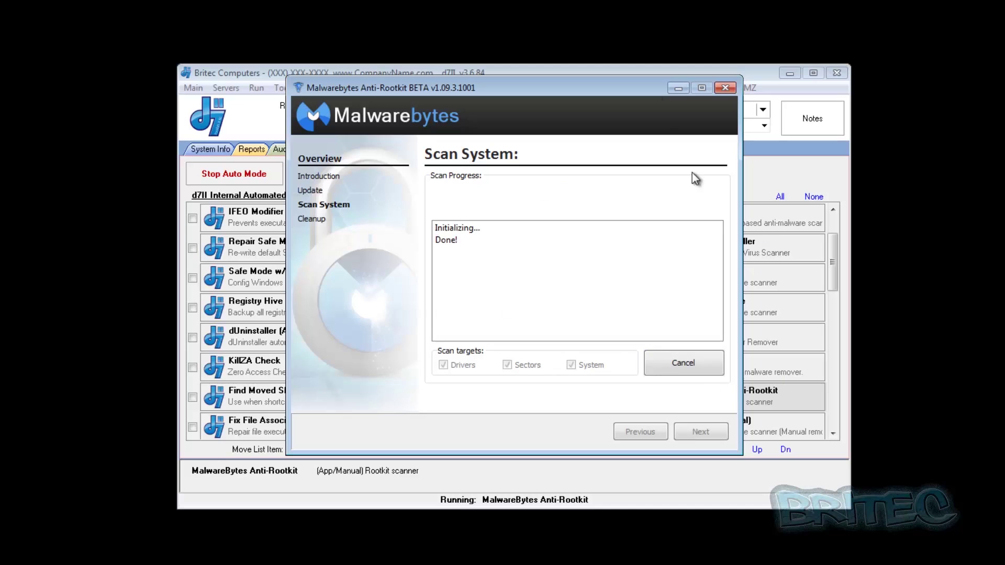
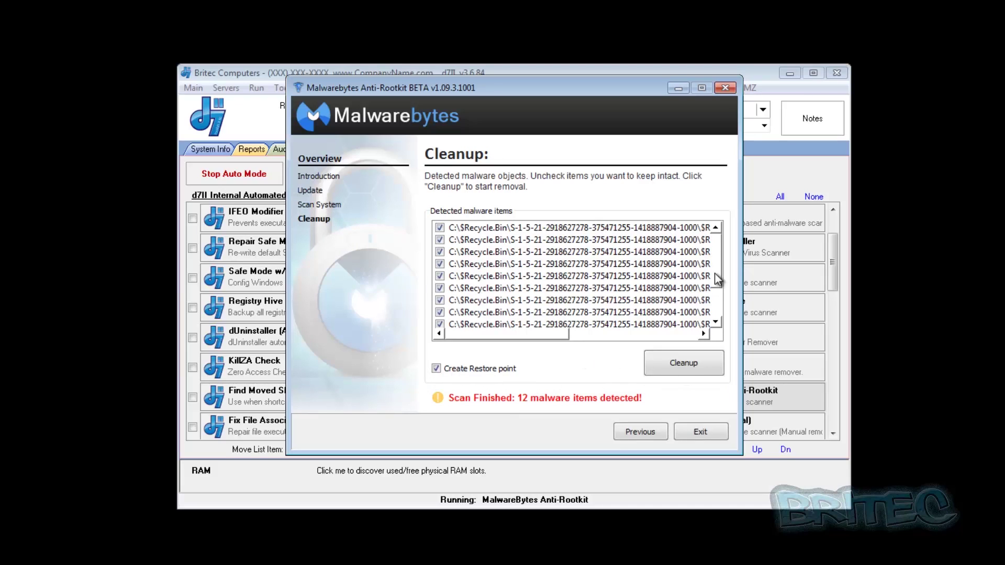
Clean up all detected malware items in Malwarebytes Anti-Rootkit with a reboot, and resume the interrupted Auto Mode run in d7II.
scroll(711, 256, "down", 2)
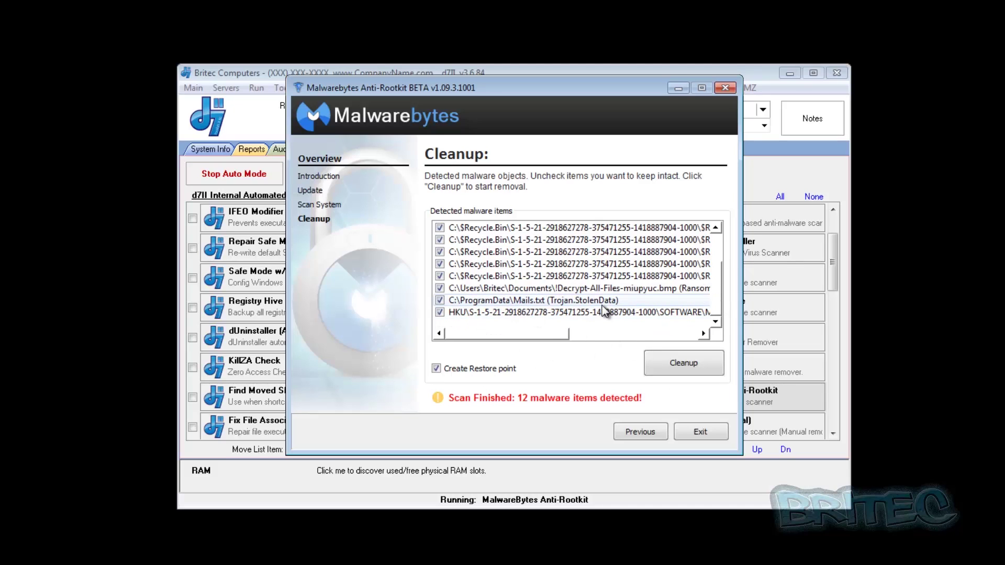
left_click(671, 360)
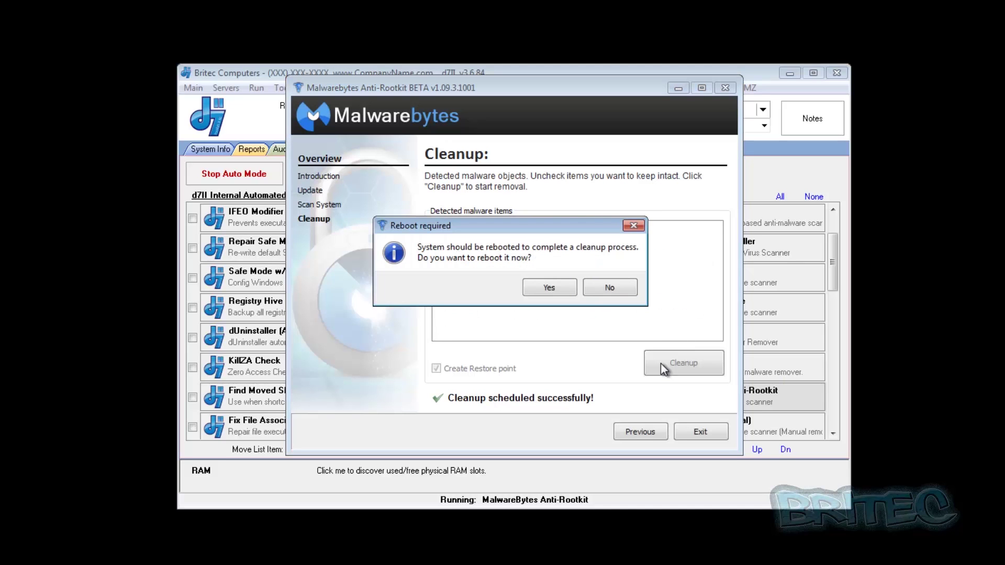
left_click(544, 290)
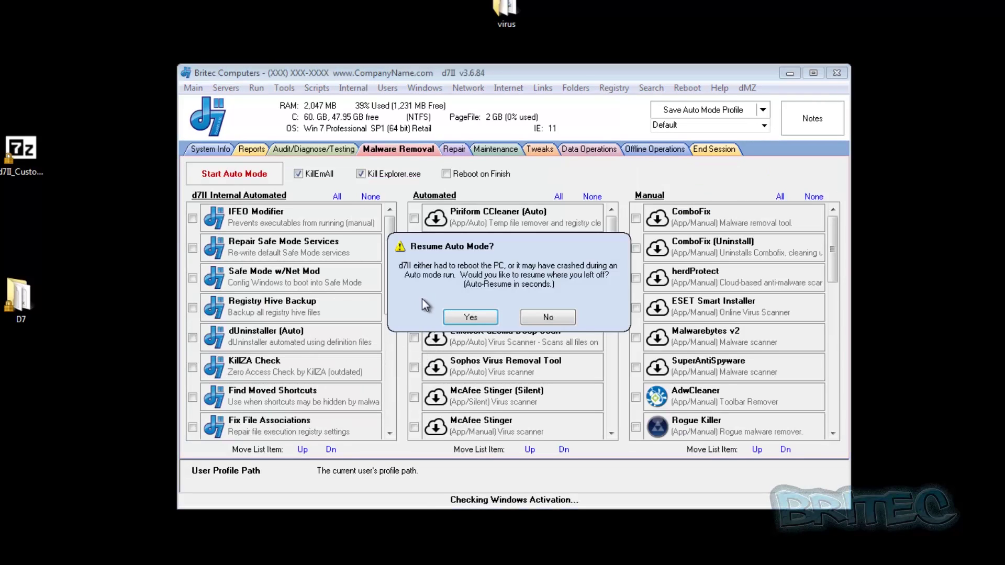
left_click(460, 316)
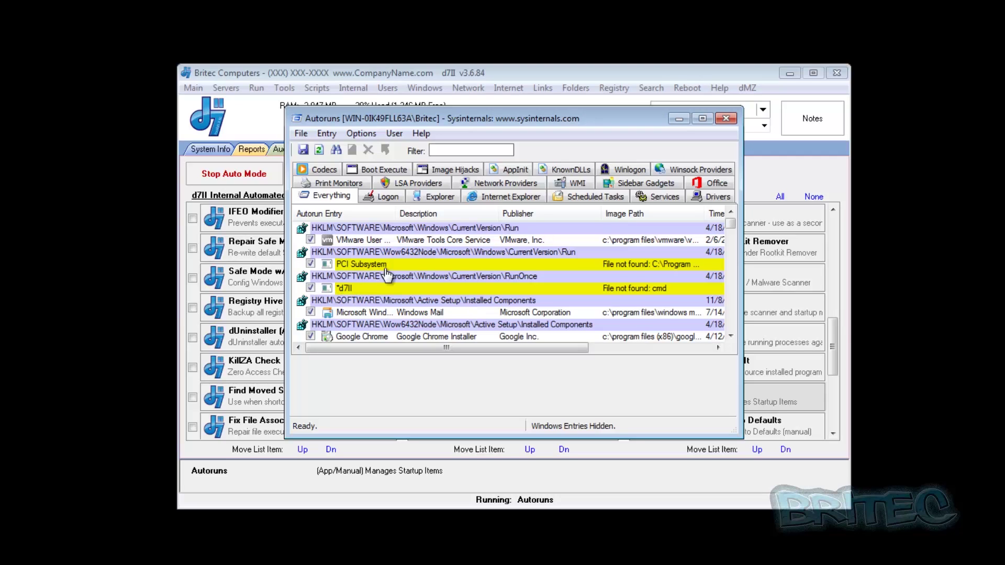
Disable and delete the PCI Subsystem startup entry under the Wow6432Node Run key in Autoruns.
left_click(311, 264)
right_click(412, 266)
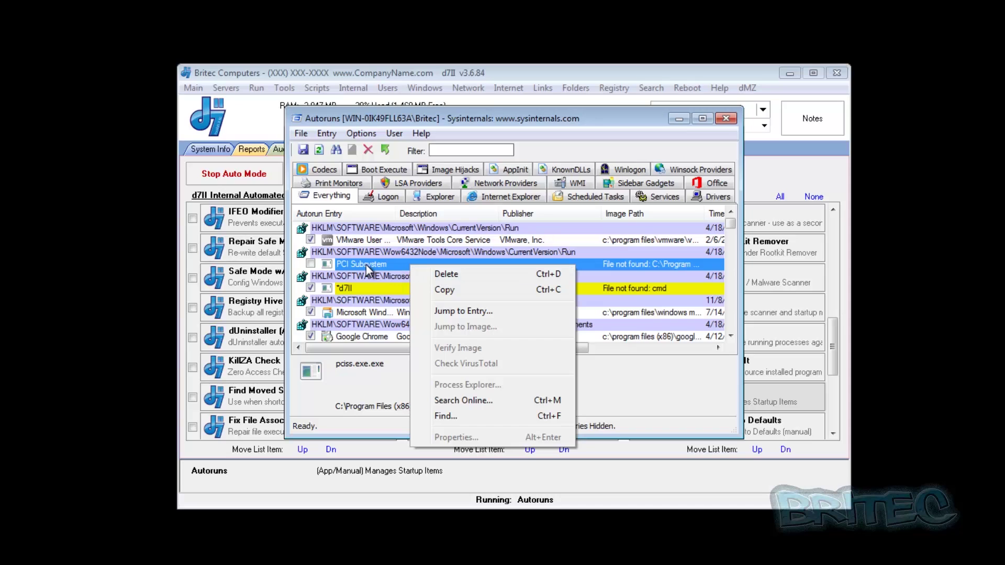
left_click(434, 274)
left_click(558, 327)
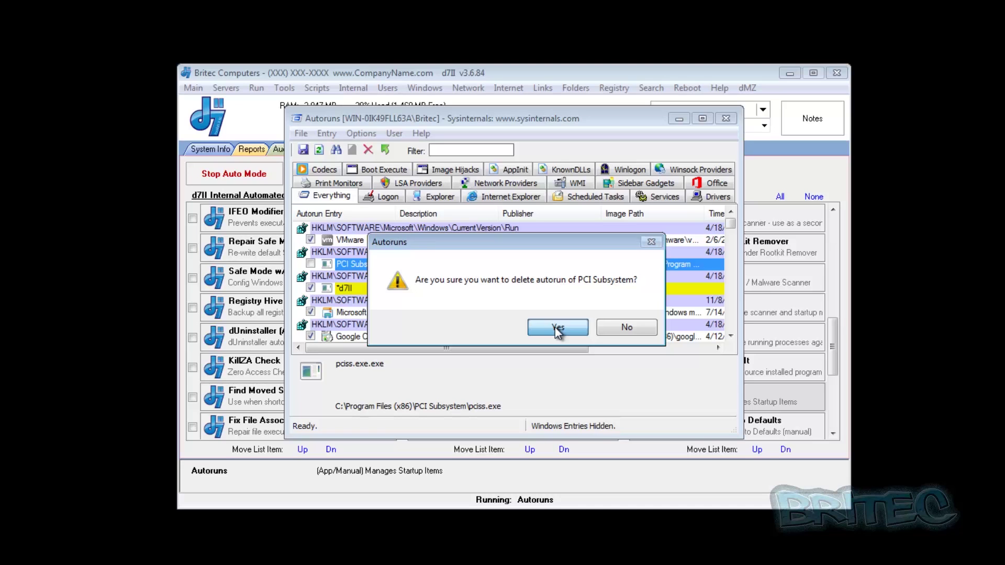
left_click(558, 328)
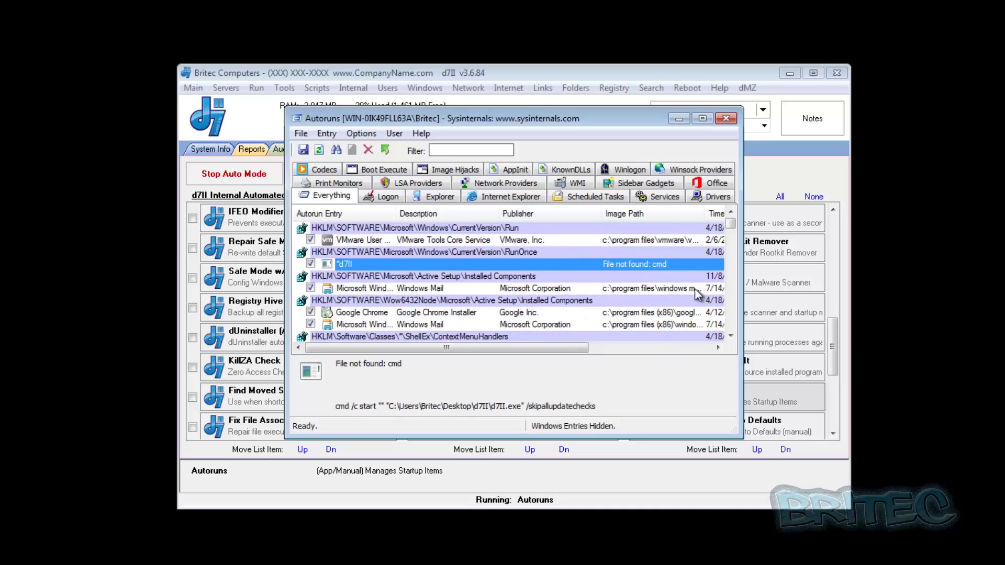
Delete the PCI Subsystem Task entry from the Task Scheduler section in Autoruns.
left_click(731, 336)
left_click(731, 336)
left_click(731, 336)
left_click(731, 337)
left_click(731, 337)
left_click(731, 336)
left_click(731, 336)
left_click(731, 337)
left_click(731, 337)
left_click(730, 336)
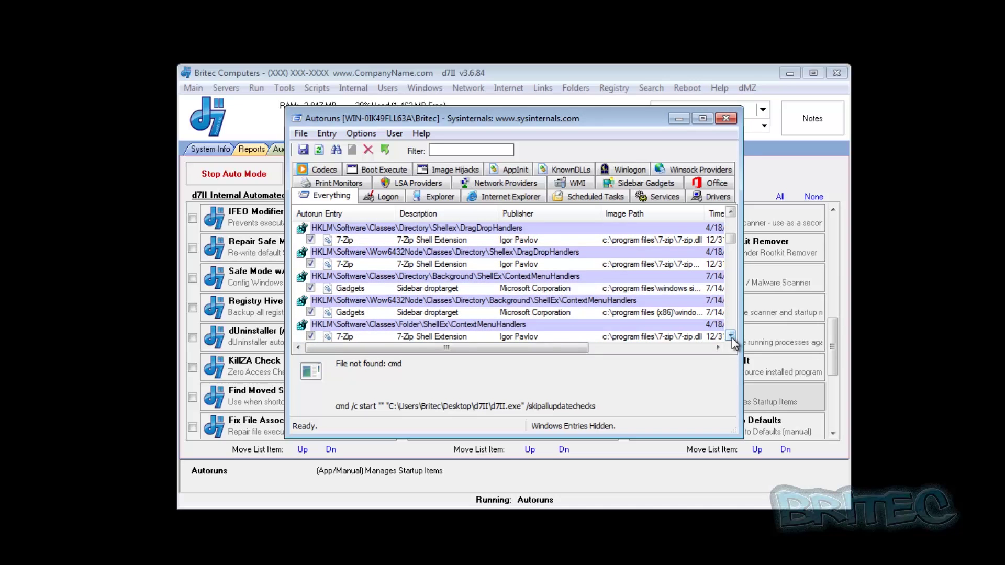
left_click(731, 336)
left_click(731, 336)
left_click(731, 336)
left_click(731, 336)
left_click(731, 336)
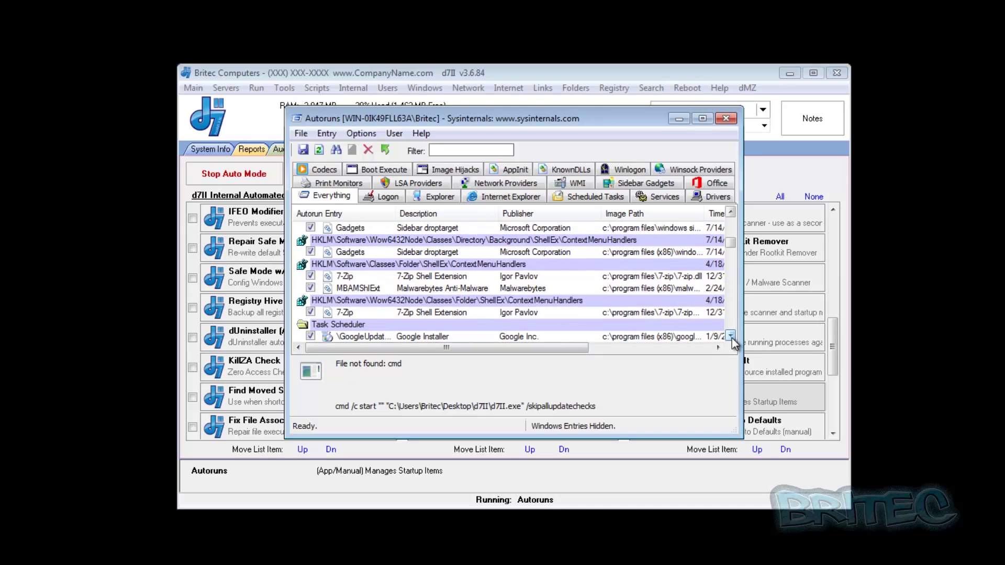
left_click_drag(742, 316, 800, 317)
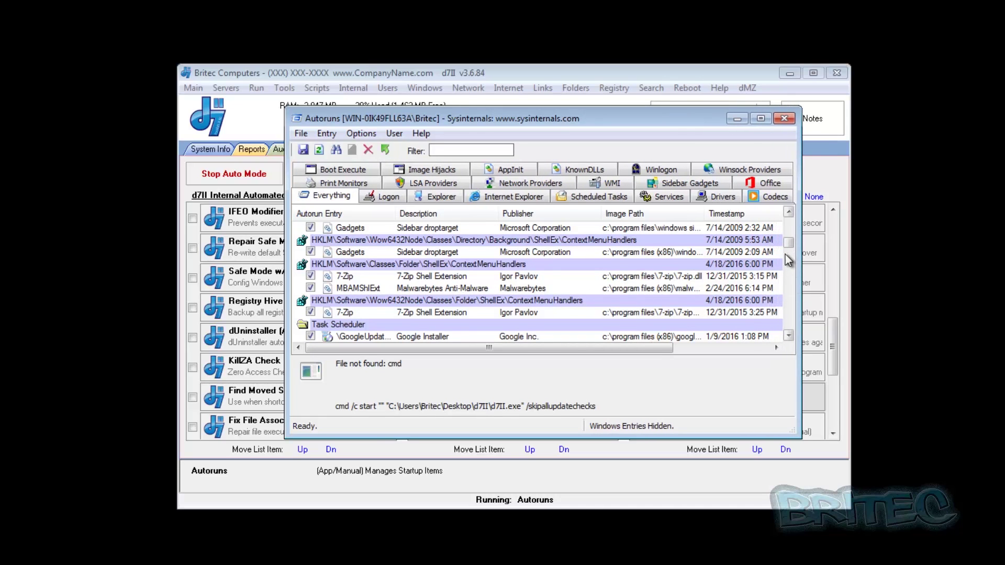
left_click_drag(787, 243, 787, 248)
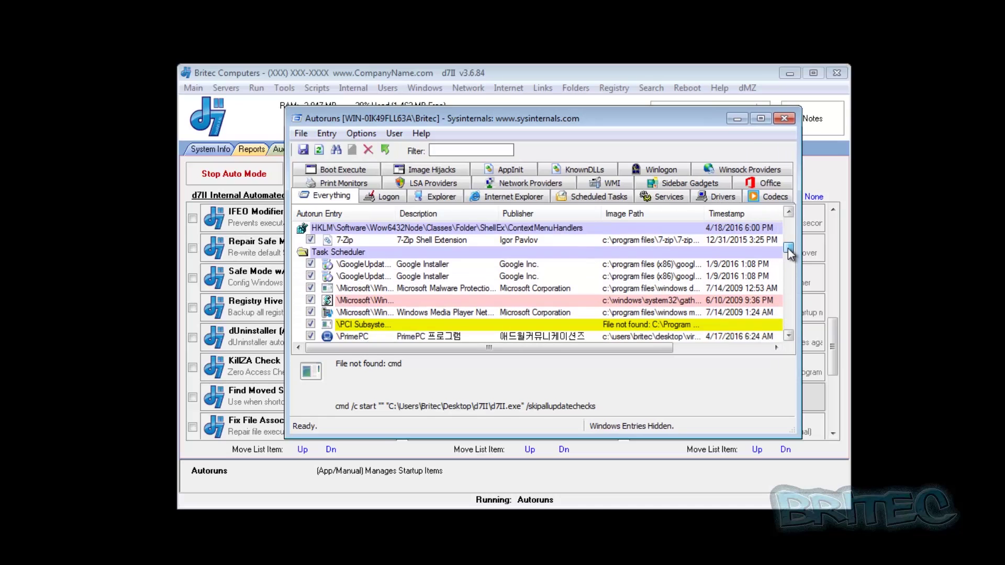
left_click(362, 323)
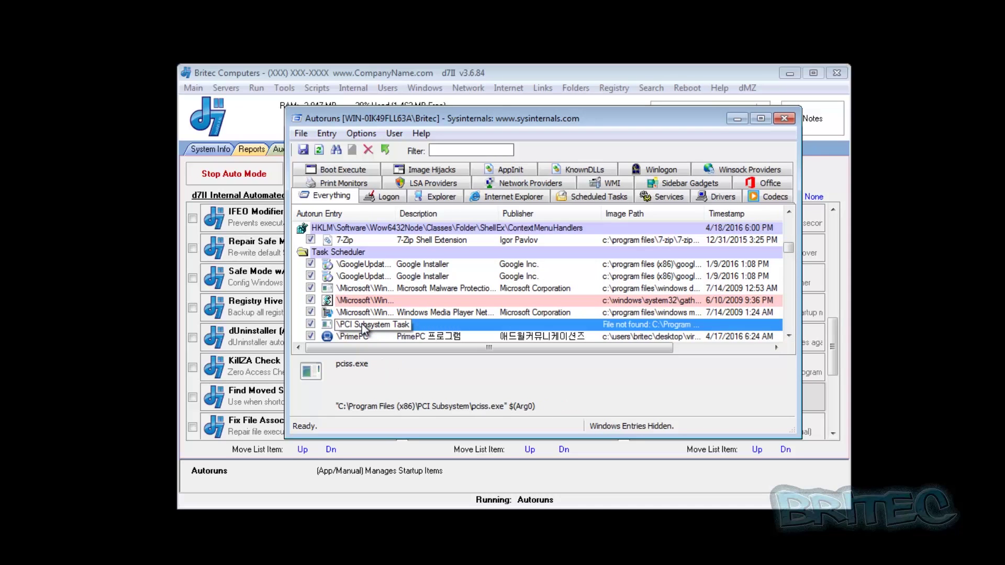
right_click(466, 324)
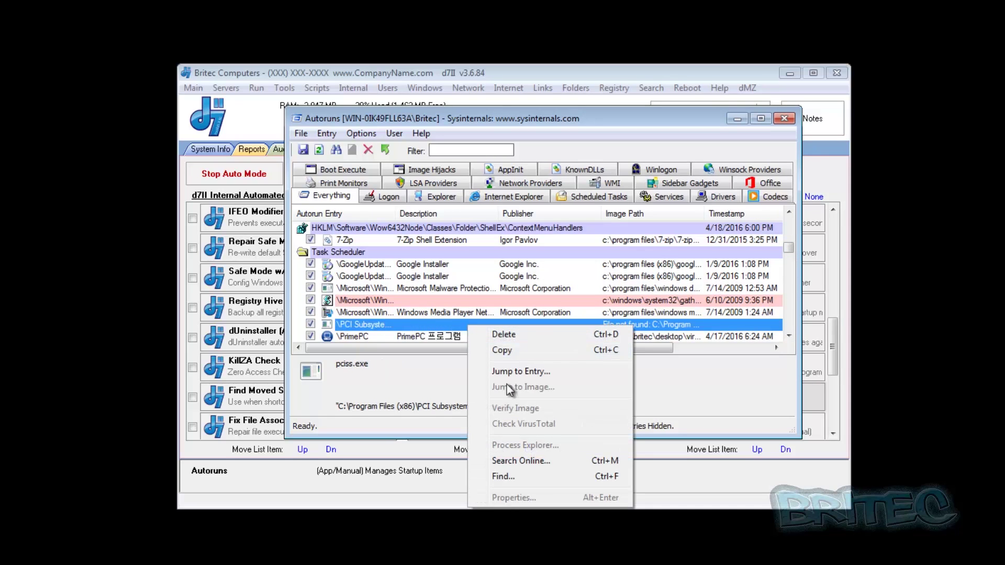
left_click(510, 335)
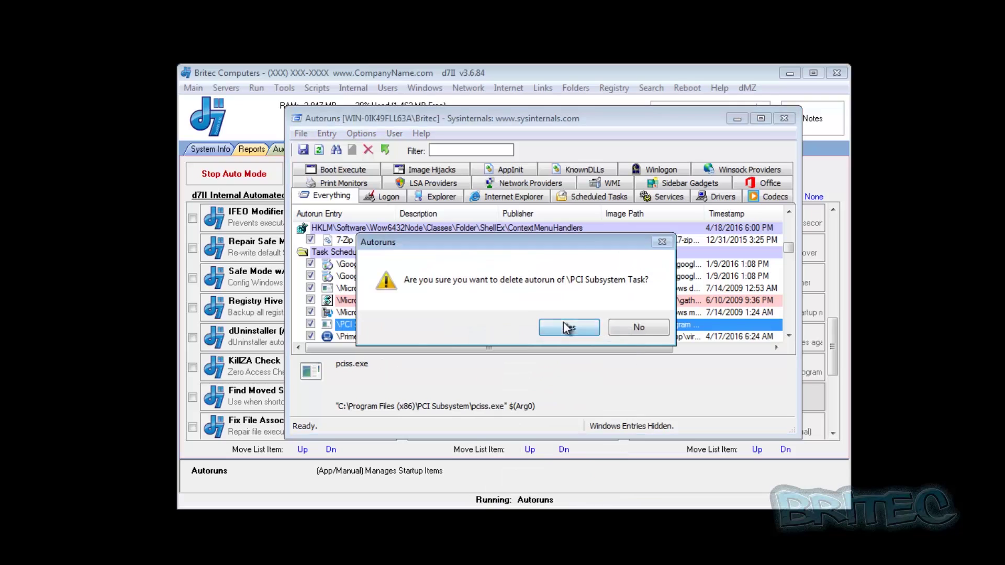
left_click(566, 327)
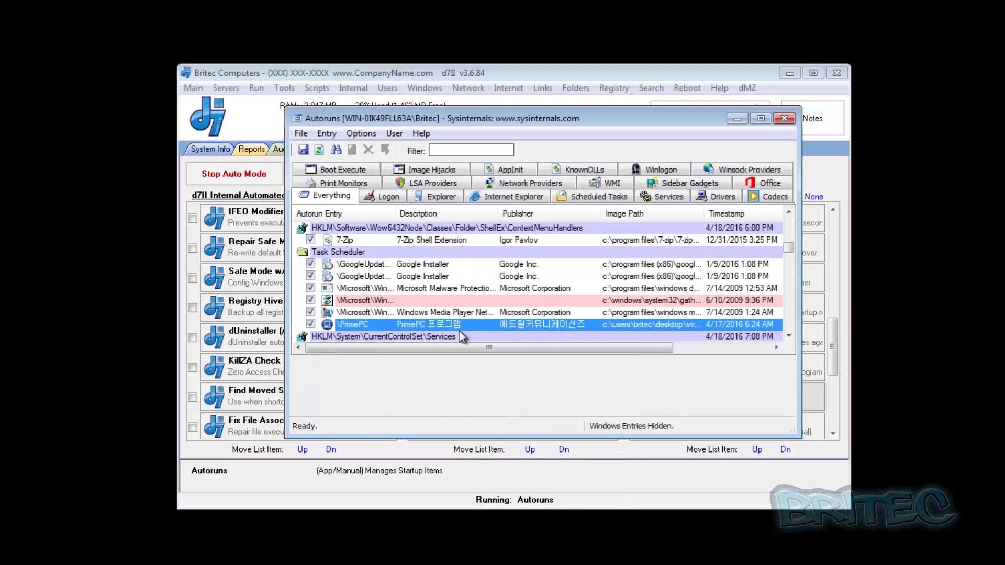
Delete the PrimePC entry from the Task Scheduler section in Autoruns.
right_click(363, 325)
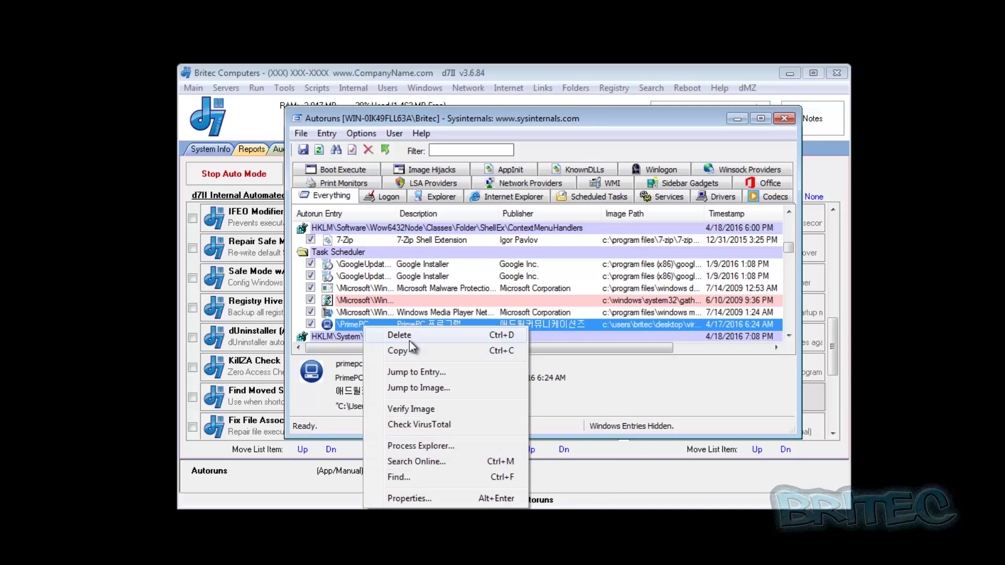
left_click(408, 338)
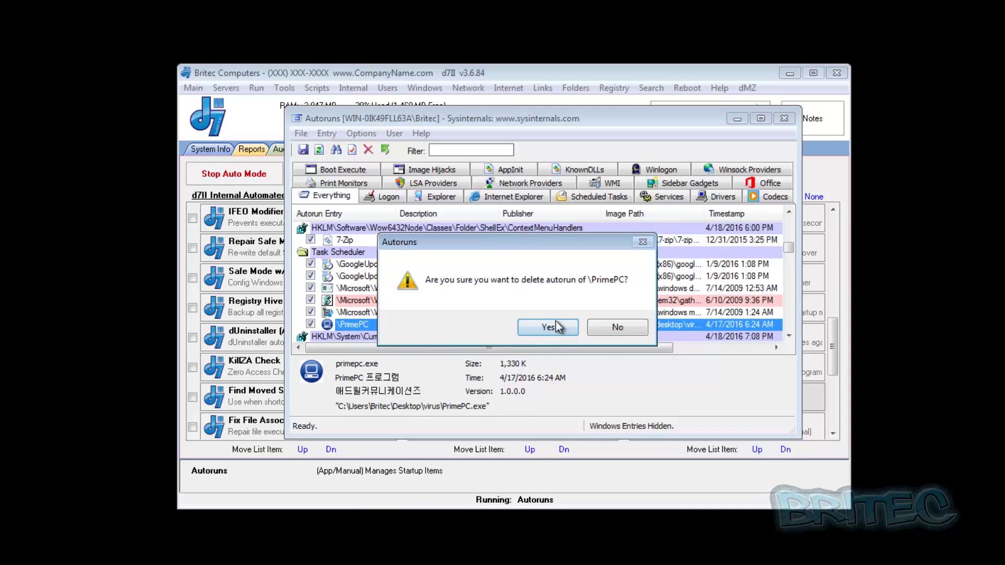
left_click(547, 328)
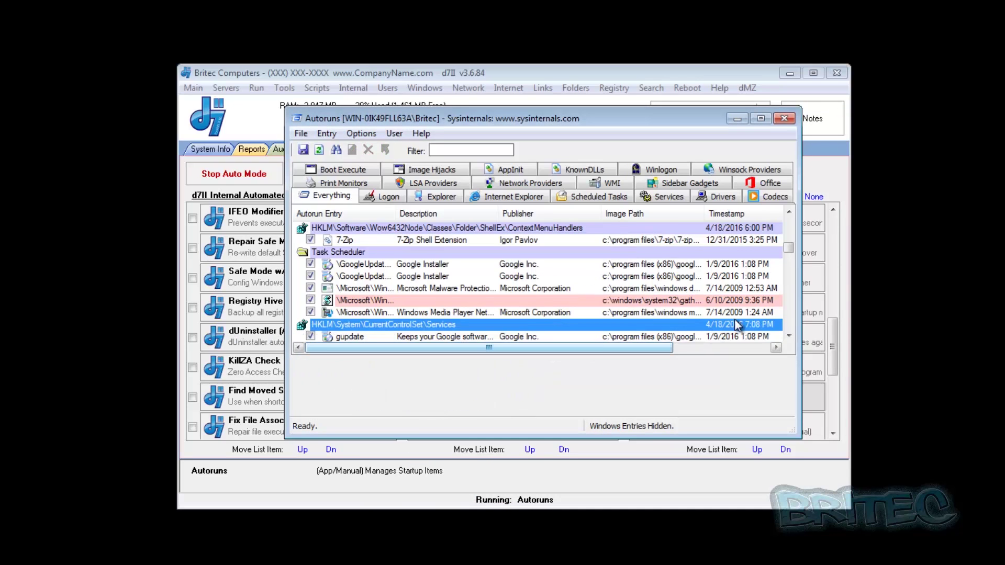
Examine the services and driver autorun entries for suspicious or missing files.
scroll(789, 343, "down", 3)
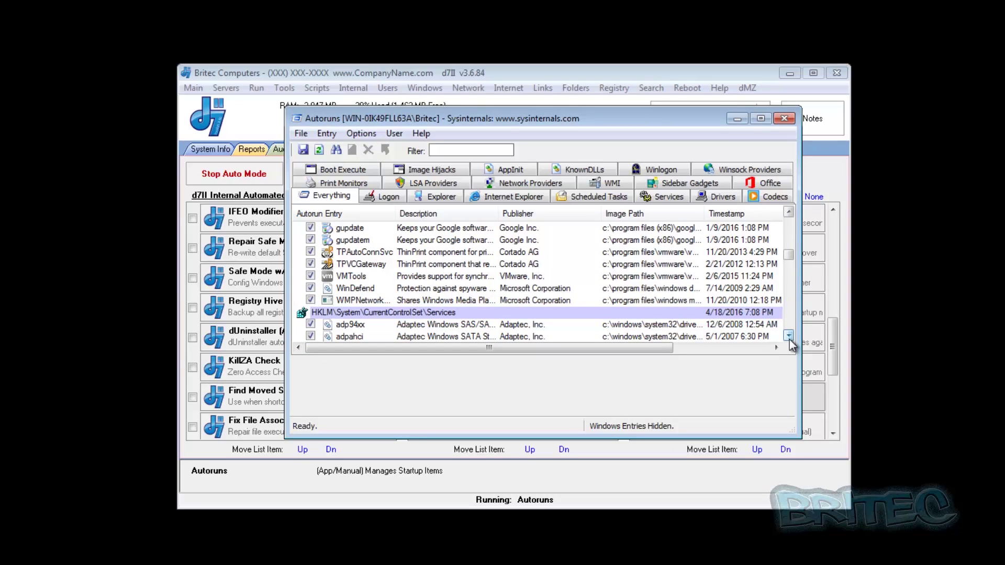
left_click(788, 336)
left_click(788, 335)
left_click(789, 335)
left_click(789, 336)
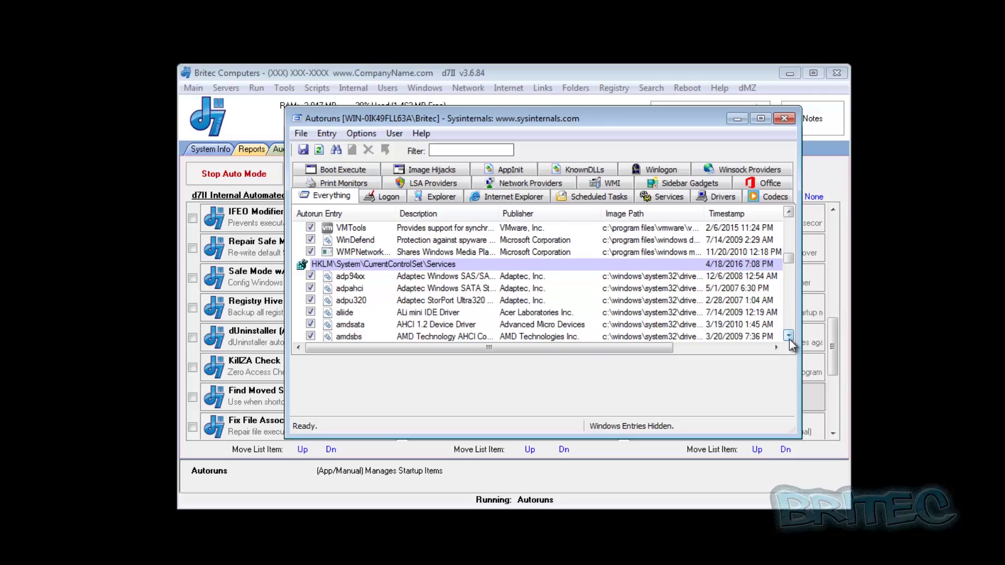
left_click(788, 336)
left_click(789, 335)
left_click(789, 335)
left_click(789, 335)
left_click(789, 335)
left_click(788, 336)
left_click(788, 335)
left_click(789, 335)
left_click(788, 335)
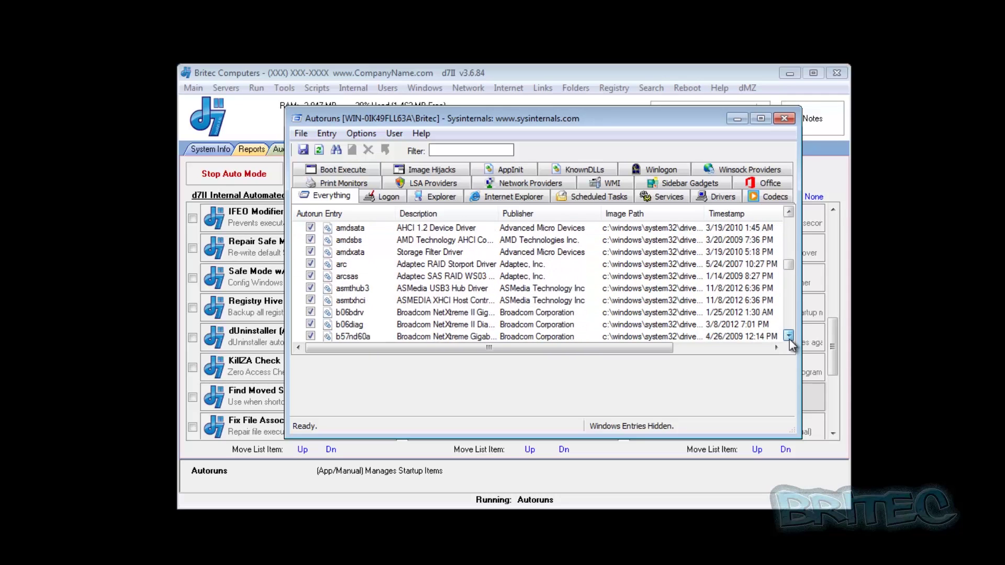
left_click(789, 335)
left_click(789, 335)
left_click(789, 336)
left_click(789, 335)
left_click(789, 336)
left_click(788, 336)
left_click(788, 336)
left_click(788, 335)
left_click(789, 336)
left_click(788, 335)
left_click(789, 336)
left_click(789, 335)
left_click(788, 336)
left_click(789, 336)
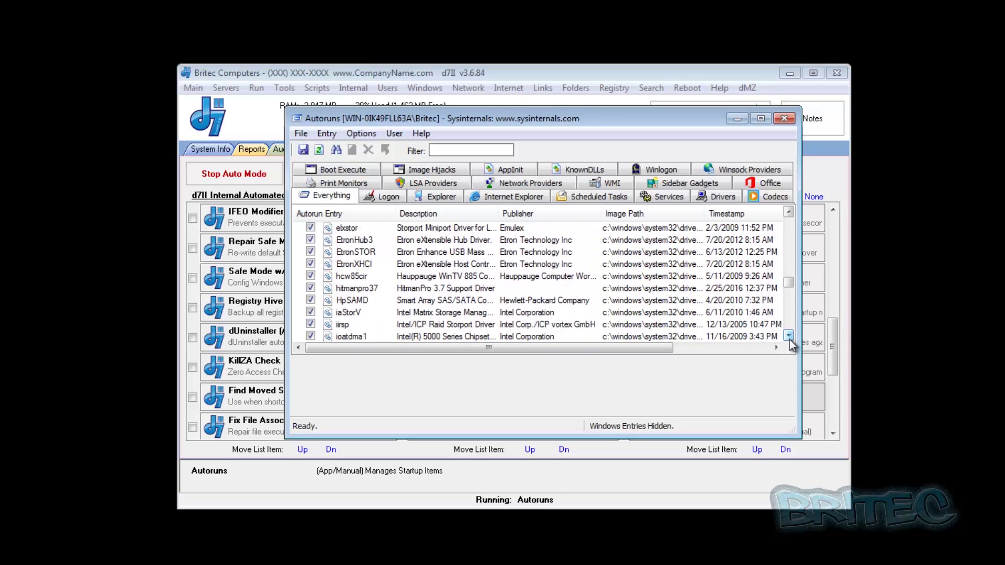
left_click(789, 335)
left_click(788, 335)
left_click(789, 335)
left_click(789, 336)
left_click(789, 336)
left_click(788, 335)
left_click(788, 335)
left_click(788, 335)
left_click(789, 335)
left_click(788, 335)
left_click(789, 336)
left_click(788, 335)
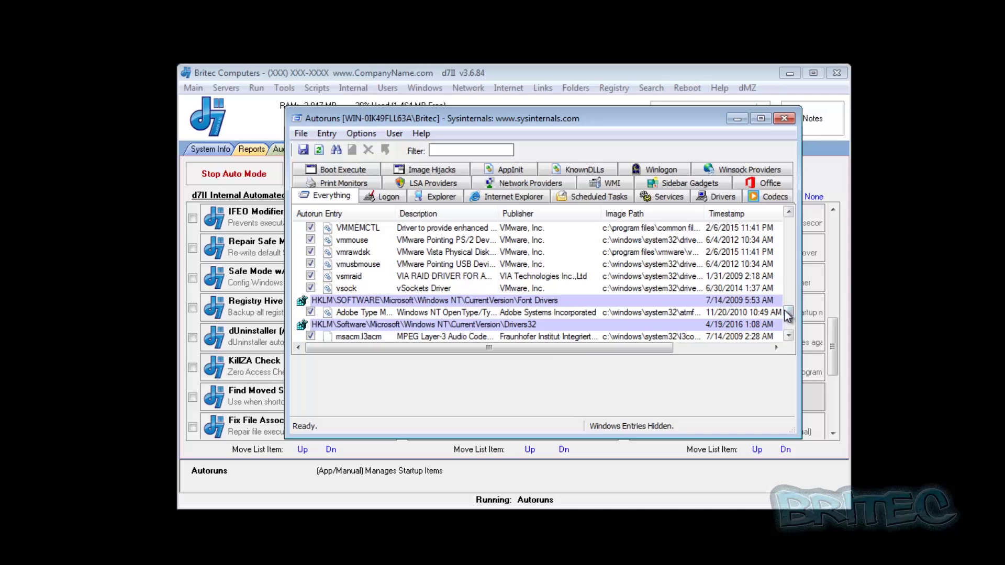
Delete the BVTConsumer entry from the WMI Database Entries at the end of the autorun list.
left_click_drag(789, 313, 789, 329)
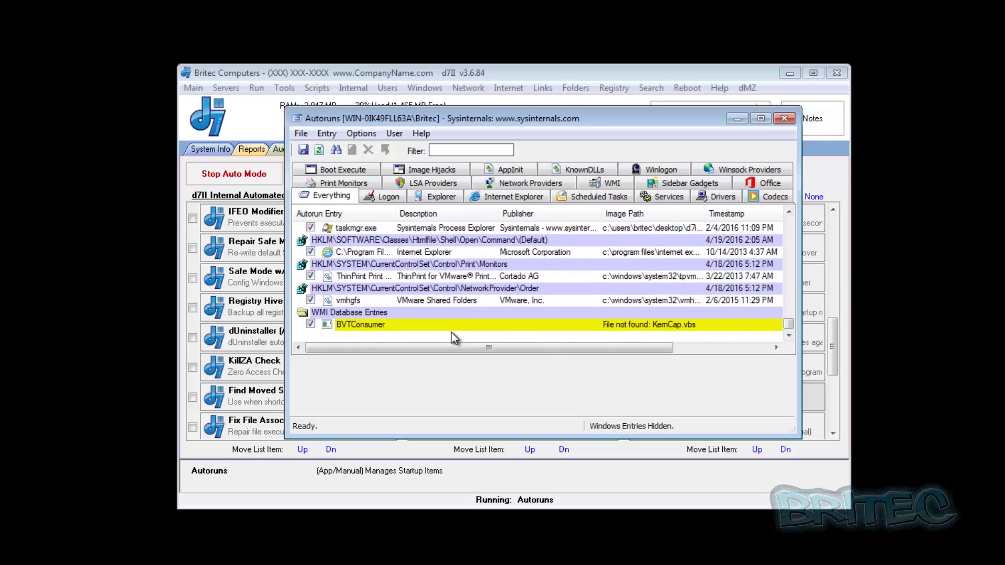
left_click(394, 328)
right_click(400, 324)
left_click(432, 334)
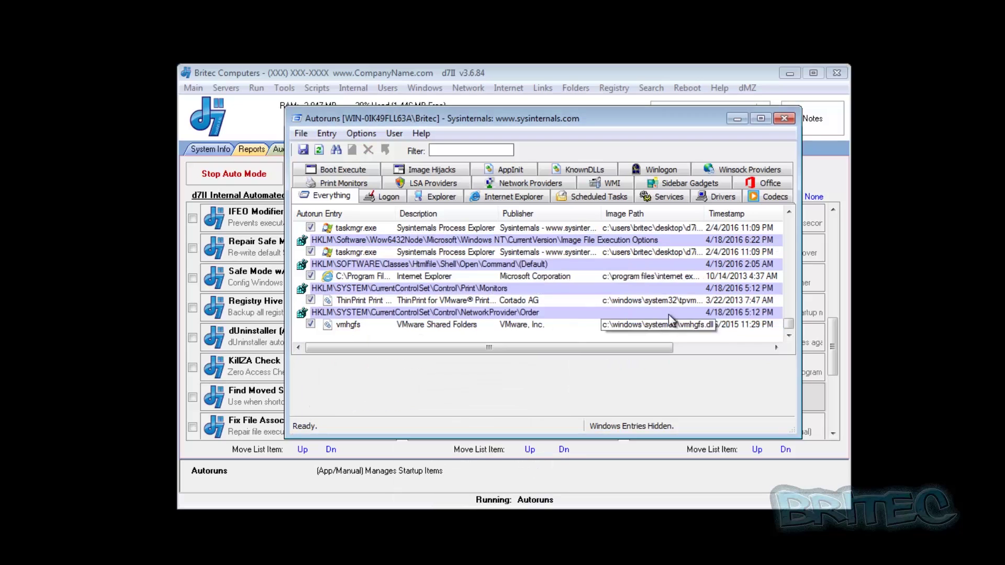
Check the Logon and Winlogon autorun entries, and close Autoruns so Auto Mode continues.
left_click(405, 195)
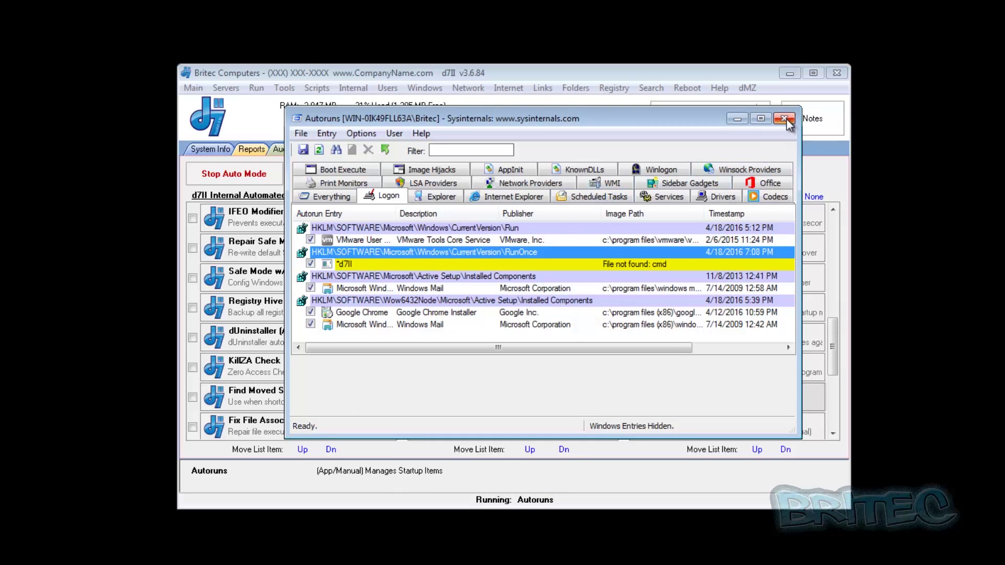
left_click(655, 171)
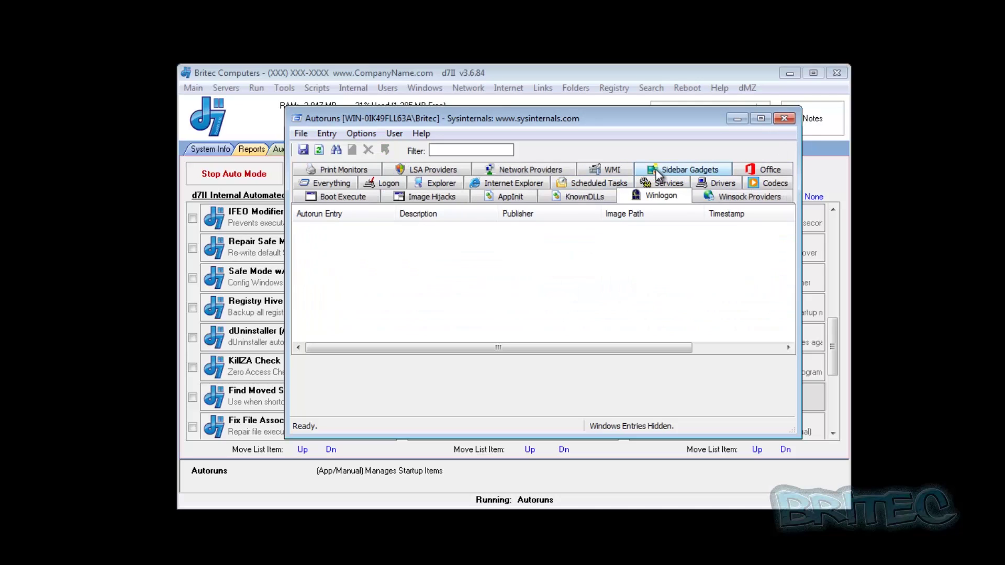
left_click(784, 119)
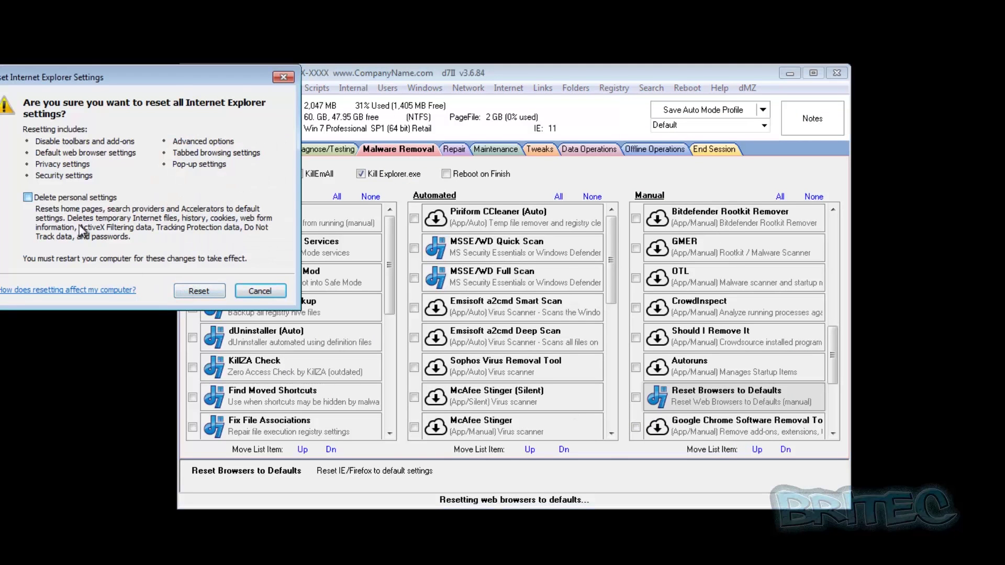
Reset all Internet Explorer settings, including deleting personal settings, and close the reset summary.
left_click(27, 197)
left_click(198, 291)
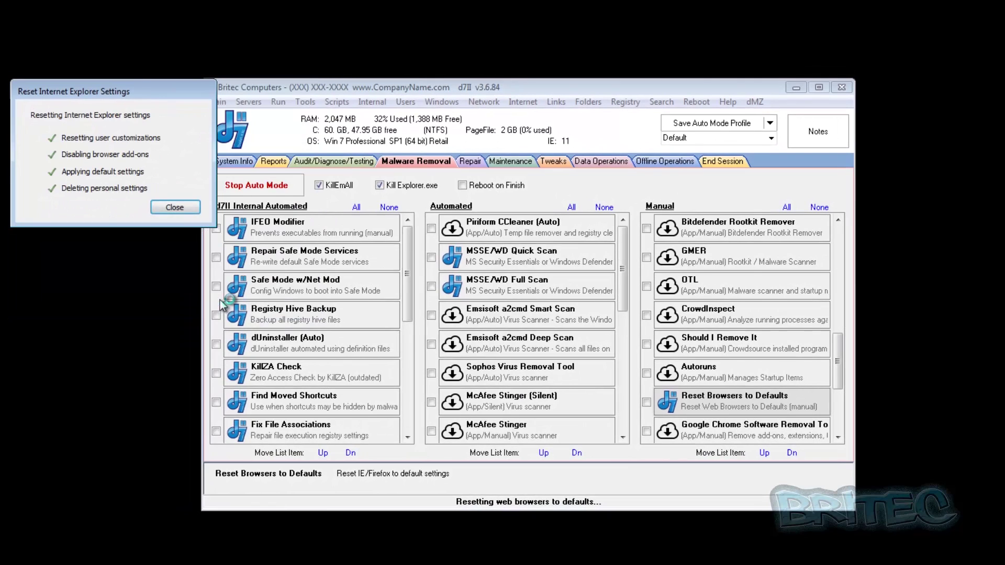
left_click(176, 207)
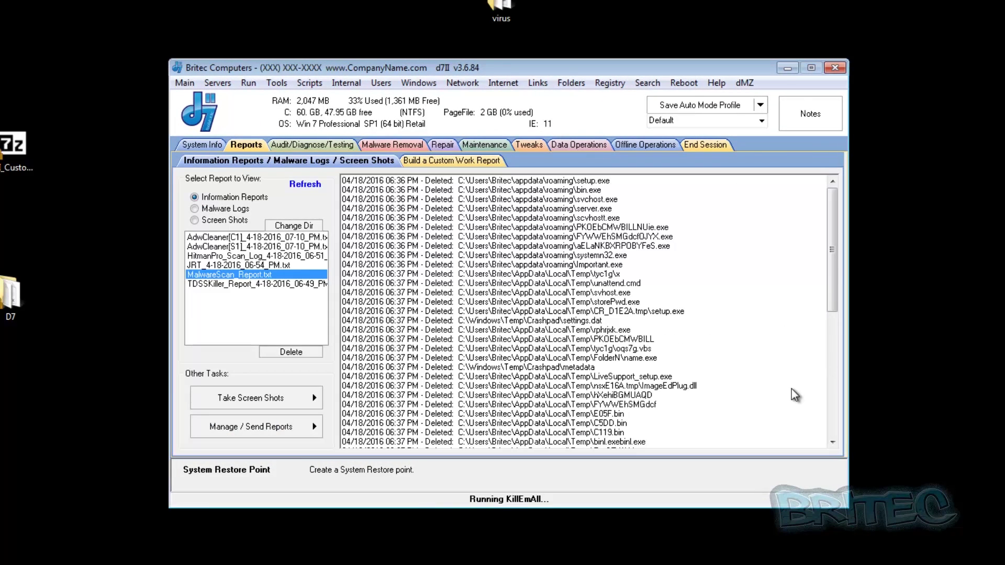
Look through the deleted items listed in MalwareScan_Report.txt in the d7II reports.
left_click_drag(834, 350, 832, 423)
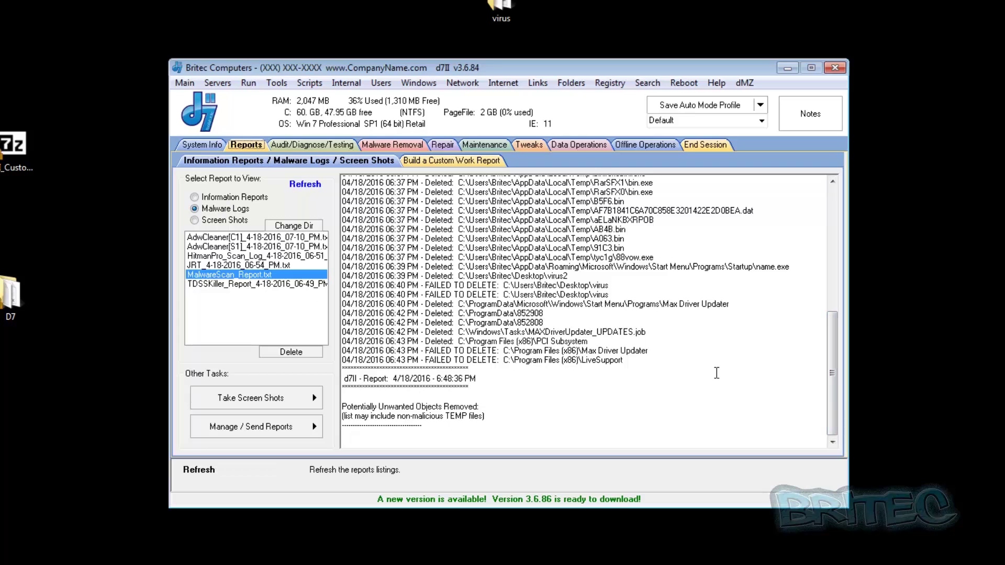
Look through the TDSSKiller, HitmanPro, JRT and MalwareScan logs, and check the options for managing and sending reports.
left_click(195, 284)
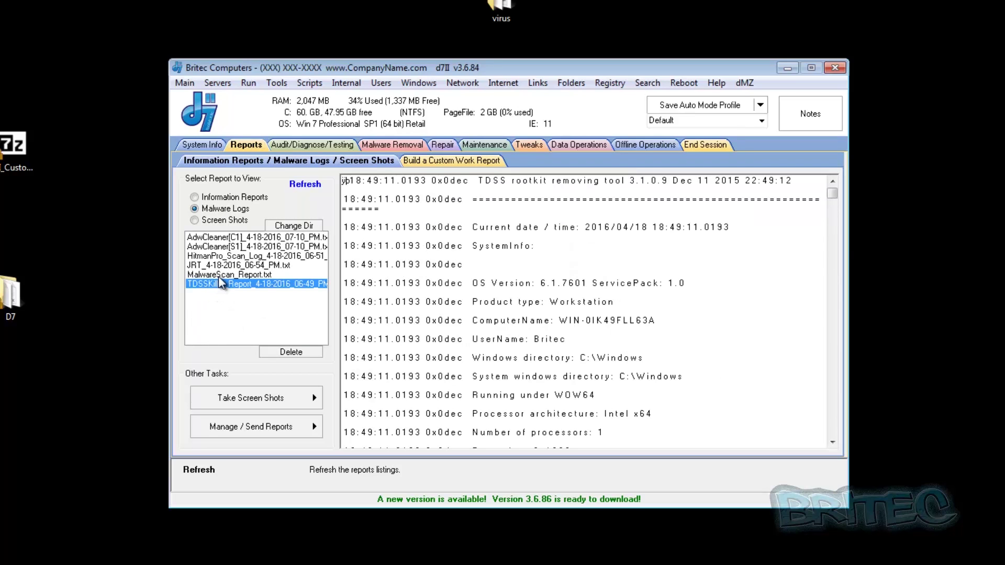
left_click_drag(832, 193, 832, 268)
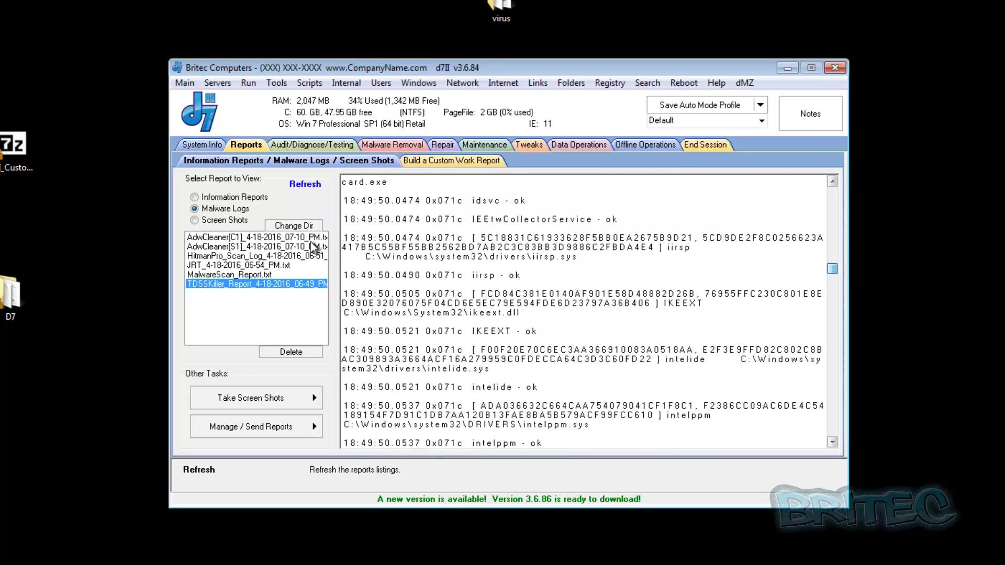
left_click(222, 258)
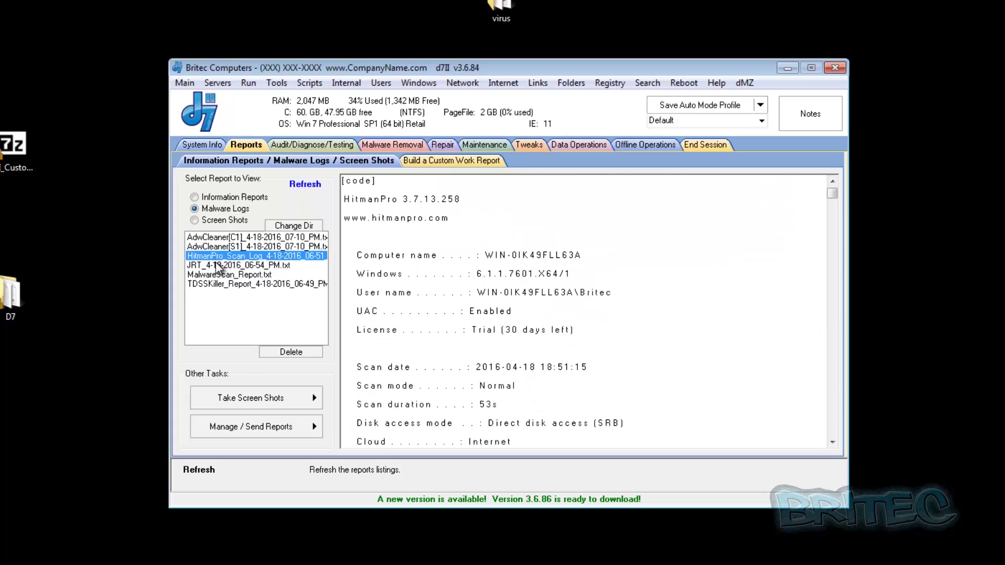
left_click(214, 265)
left_click(217, 275)
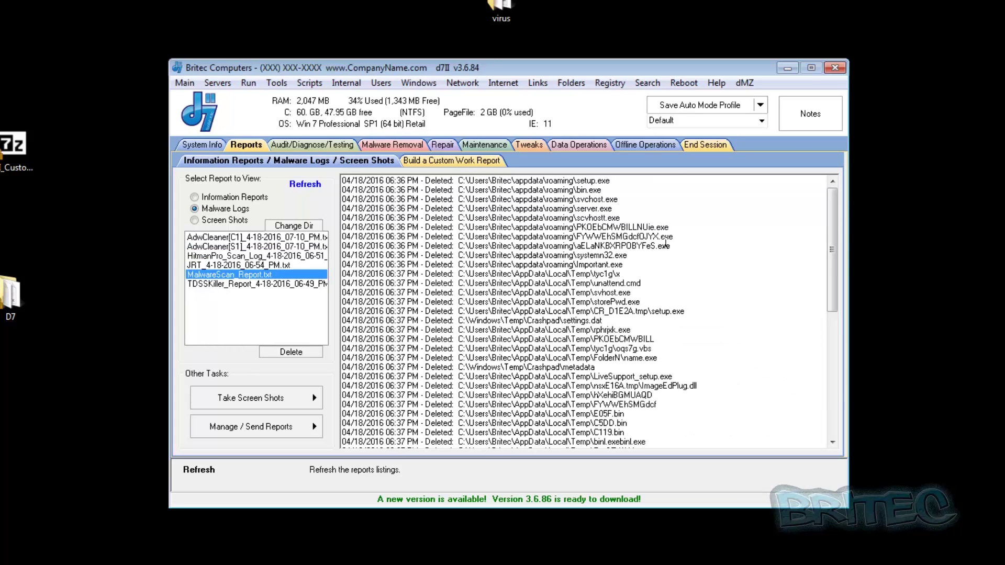
left_click_drag(832, 246, 832, 373)
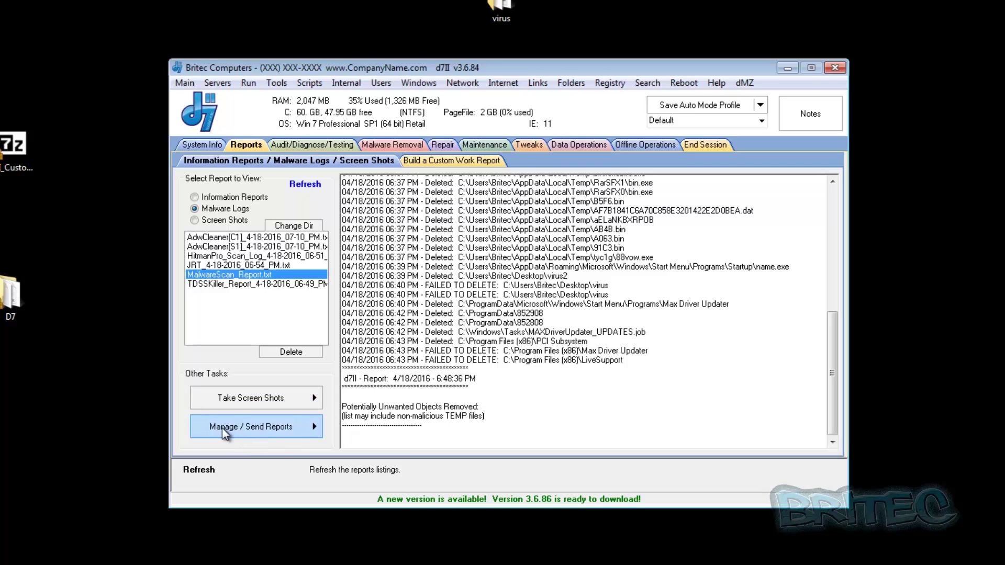
left_click(312, 433)
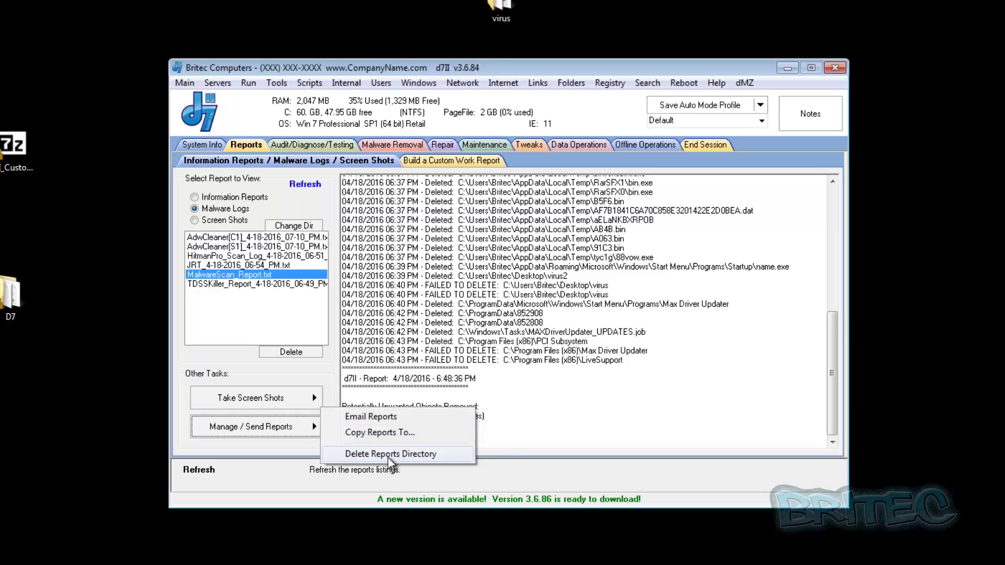
left_click(620, 428)
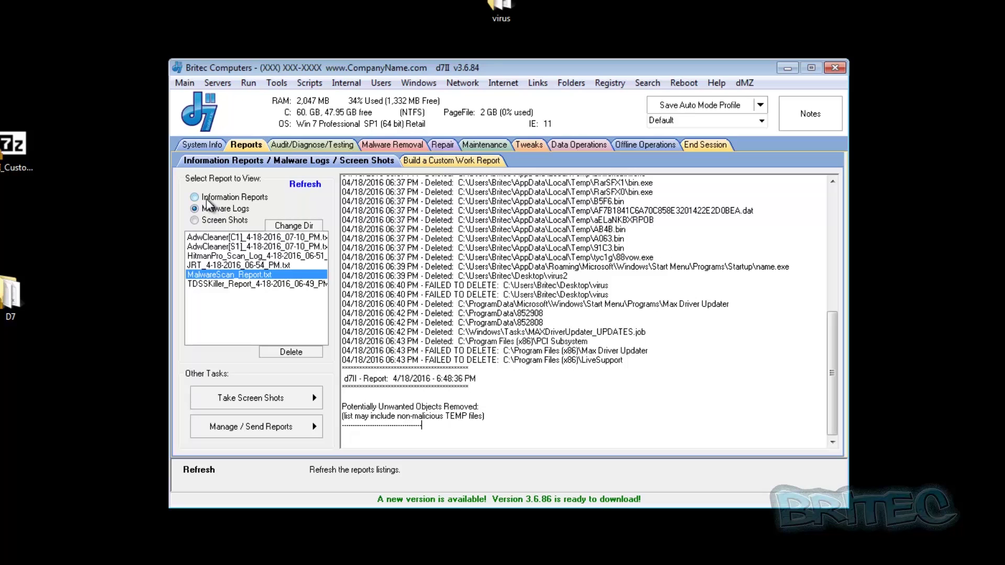
Find Malwarebytes v2 among the manual malware removal tools and launch it, moving its download progress window into view.
left_click(375, 147)
scroll(811, 365, "up", 8)
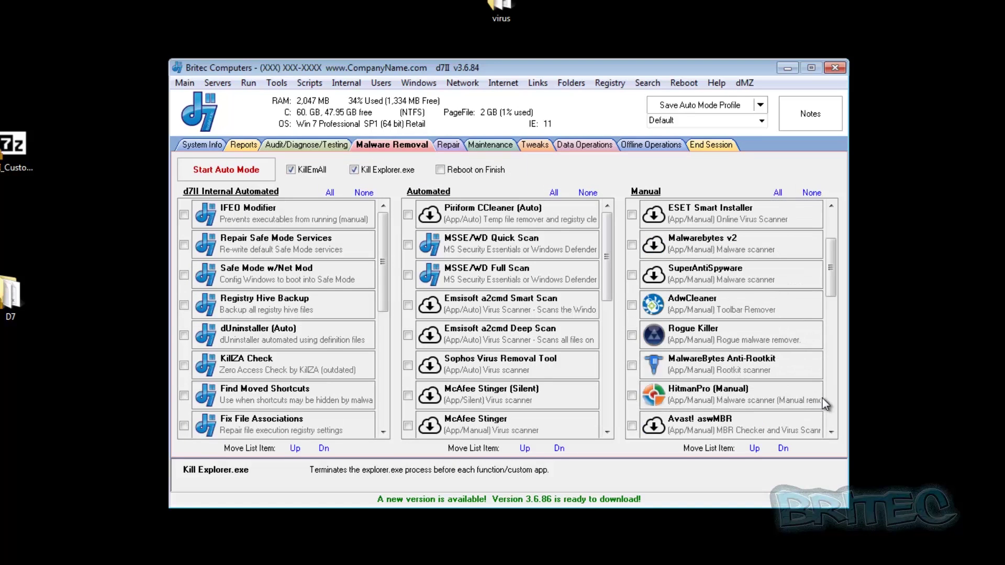
scroll(768, 366, "down", 4)
scroll(767, 367, "up", 2)
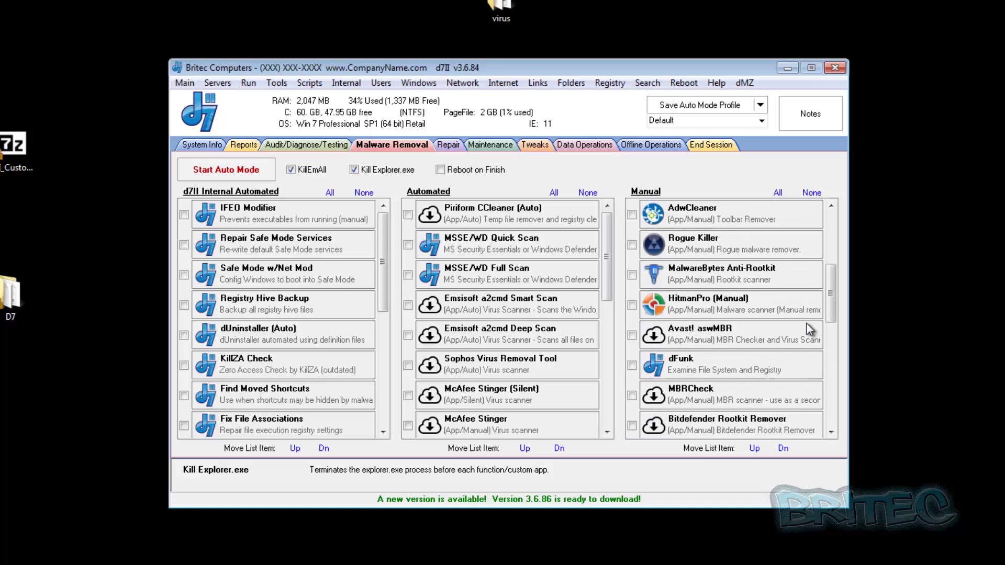
left_click_drag(828, 307, 829, 305)
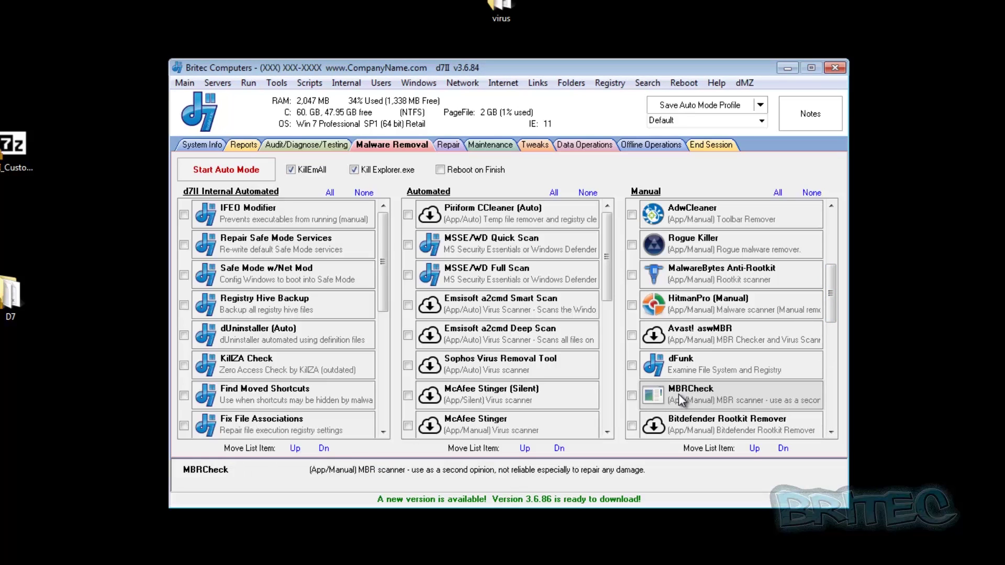
left_click_drag(830, 293, 846, 241)
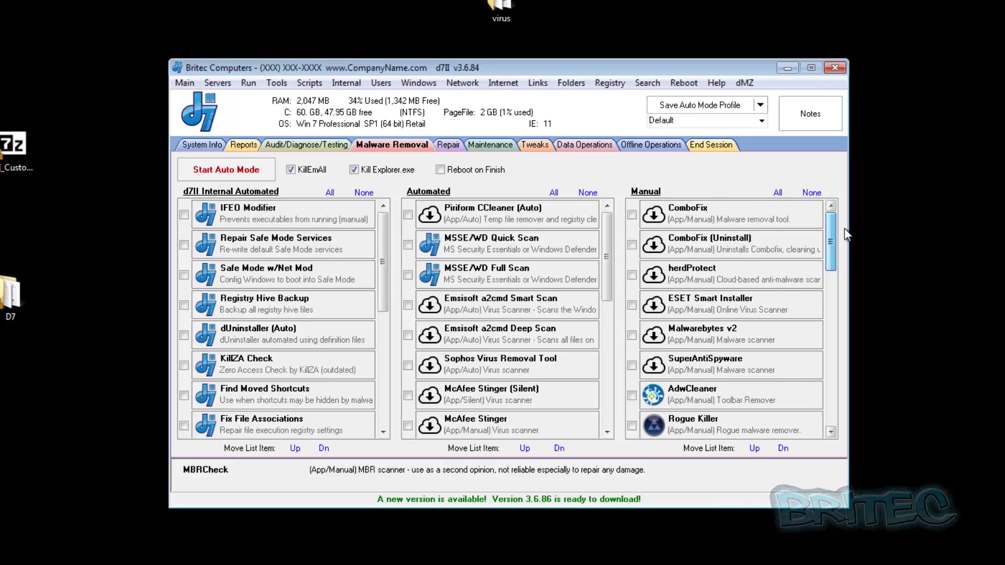
left_click(687, 333)
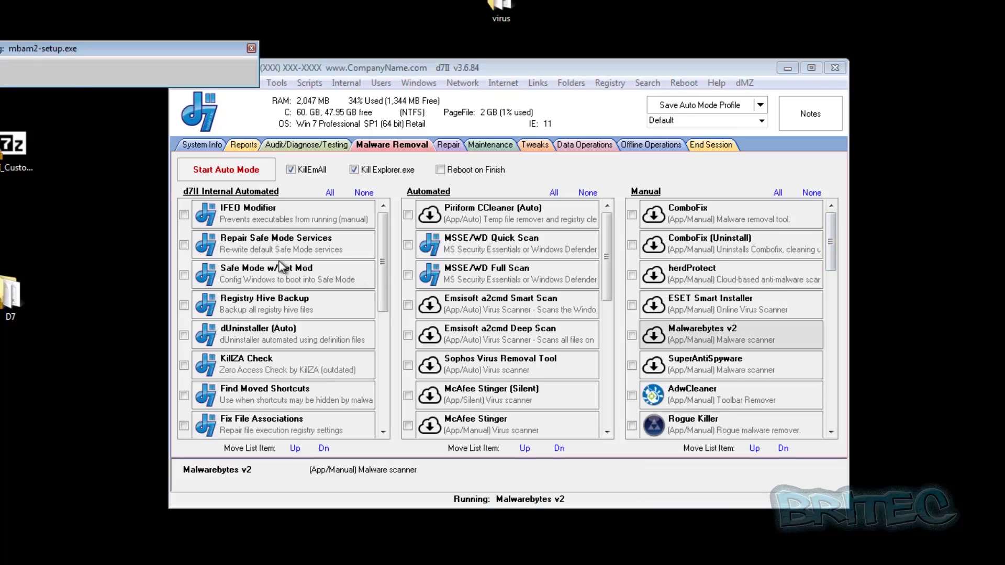
left_click_drag(59, 45, 280, 11)
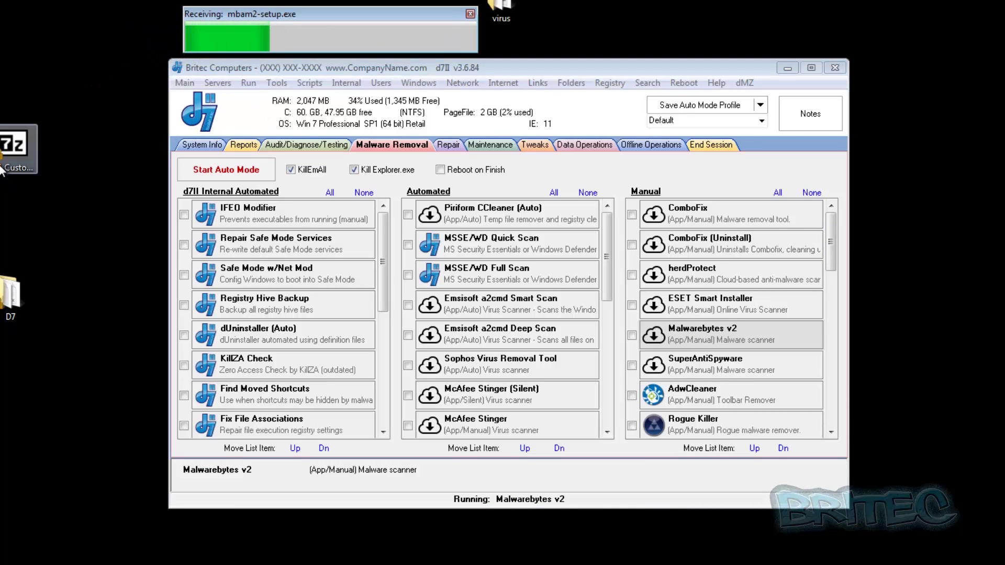
Enable the Advanced Heuristics Engine (Shuriken) in the Malwarebytes detection settings and open the choices for PUP detections.
double_click(10, 295)
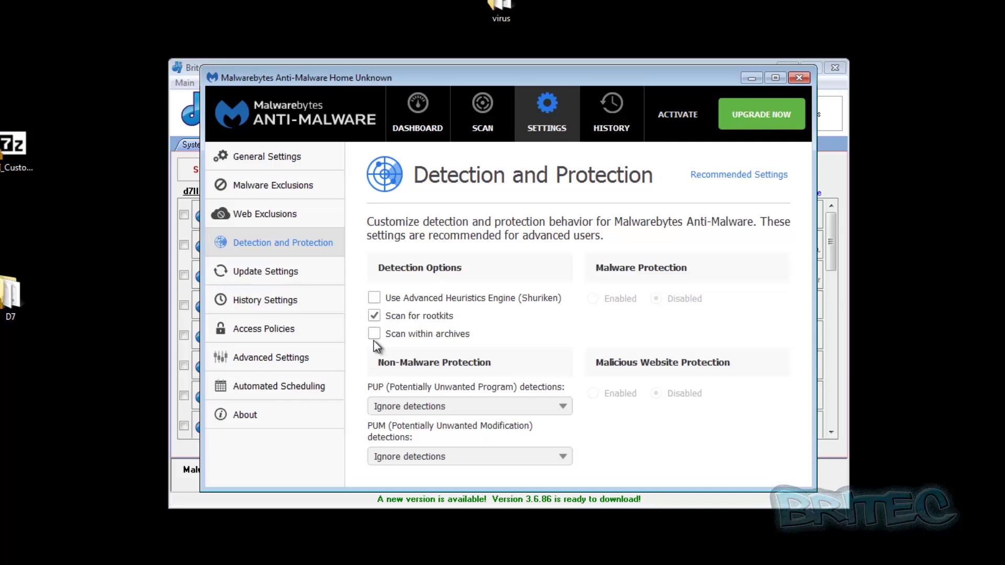
left_click(374, 296)
left_click(473, 406)
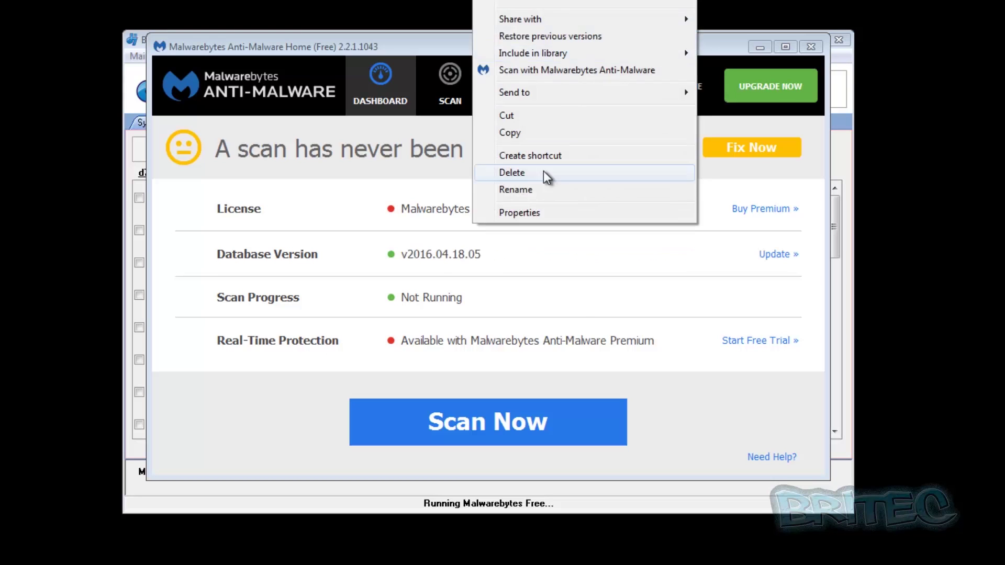
Delete the virus folder from the desktop, and run a Malwarebytes threat scan with its window minimized.
left_click(527, 173)
key("Return")
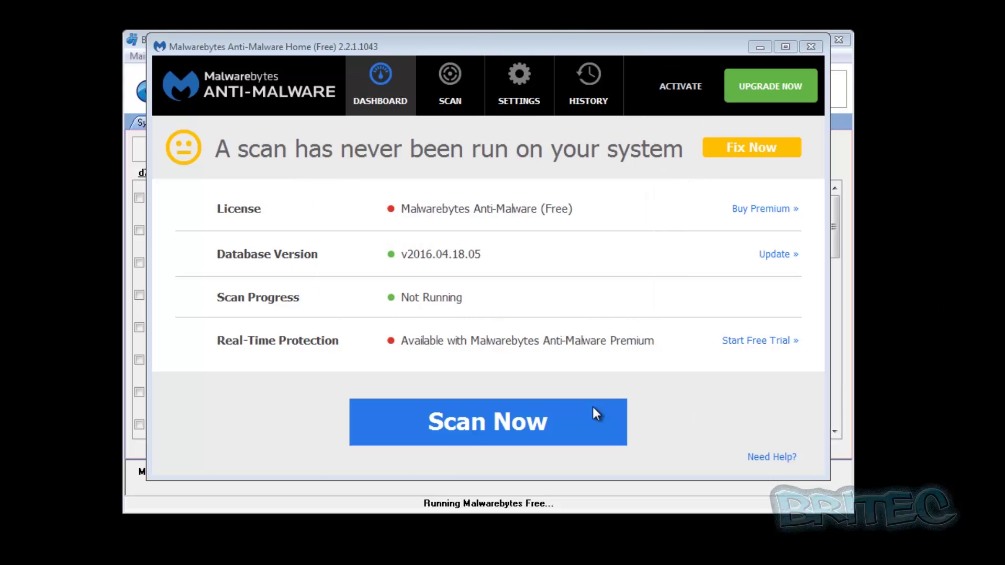
left_click(535, 417)
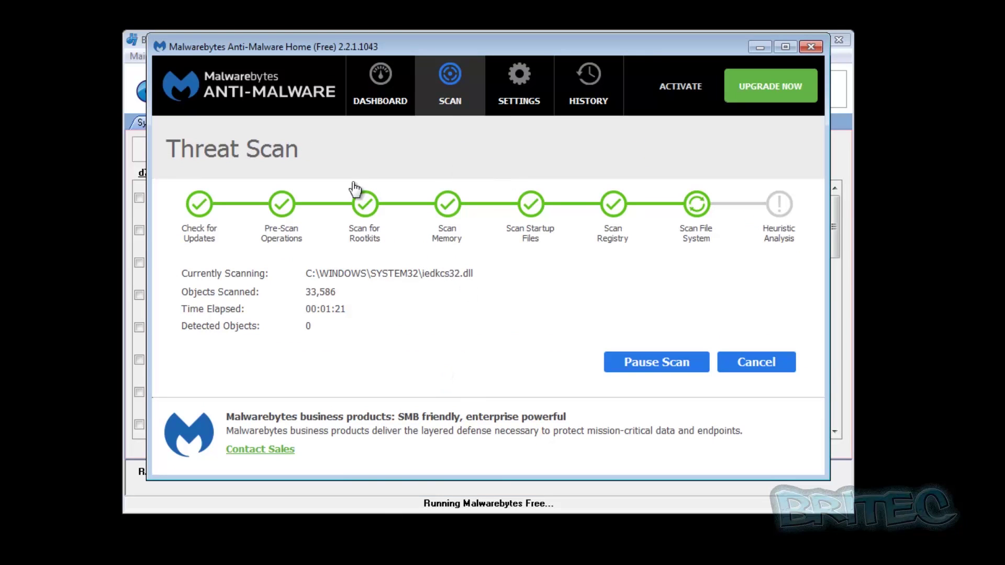
left_click(758, 46)
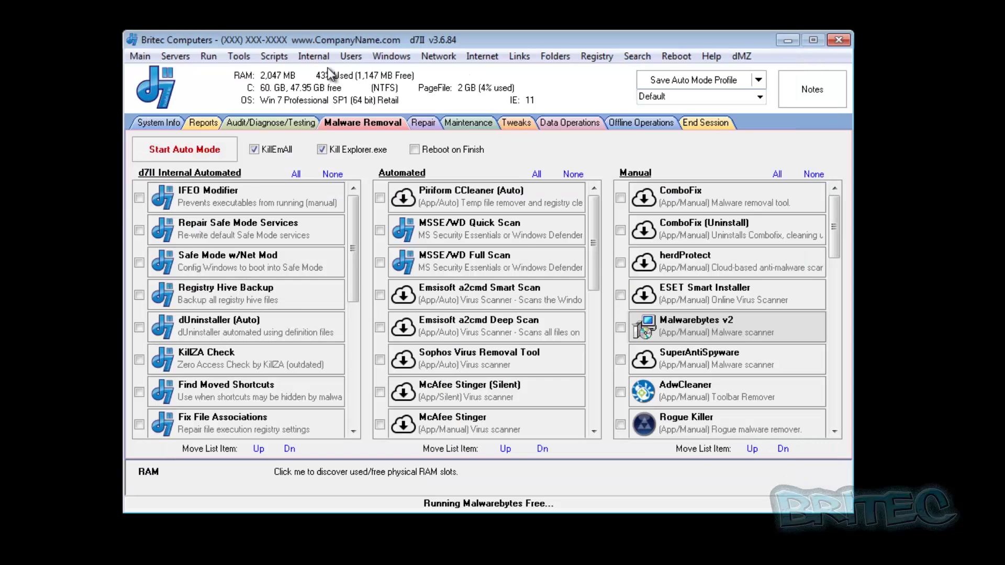
Examine the running processes and their command lines in Process Explorer, including the XEIII2i0.com process under d7II.exe, and close it.
left_click(234, 56)
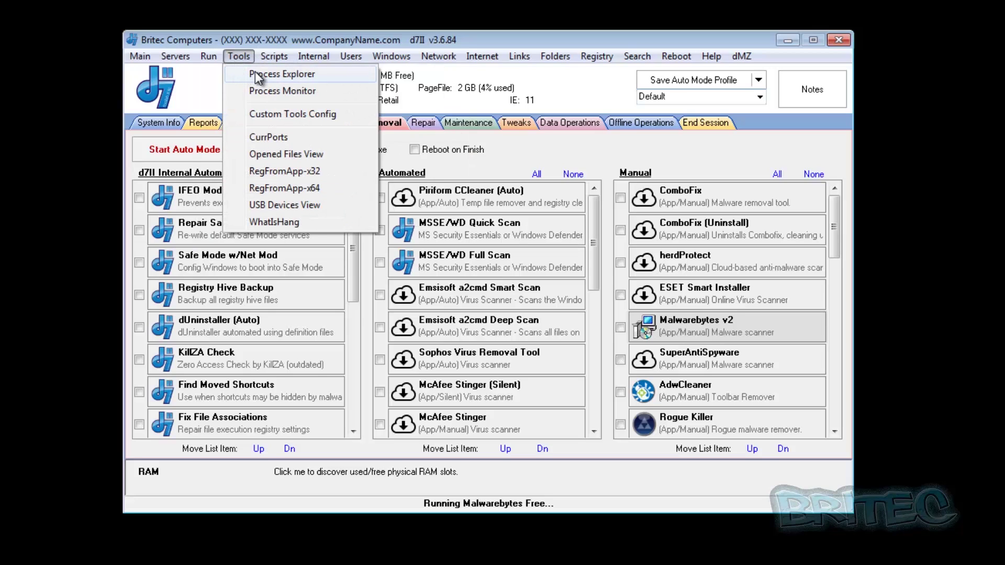
left_click(290, 75)
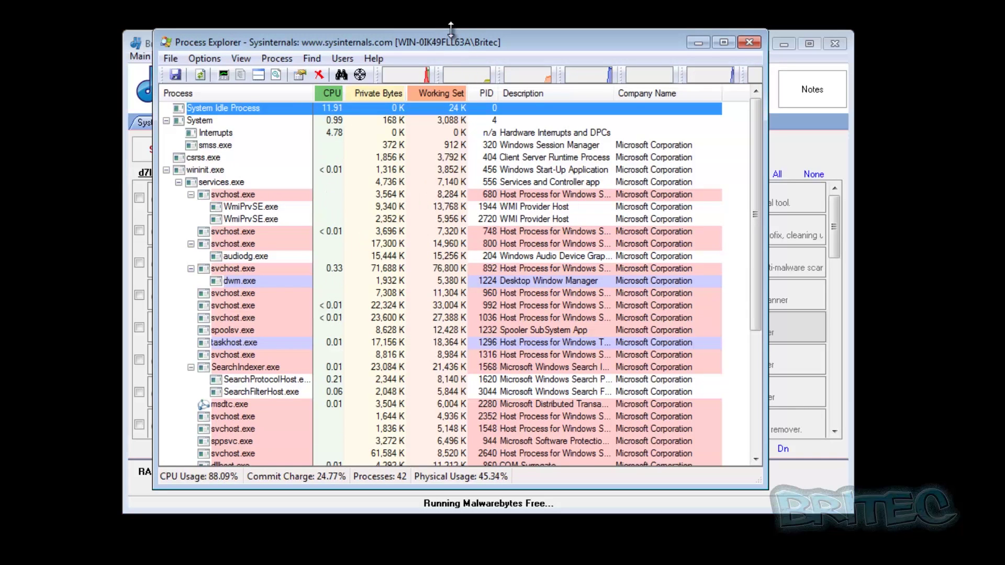
left_click_drag(450, 28, 450, 33)
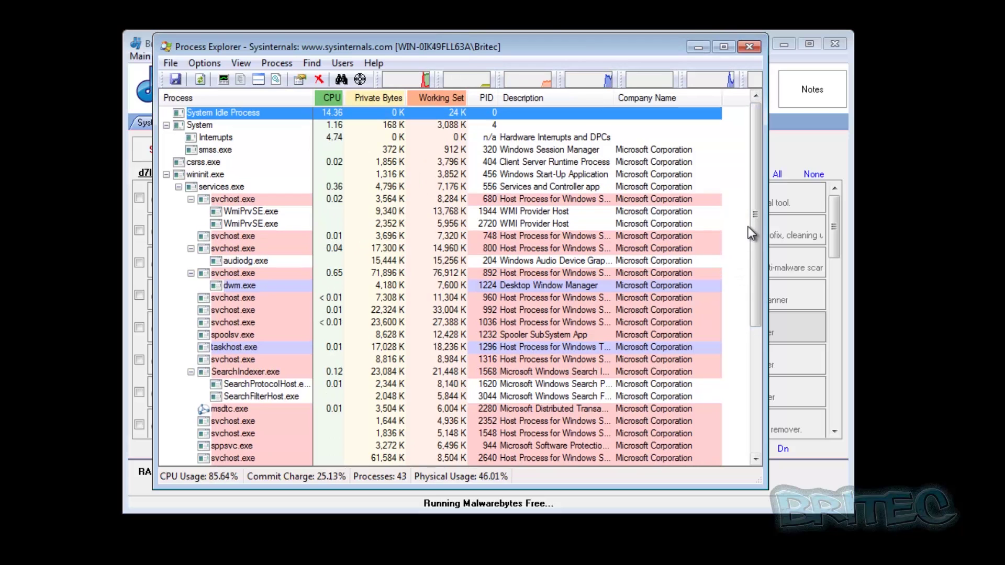
left_click_drag(759, 212, 774, 392)
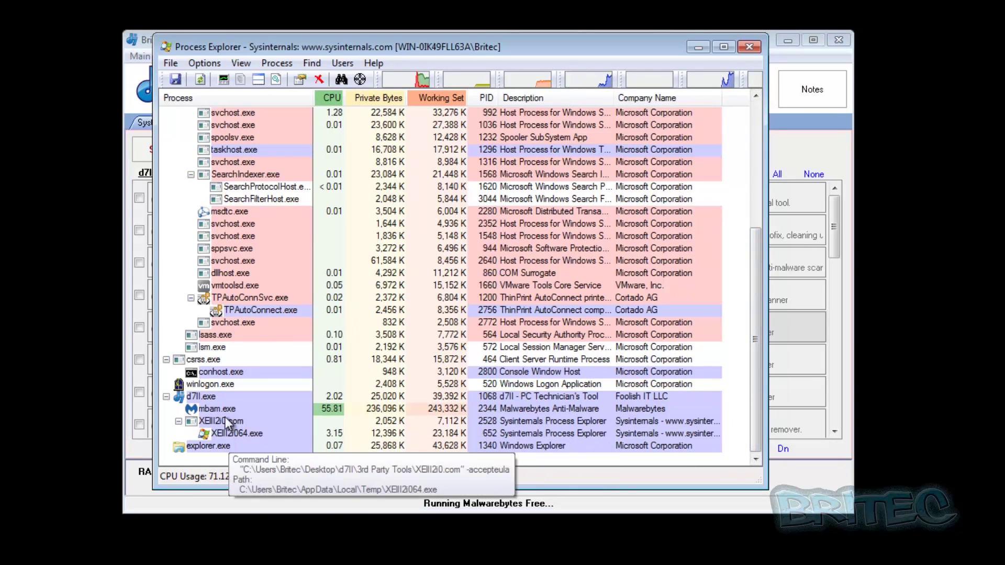
mouse_move(240, 374)
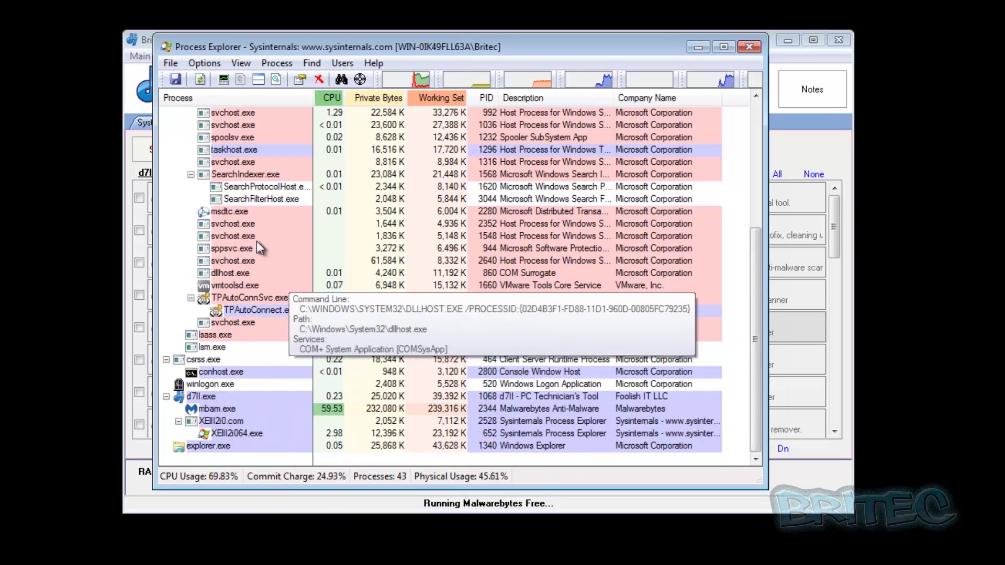
mouse_move(268, 407)
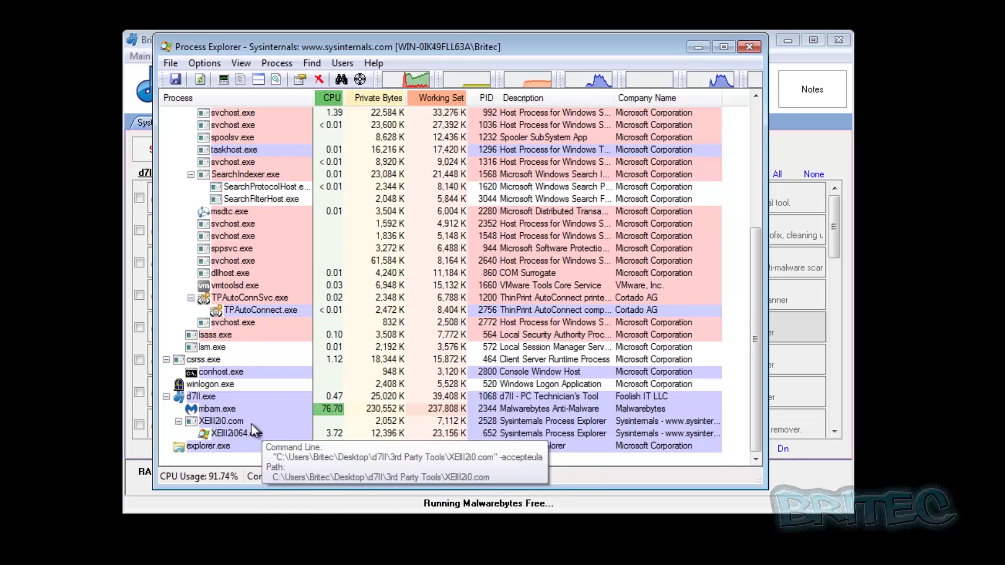
scroll(251, 423, "up", 1)
scroll(263, 362, "up", 5)
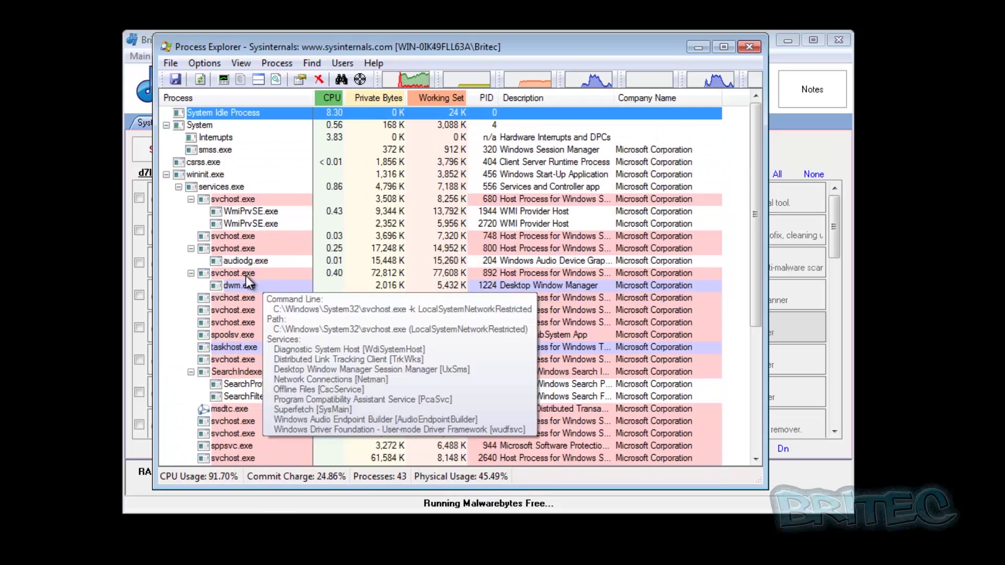
scroll(272, 382, "down", 4)
scroll(271, 382, "down", 2)
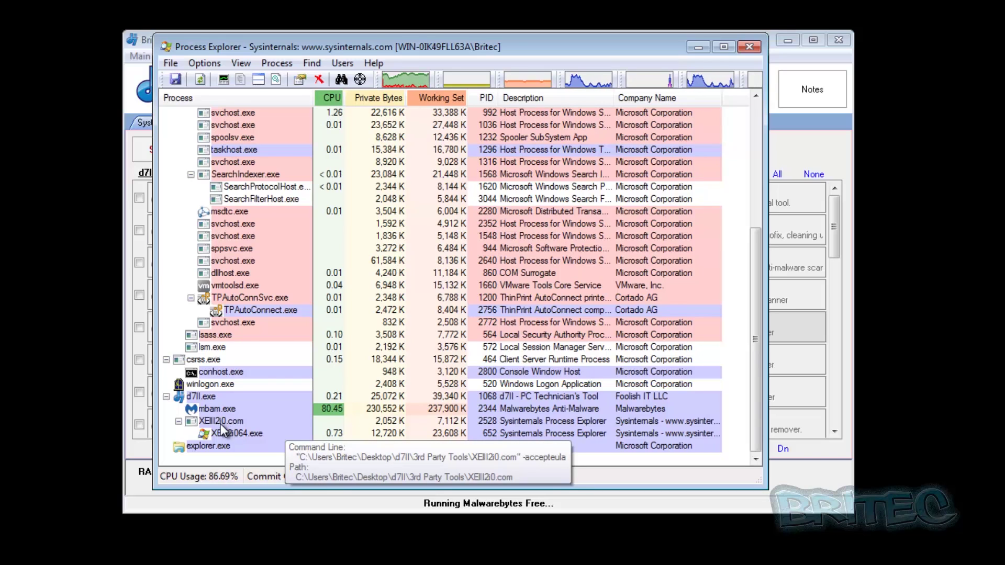
left_click(220, 424)
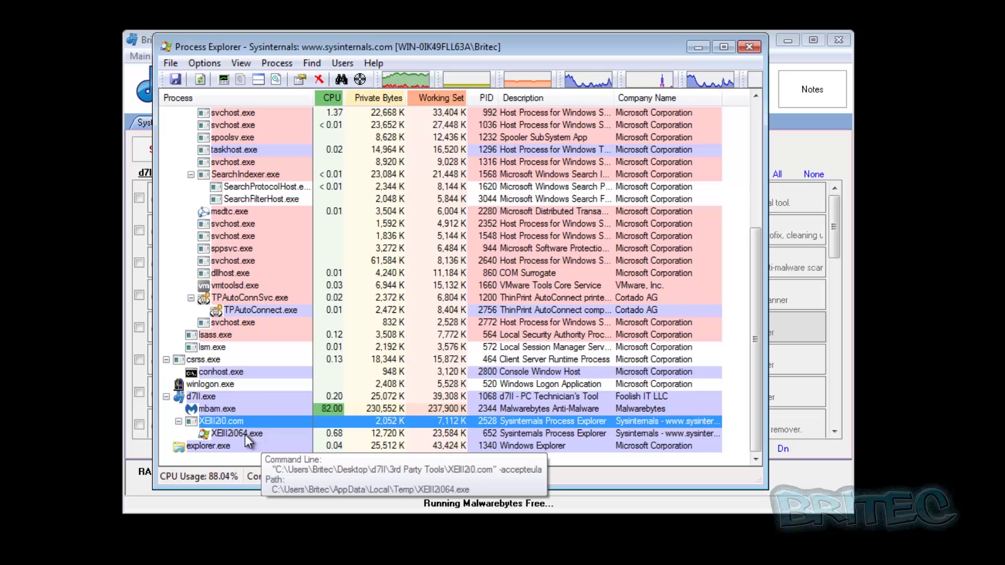
left_click(748, 45)
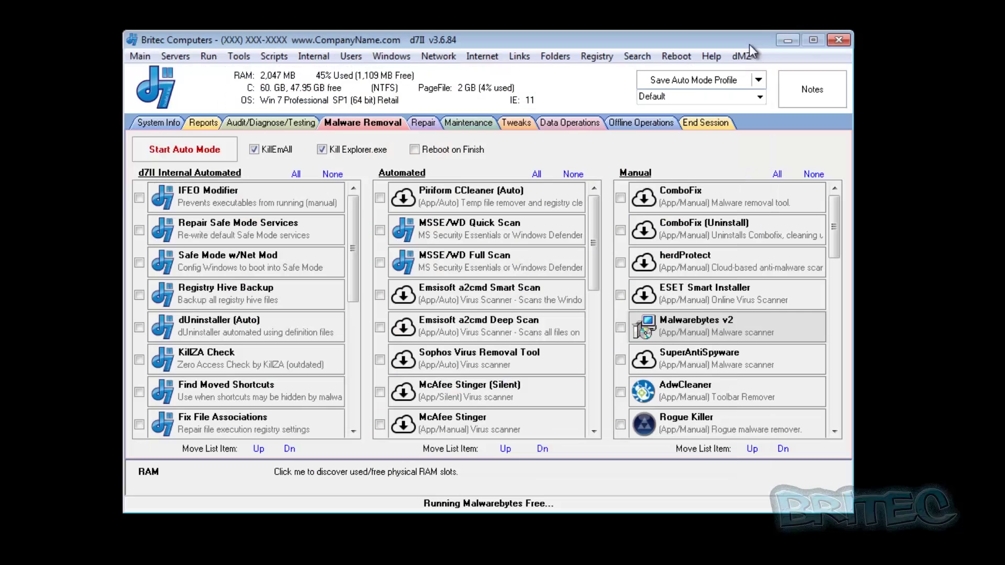
Launch Process Monitor from the d7II tools while the Malwarebytes scan runs.
left_click(239, 56)
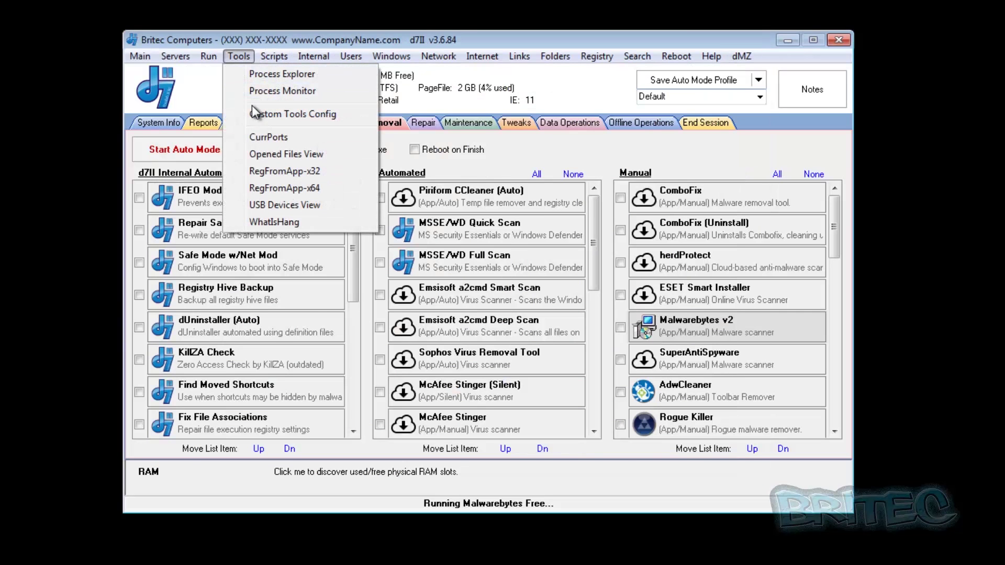
left_click(269, 88)
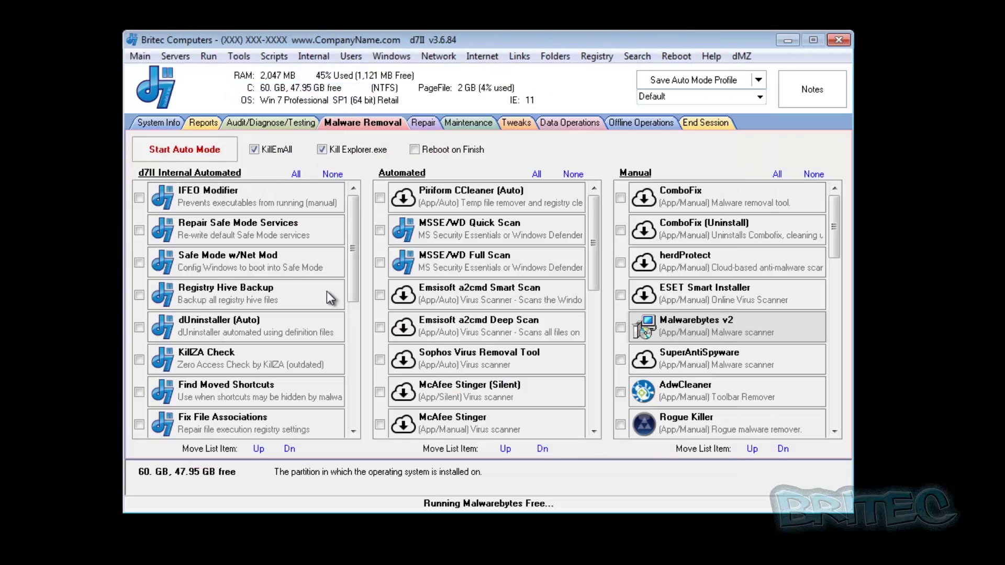
left_click_drag(26, 24, 433, 160)
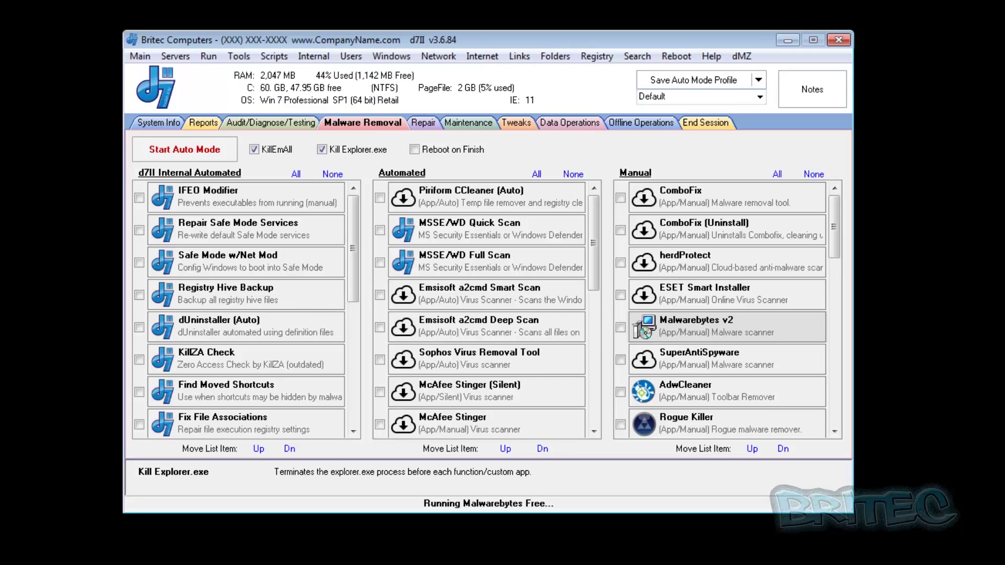
Open the Pictures library and inspect the details of the encrypted .koghh wallpaper files and the _DECRYPT_INFO_koghh.html file.
key("super")
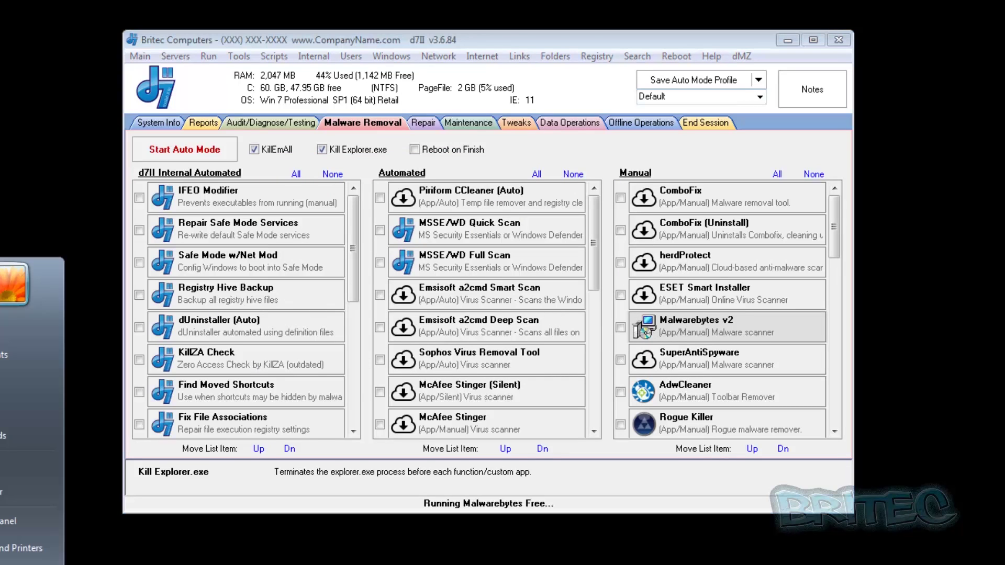
left_click(4, 374)
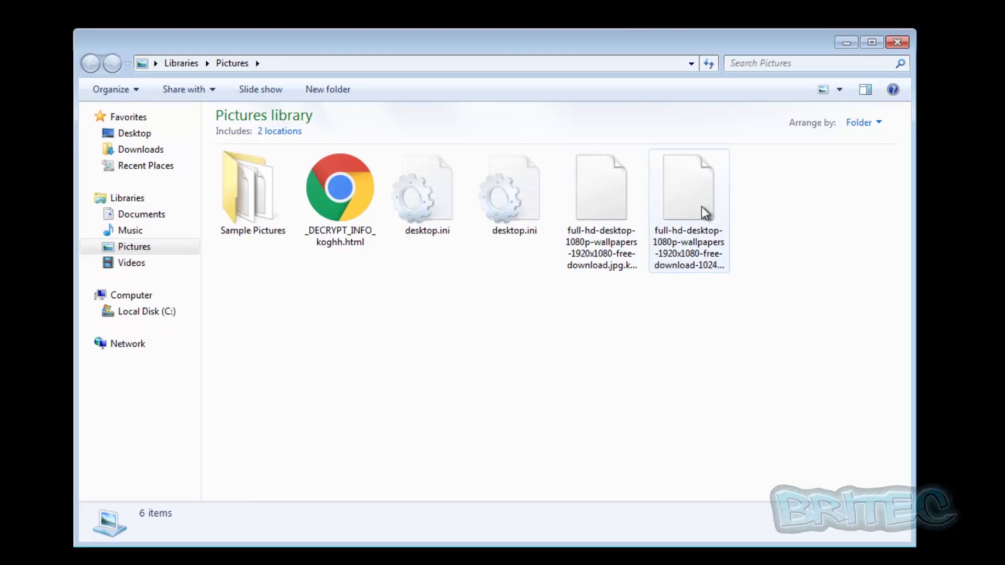
mouse_move(598, 269)
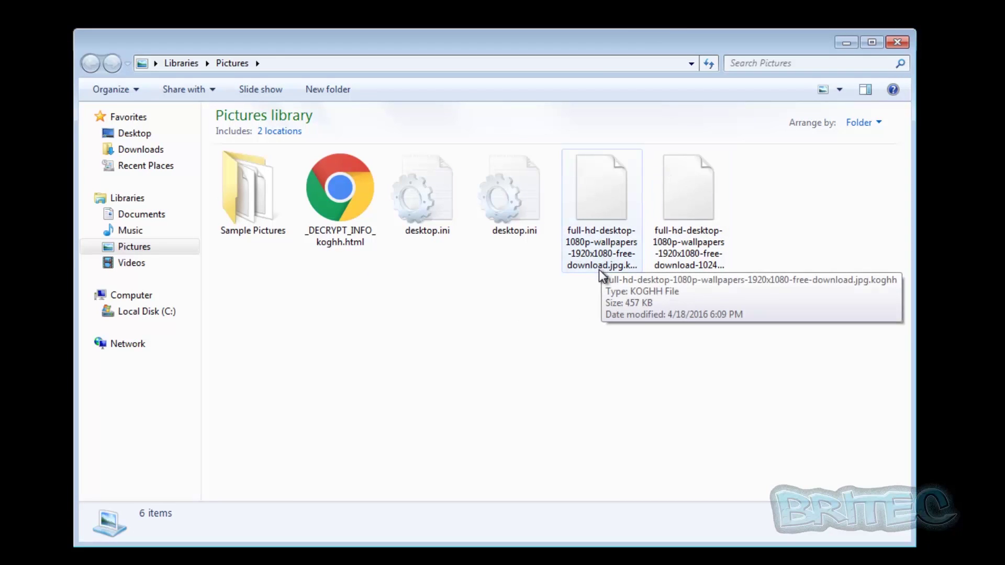
mouse_move(351, 246)
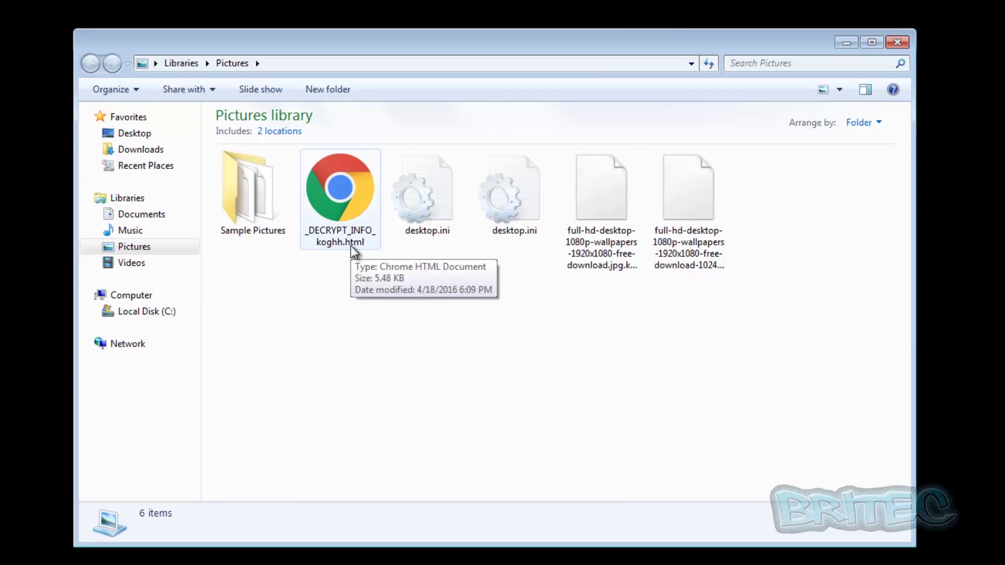
Examine the encrypted .koghh files in the Sample Pictures folder, return to the Pictures library, and close the window.
double_click(264, 225)
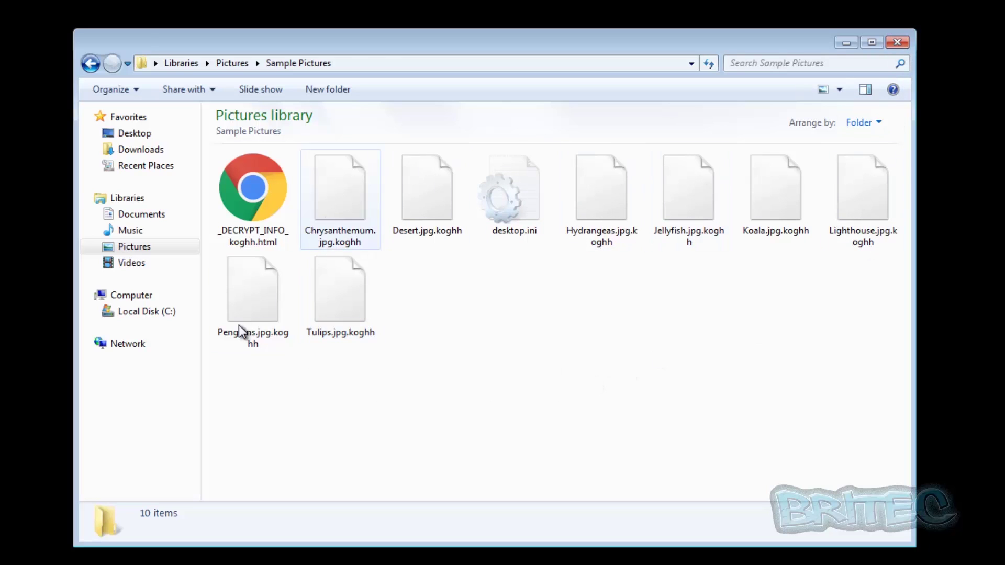
mouse_move(287, 307)
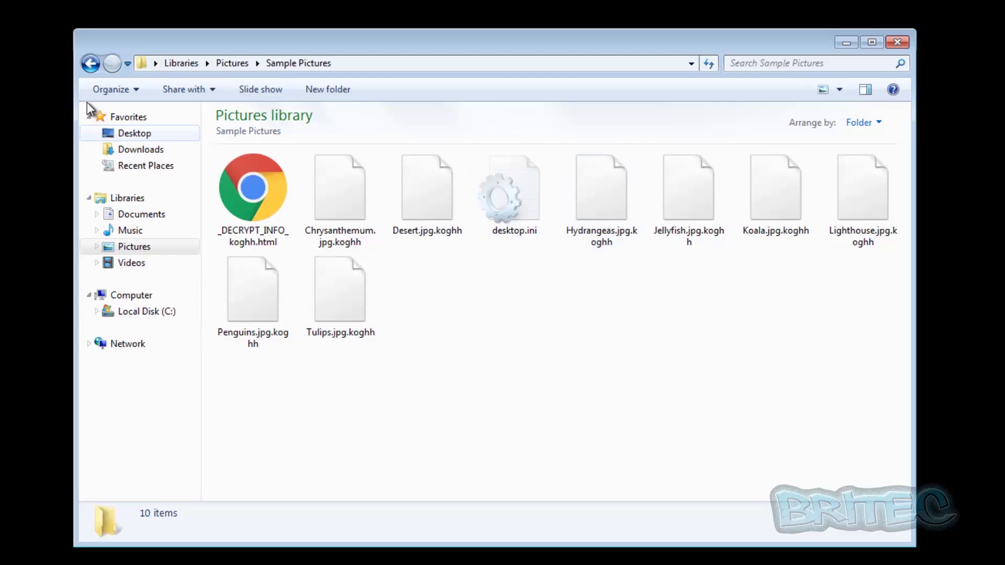
left_click(91, 63)
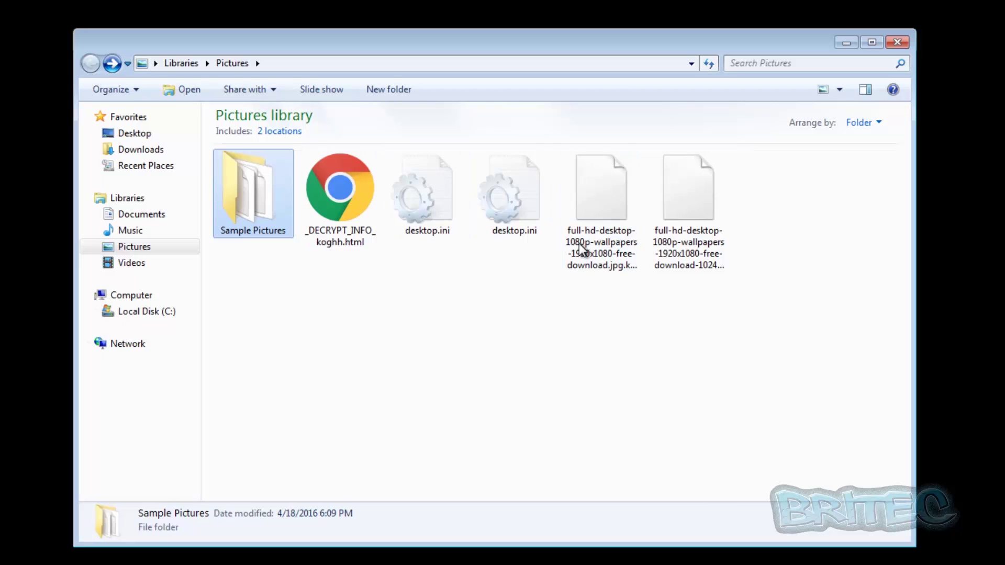
left_click(897, 42)
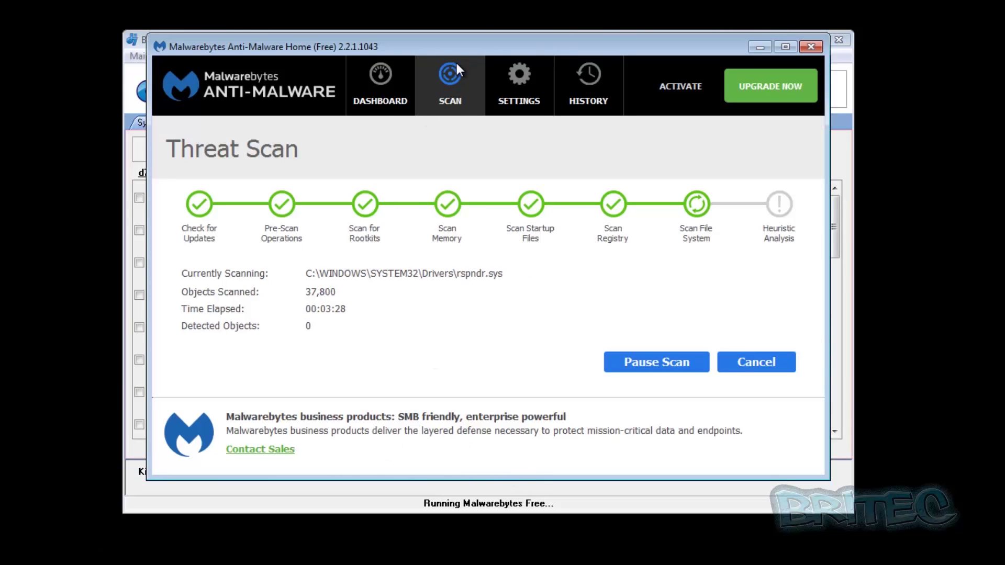
Check the running processes in Process Explorer while the Malwarebytes threat scan continues, and close it.
left_click_drag(463, 45, 460, 61)
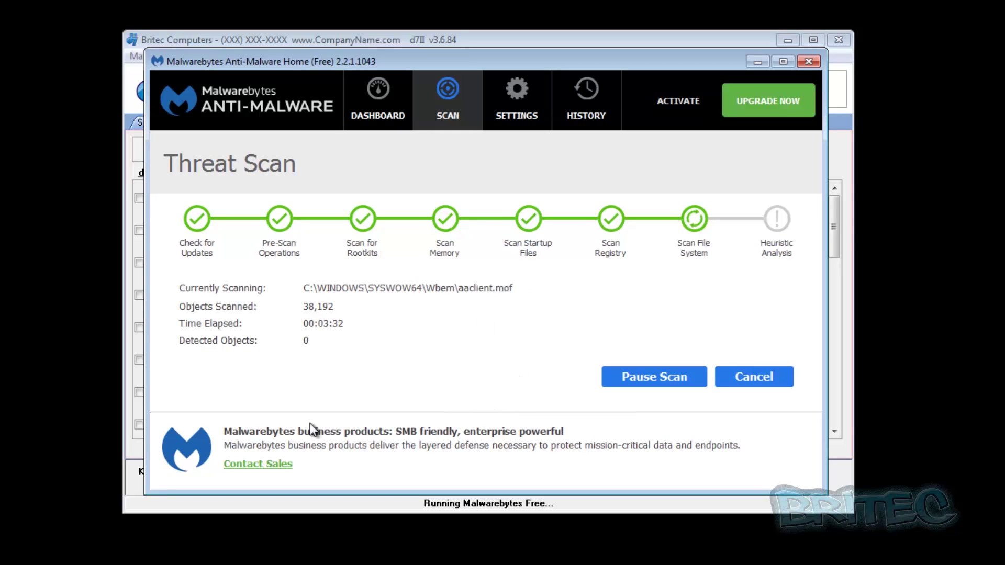
right_click(419, 514)
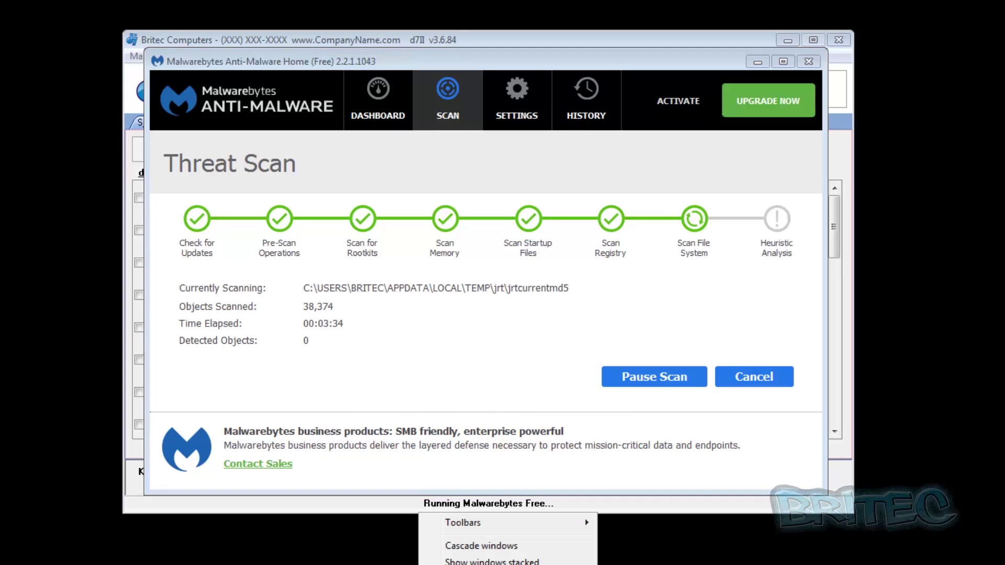
key("ctrl+shift+Escape")
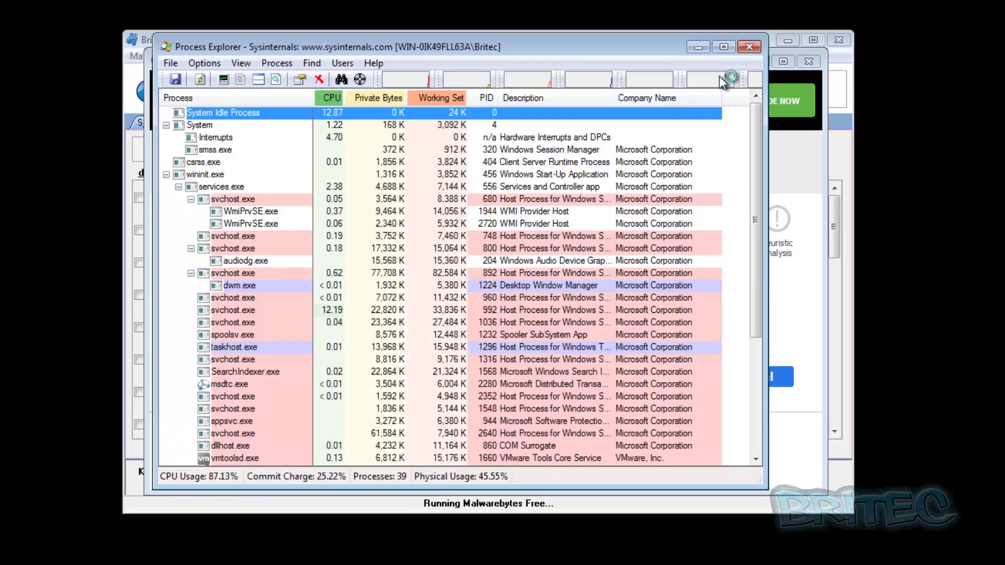
left_click(745, 47)
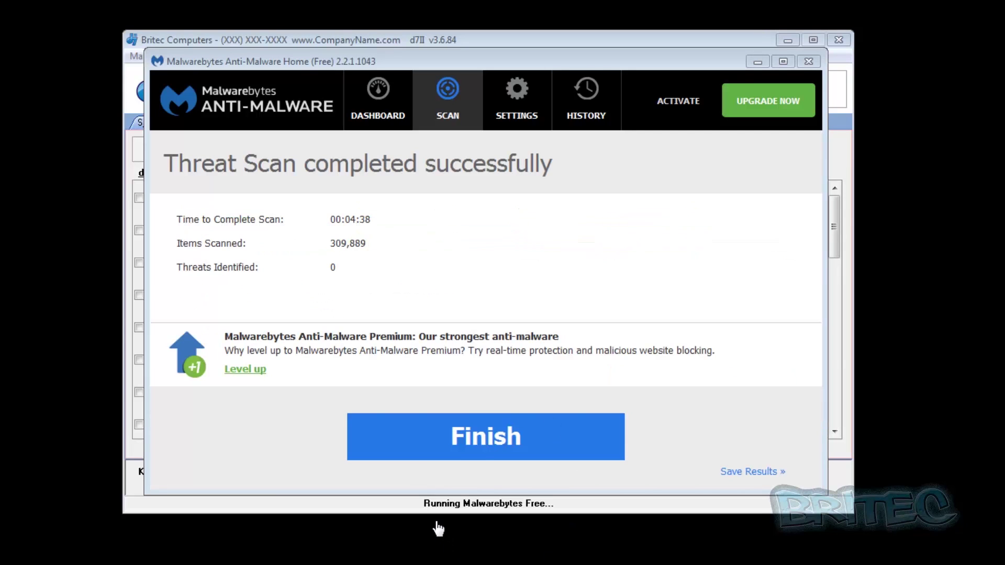
Finish the completed threat scan, close Malwarebytes Anti-Malware, and have d7II uninstall it.
left_click(480, 442)
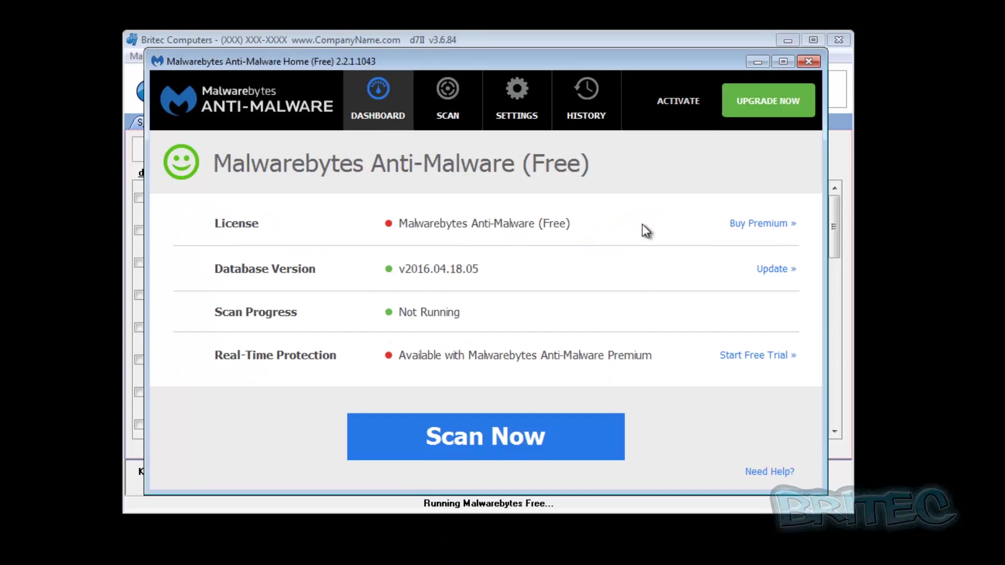
left_click(813, 61)
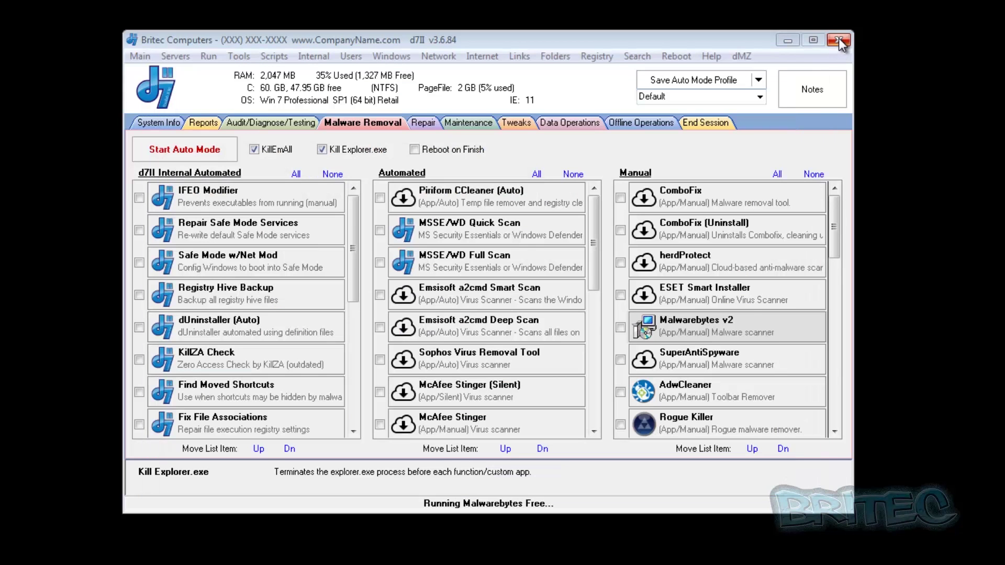
left_click(614, 310)
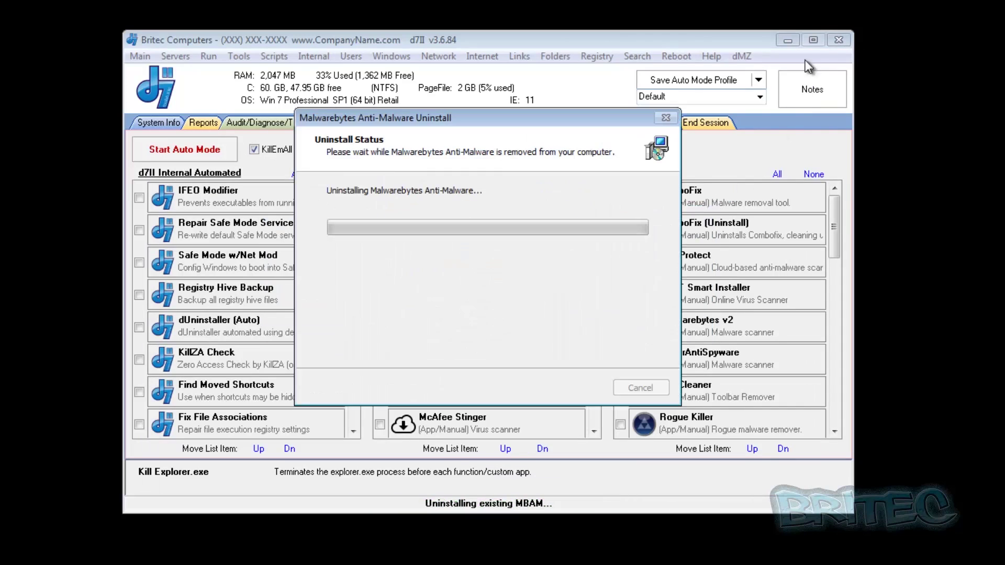
Close d7II by ending its session.
left_click(839, 38)
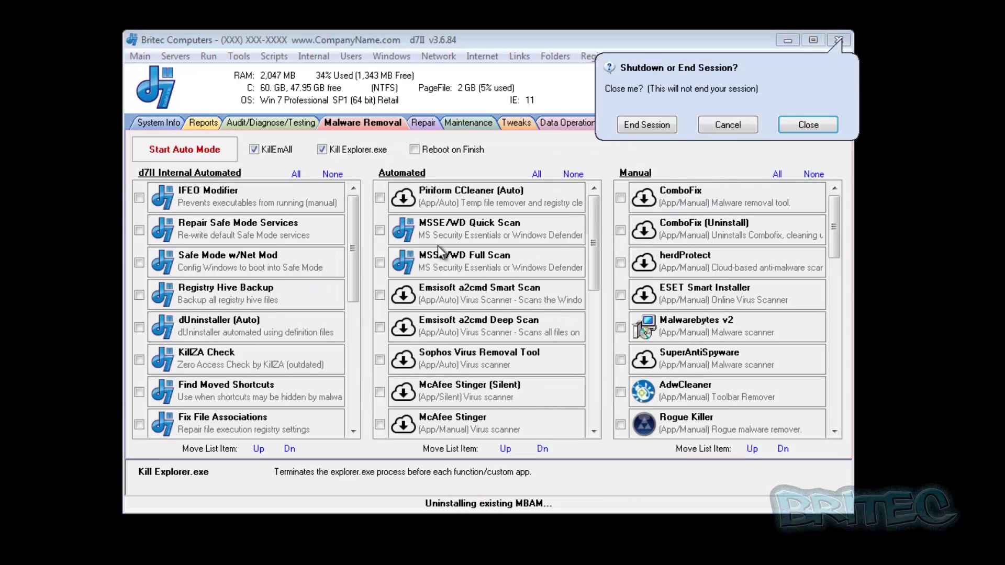
left_click(658, 128)
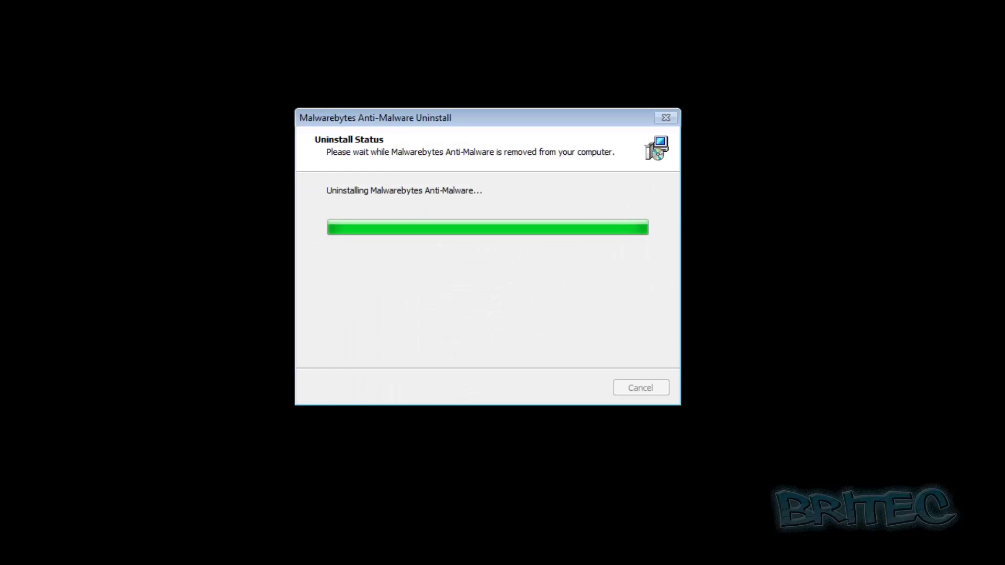
Replace the black desktop background by applying the Landscapes Aero theme, and close the Personalization window.
right_click(395, 228)
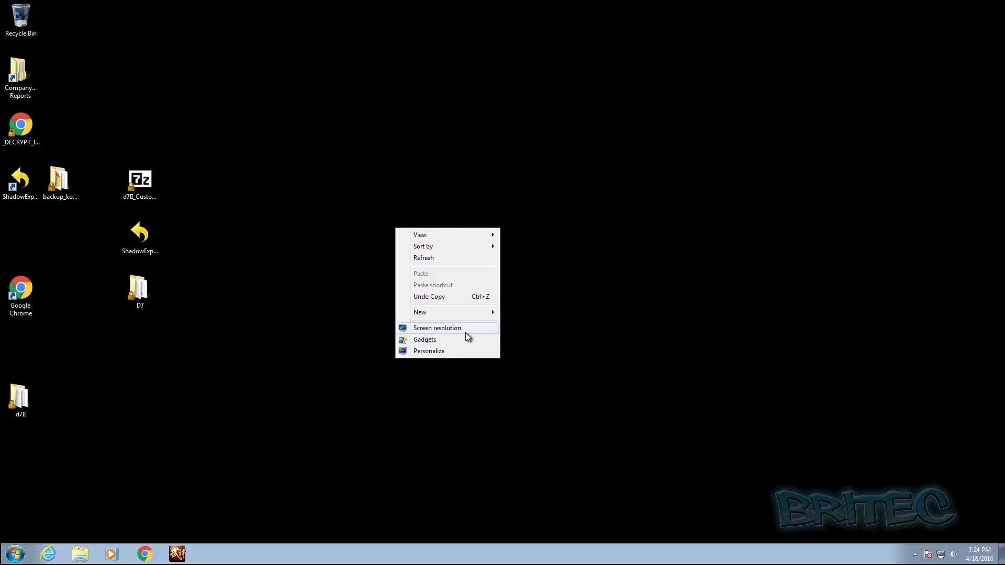
left_click(437, 350)
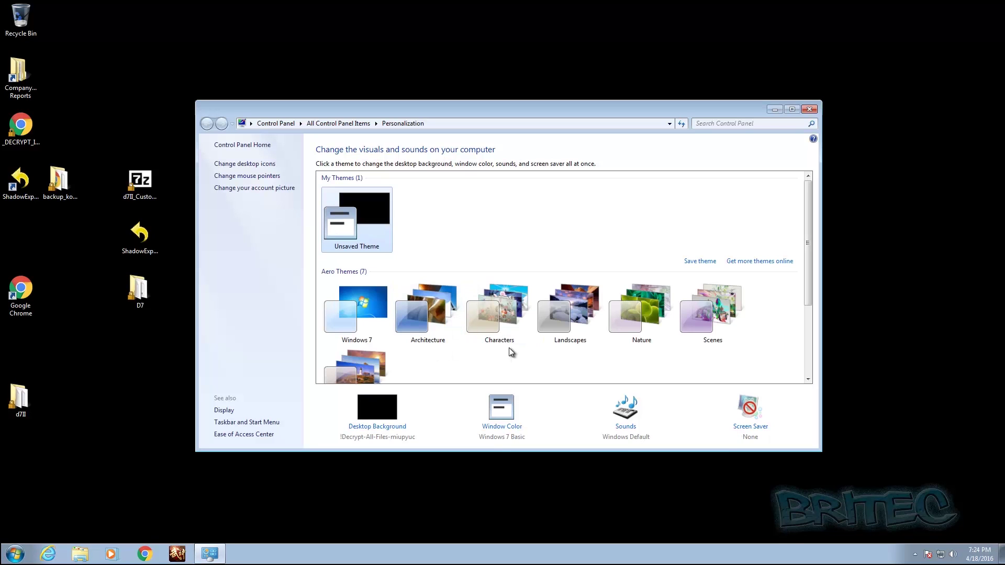
left_click(497, 306)
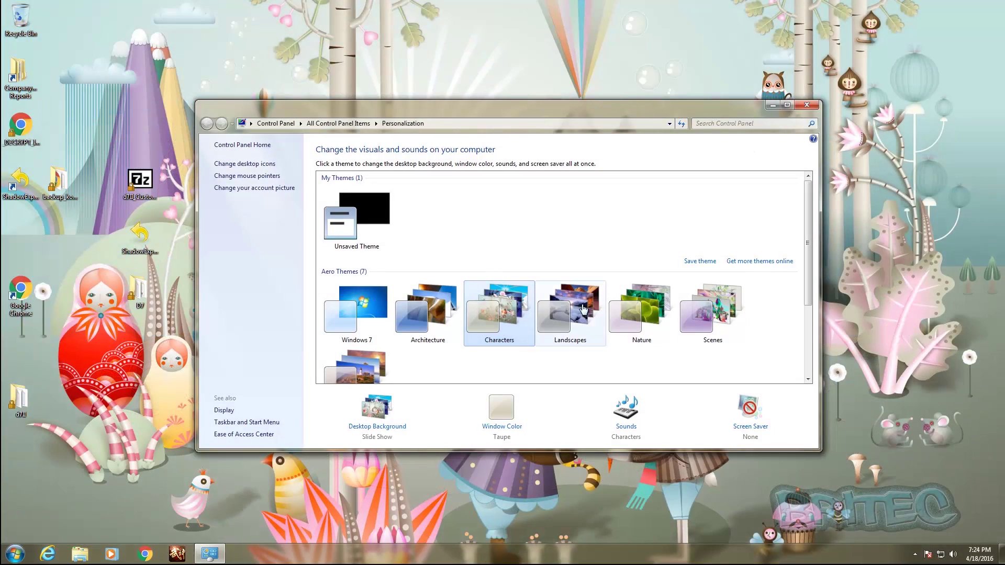
left_click(583, 309)
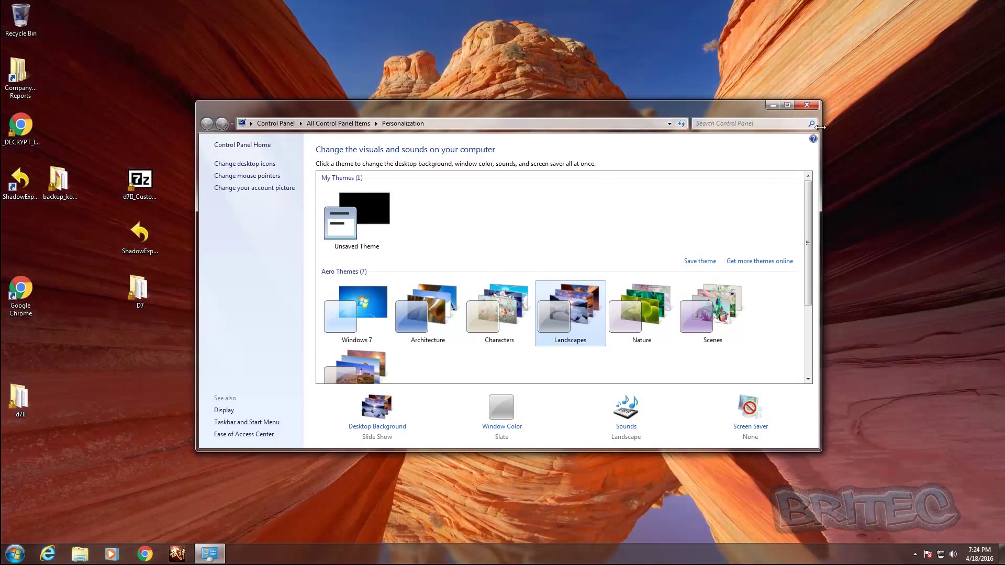
left_click(806, 105)
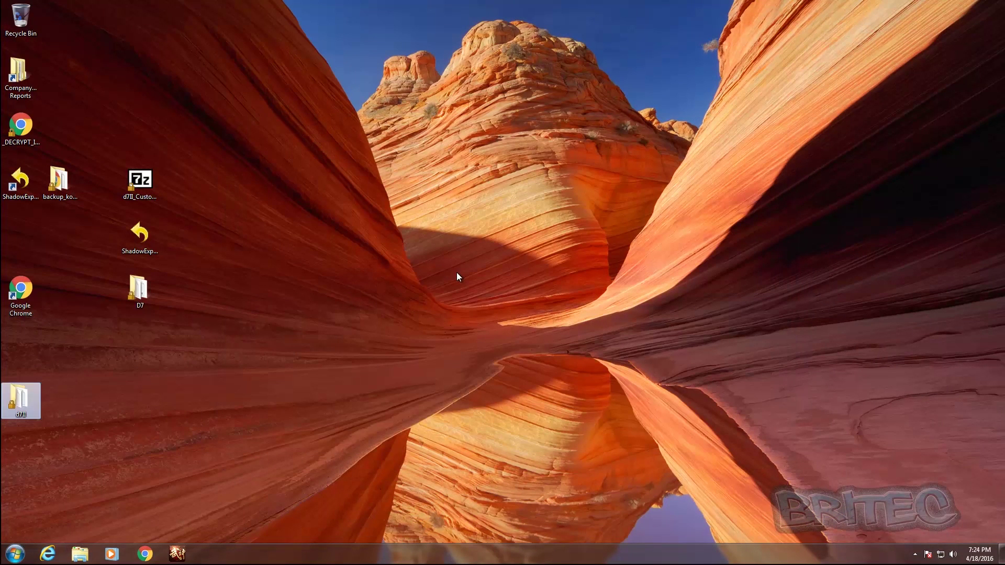